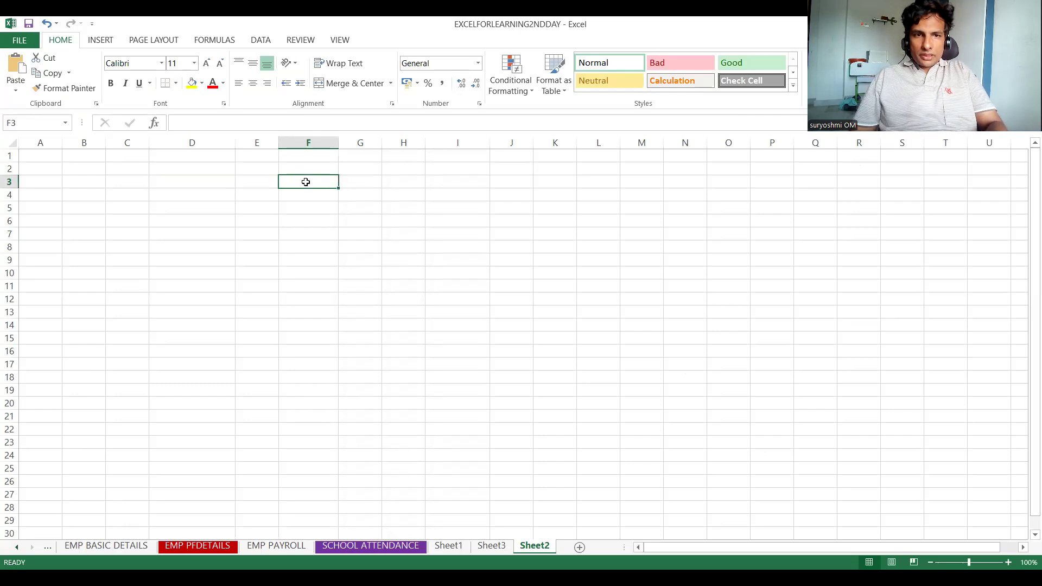
- Enter the sample text APPLE in cell G3 of Sheet2
click(341, 181)
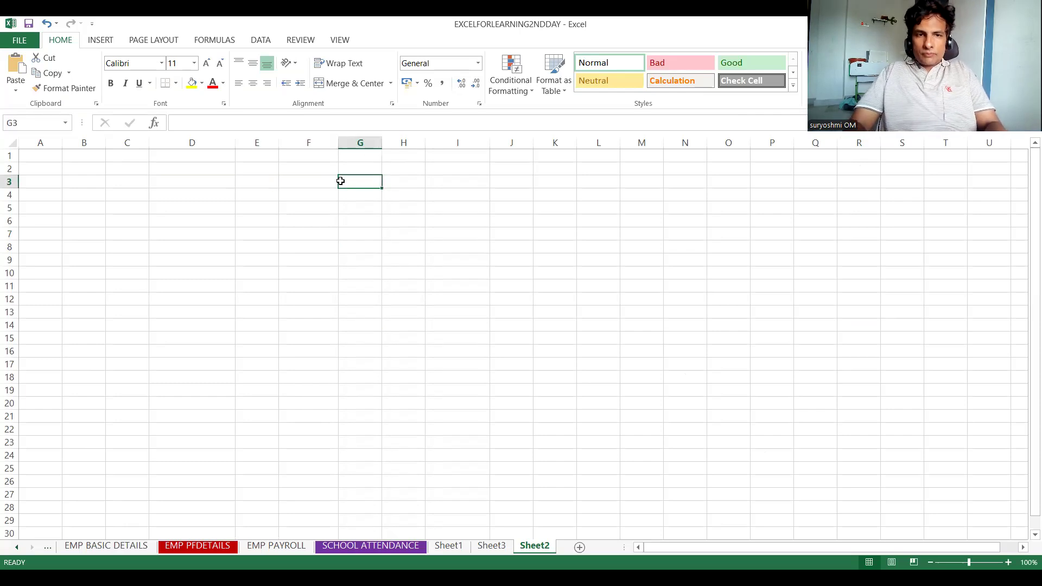
text(ca)
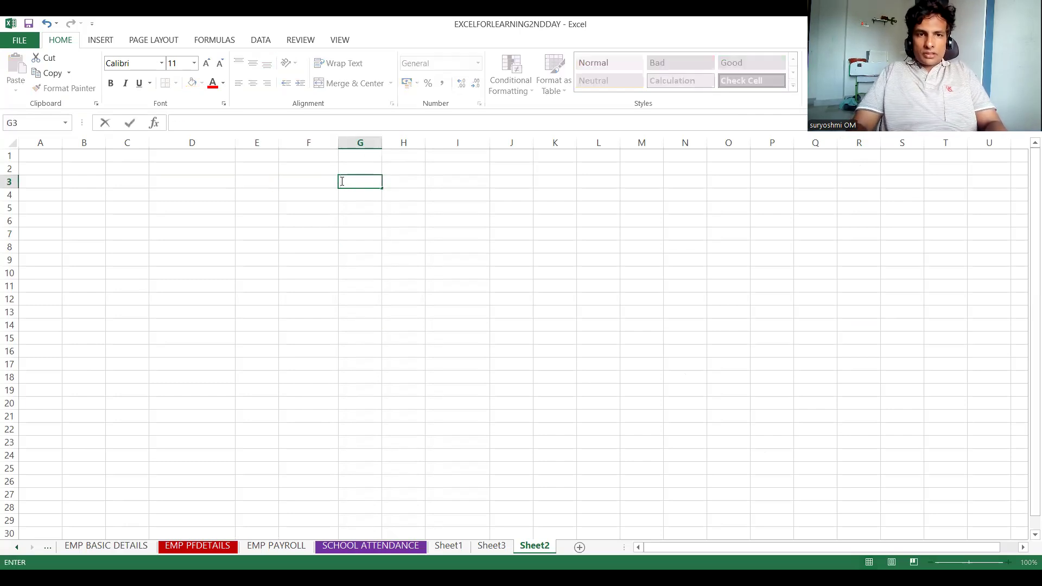
text(APPLE)
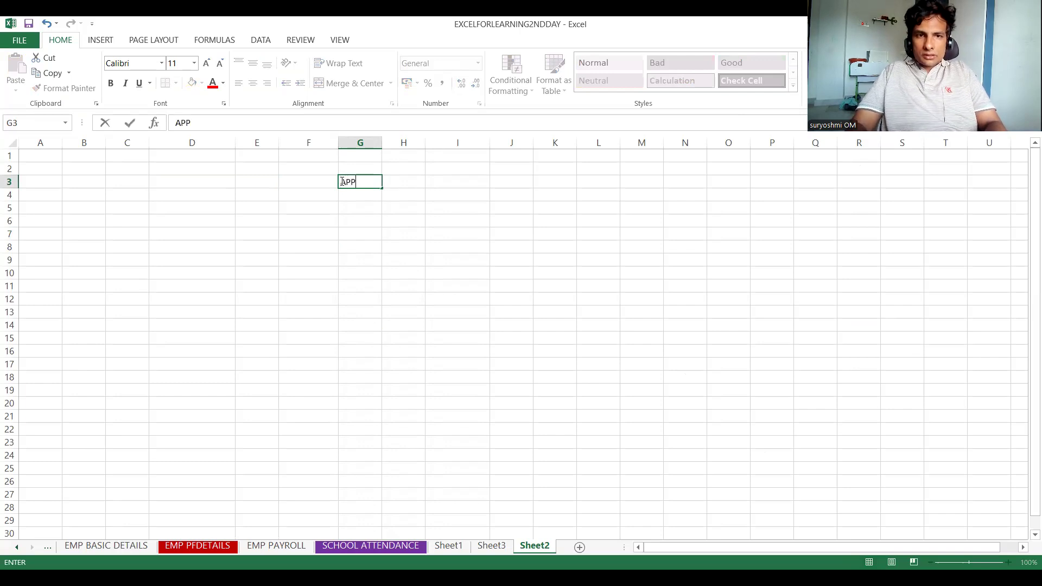
click(352, 202)
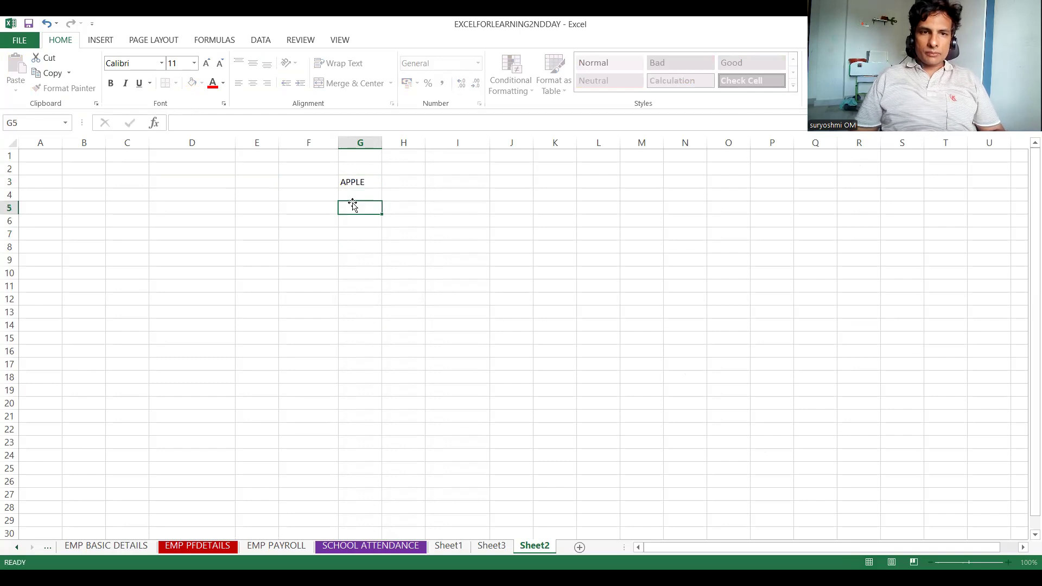
- Move the APPLE entry from cell G3 to cell G1
click(361, 179)
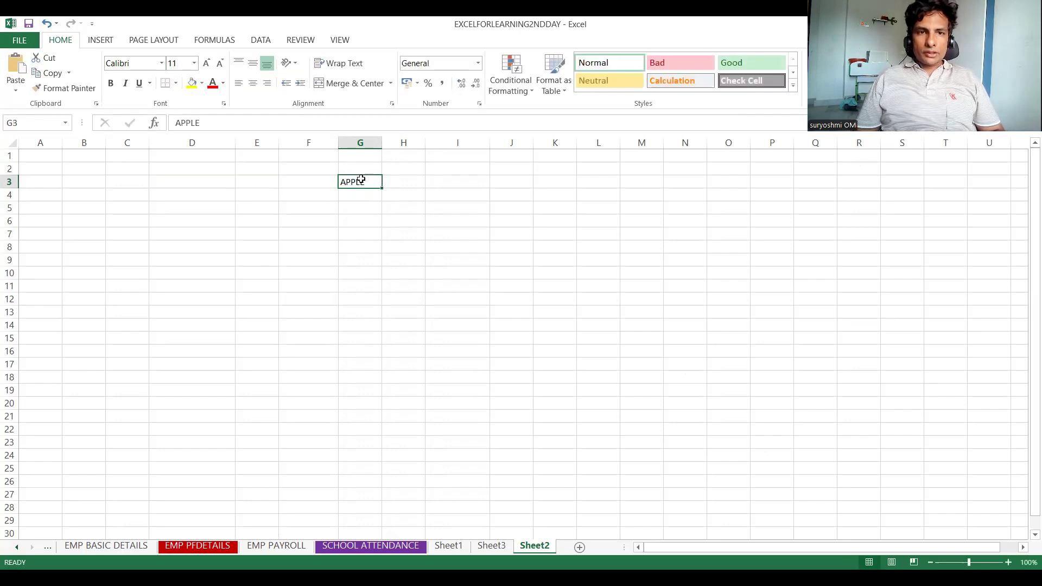
key(ctrl+c)
click(362, 154)
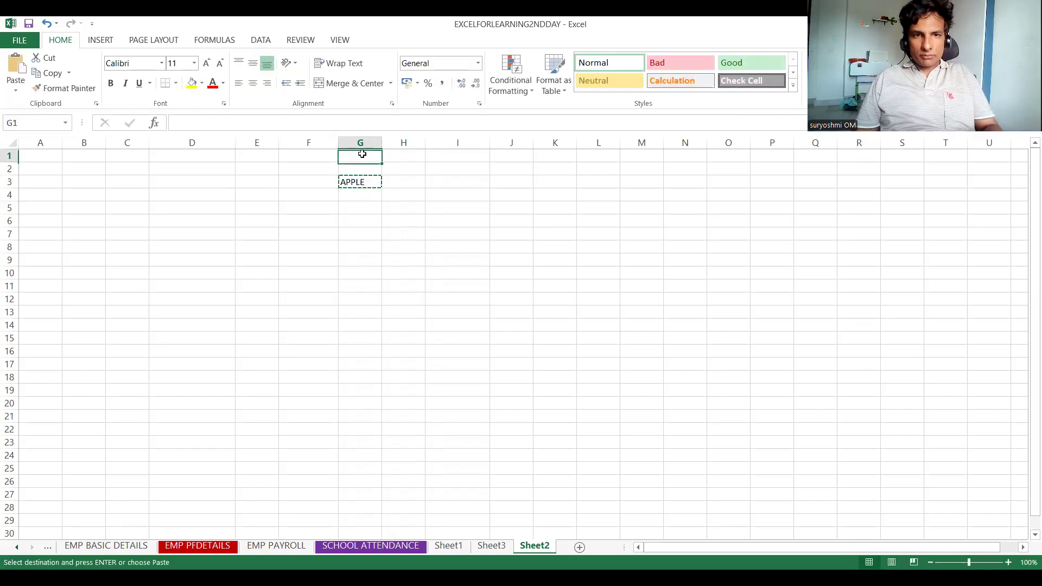
key(ctrl+v)
click(360, 180)
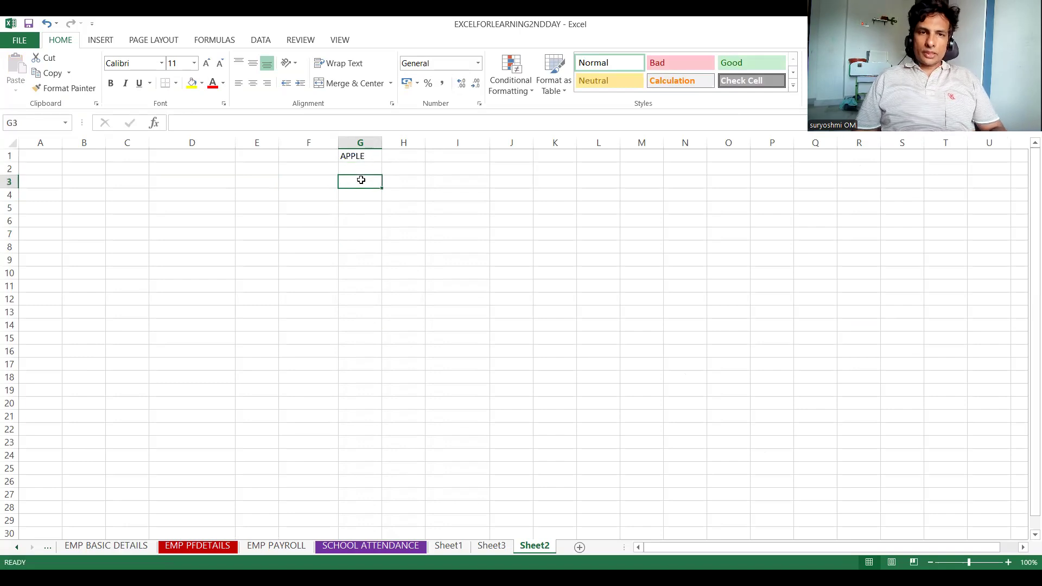
- Fill APPLE from cell G1 down column G to row 50
click(370, 157)
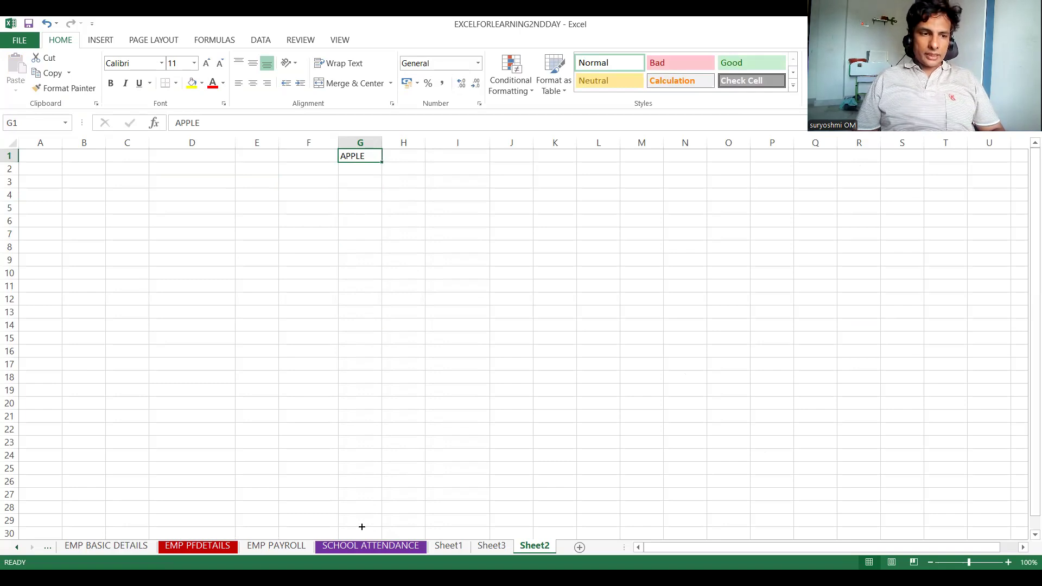
mouse_move(363, 536)
mouse_down()
mouse_move(362, 549)
mouse_move(355, 522)
mouse_up()
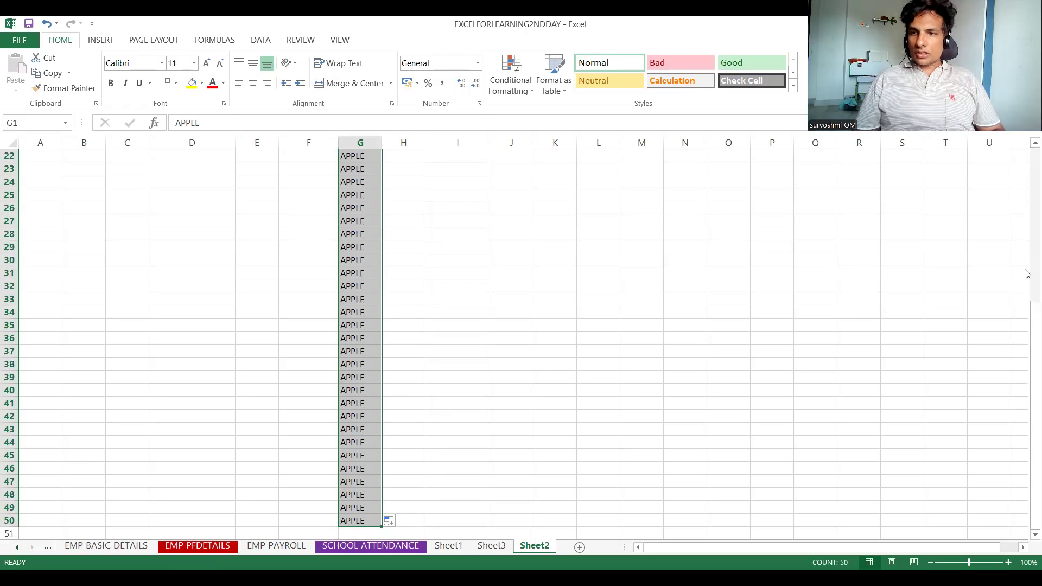
drag(1026, 332, 1027, 205)
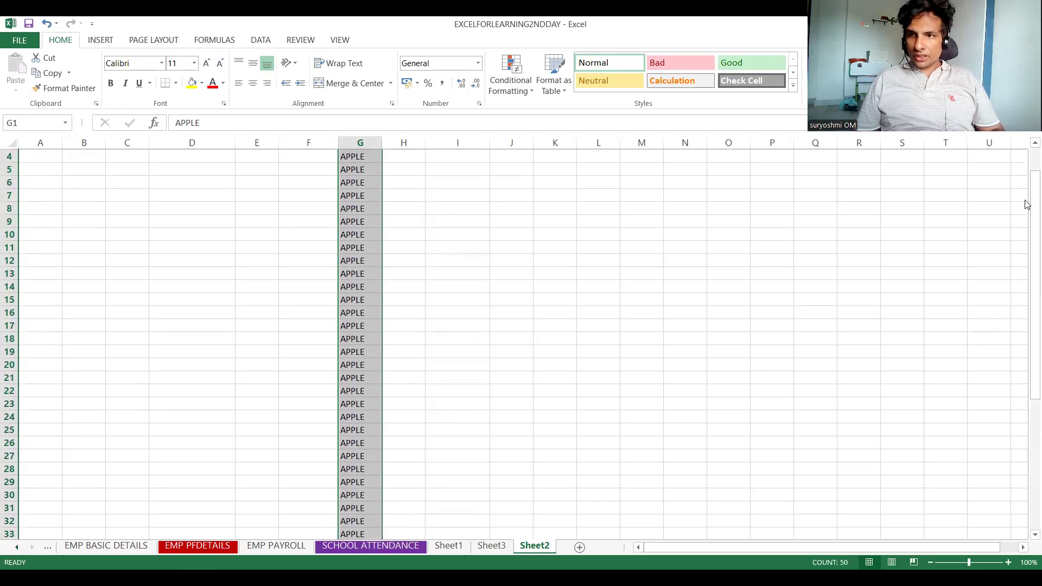
drag(1028, 275, 1026, 187)
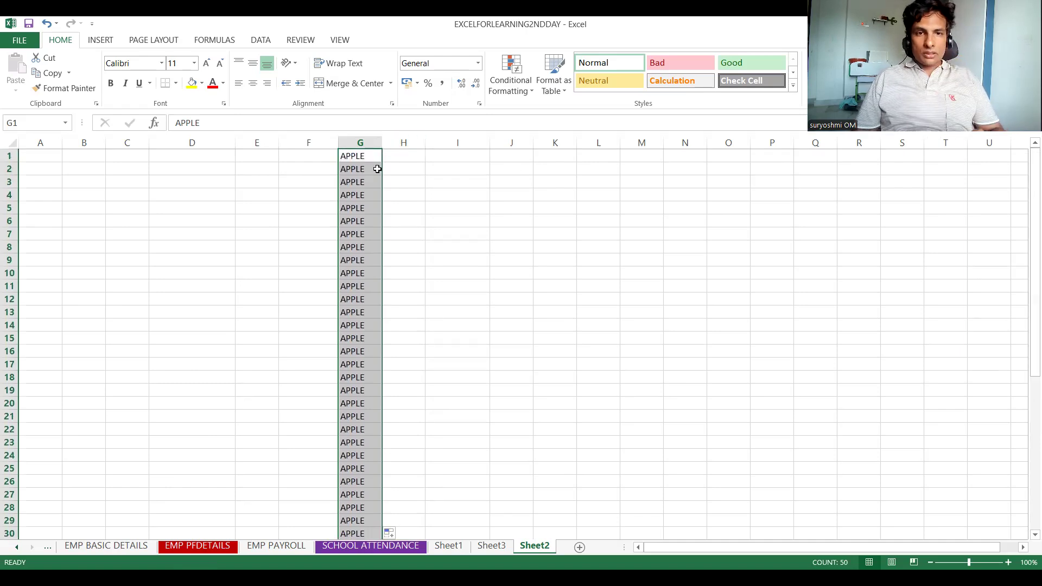
- Enter the sample text KING in cell I1
click(437, 157)
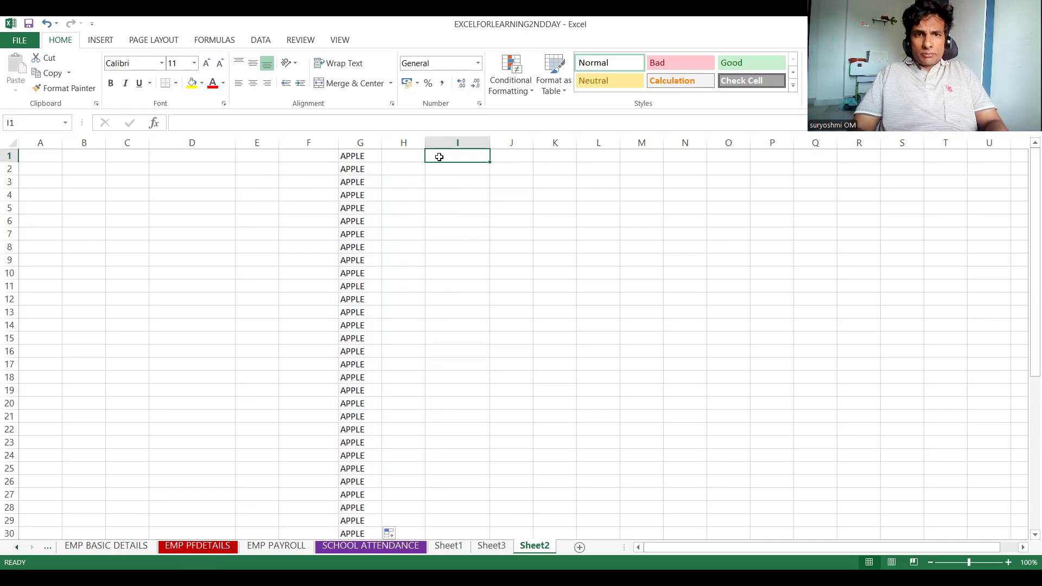
text(kiw)
key(BackSpace)
key(BackSpace)
key(BackSpace)
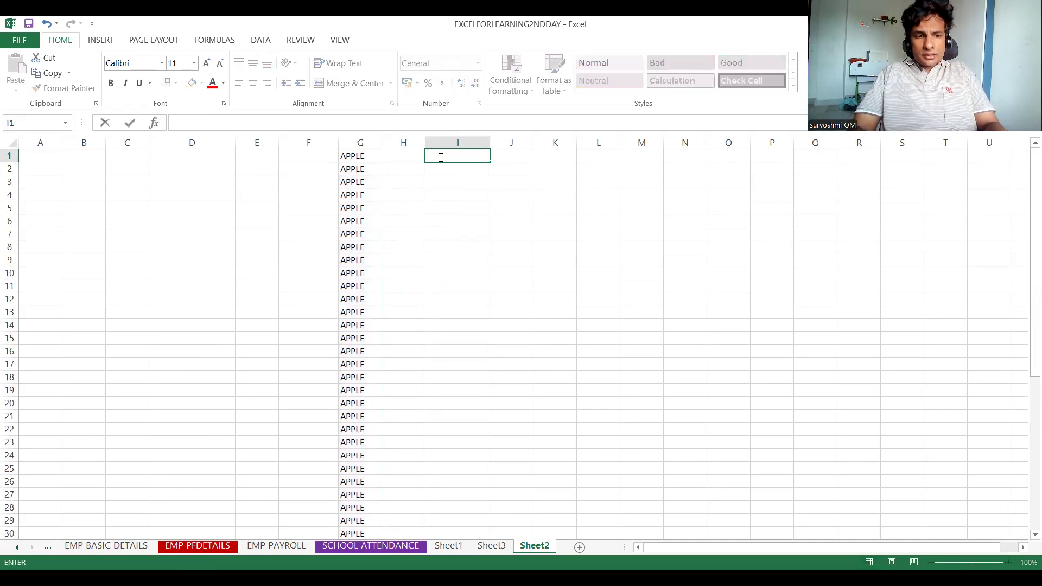
text(KING)
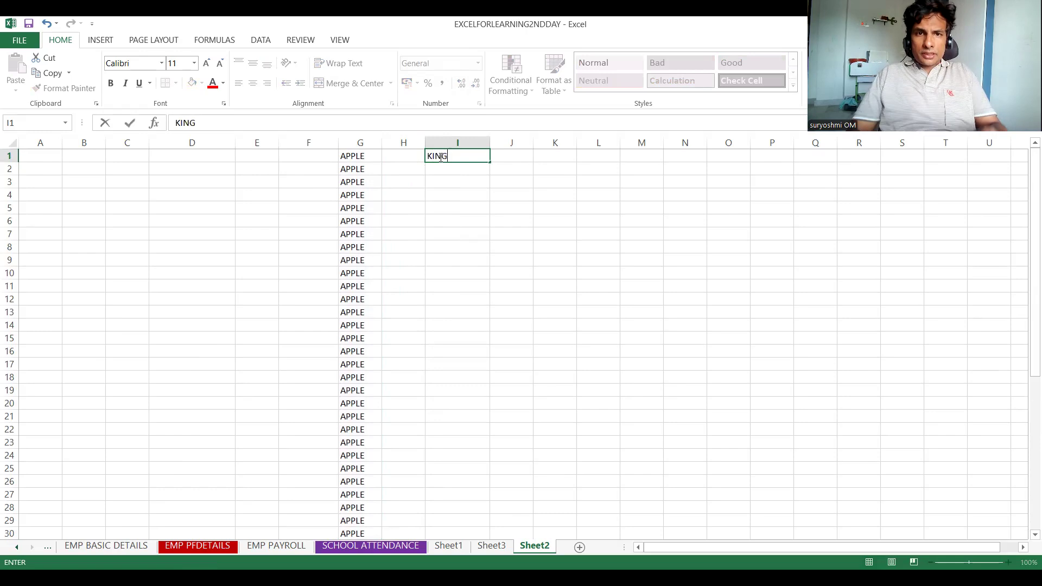
click(415, 178)
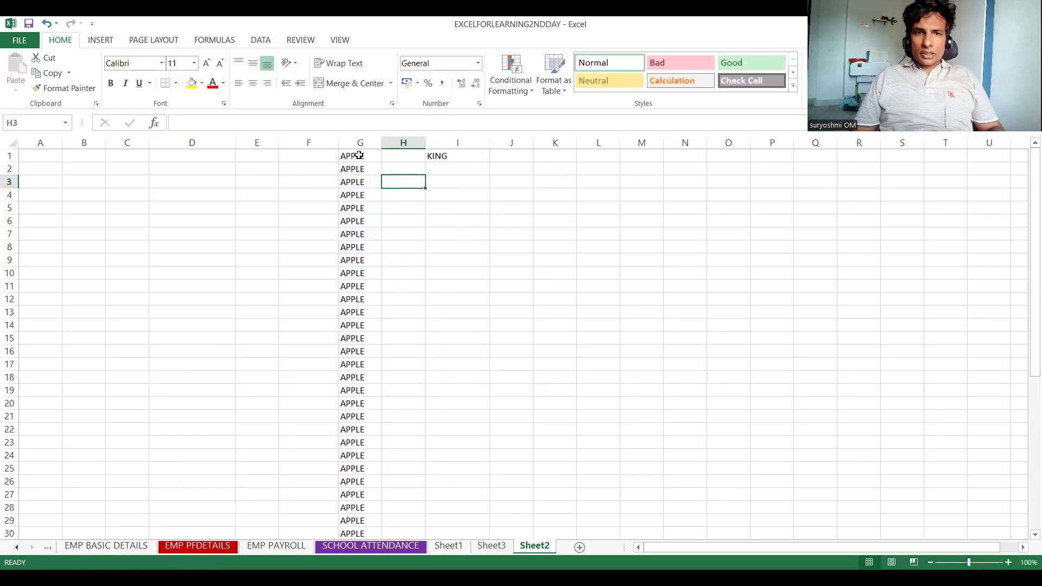
- Fill KING from cell I1 down column I to row 50, matching the length of the APPLE column
click(445, 157)
drag(446, 157, 477, 157)
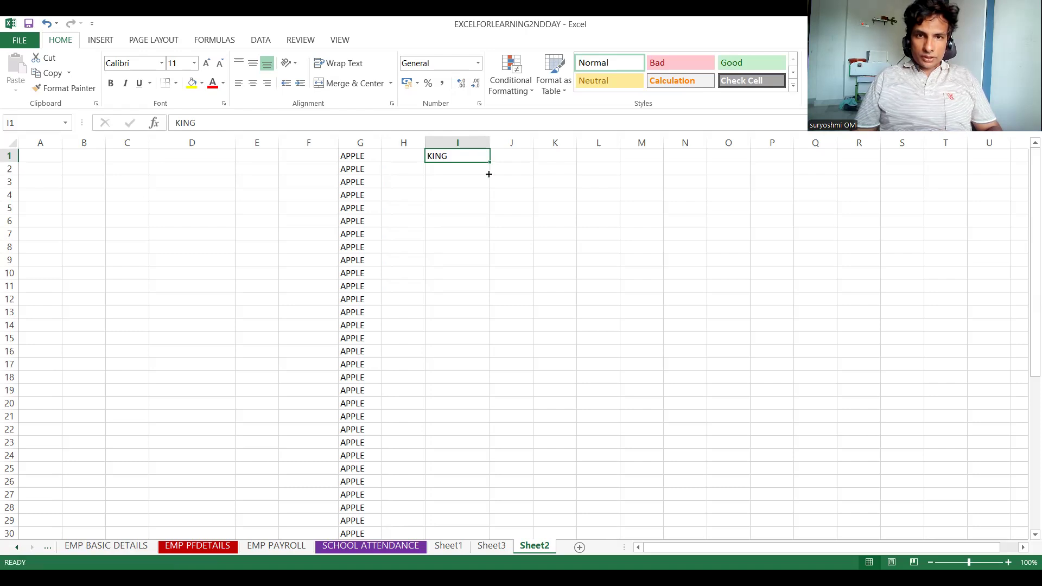
drag(490, 161, 472, 523)
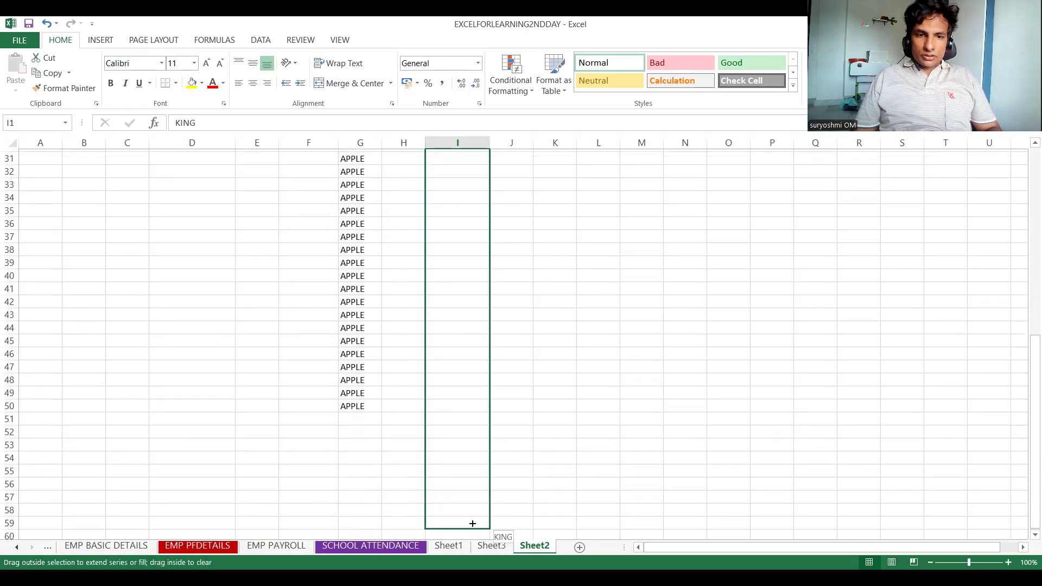
drag(470, 440, 468, 412)
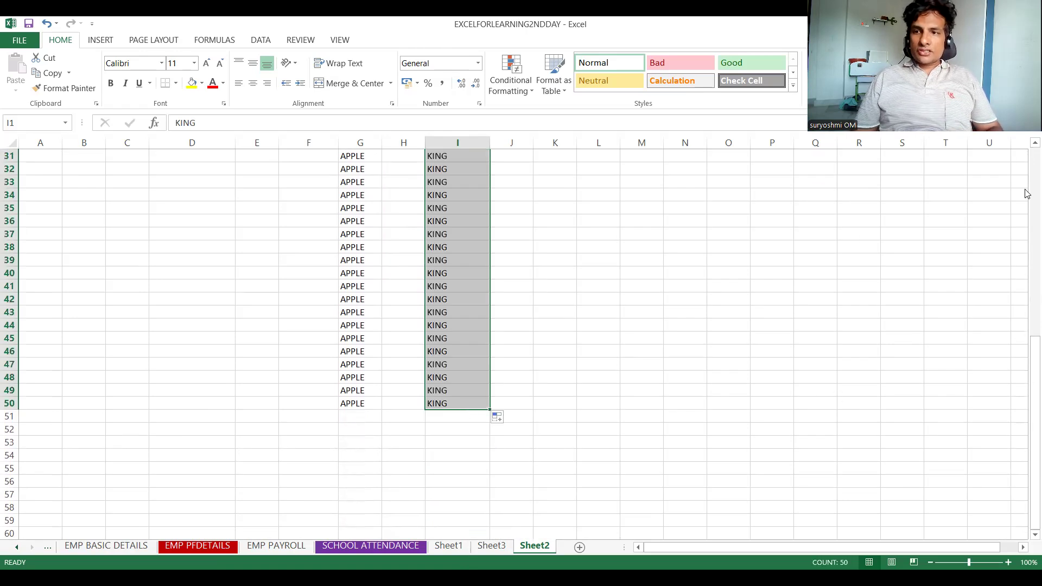
drag(1028, 348, 1027, 219)
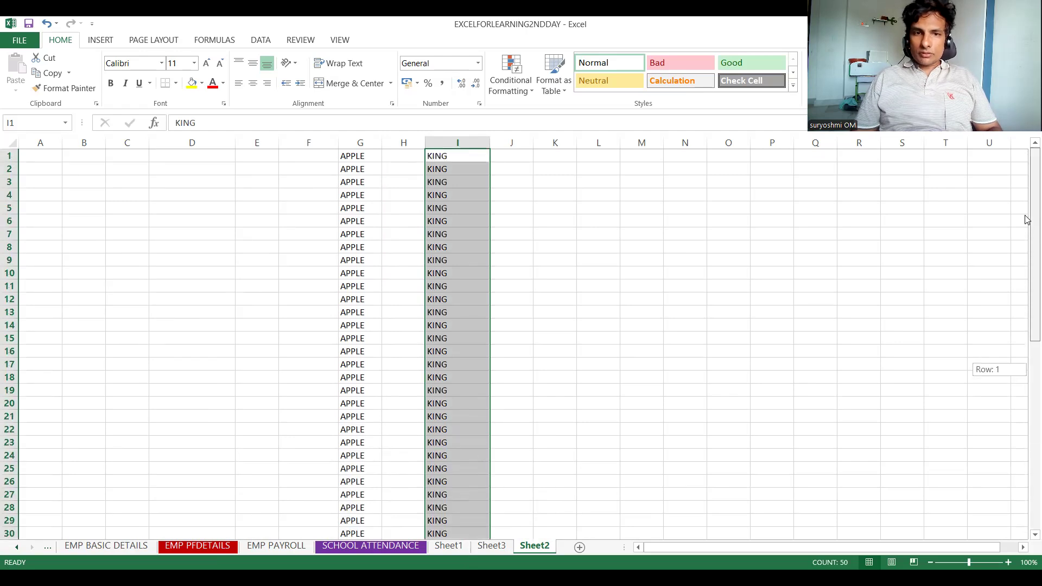
- Undo the KING and APPLE fills, the move and both text entries until the sheet is empty
key(ctrl+z)
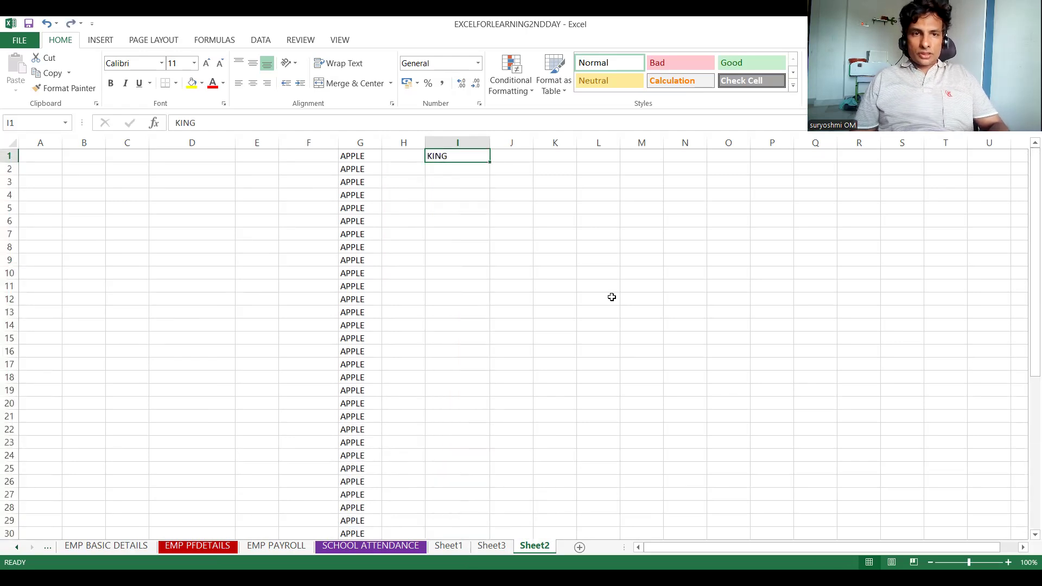
key(ctrl+z)
key(ctrl+z)
key(ctrl+z)
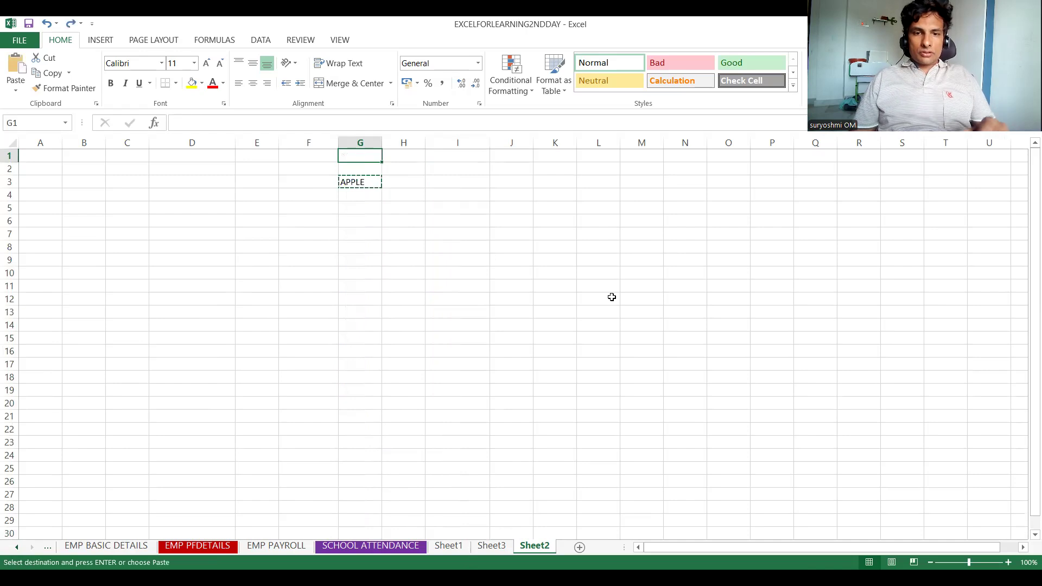
key(ctrl+z)
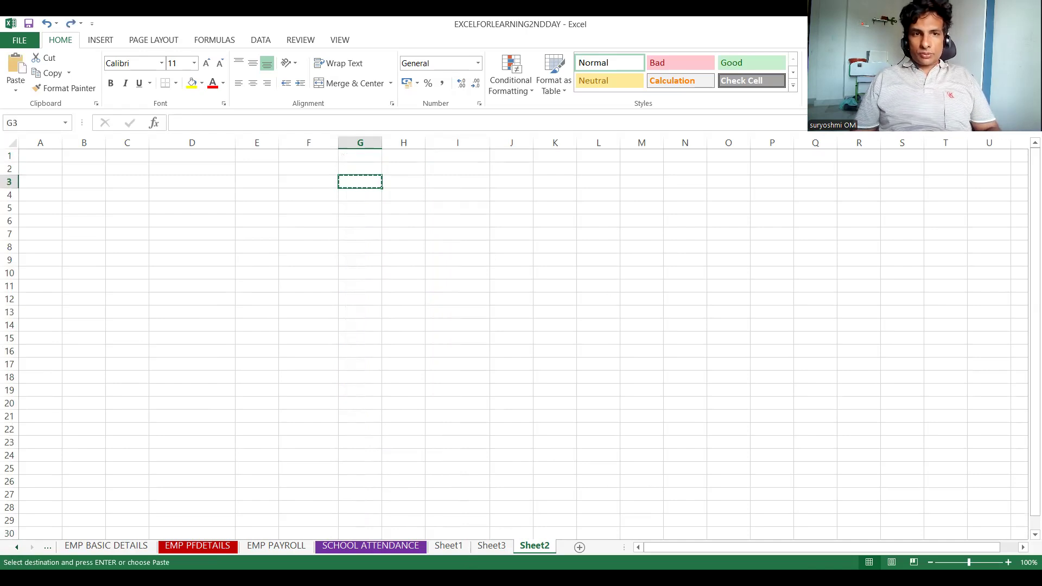
key(alt+Tab)
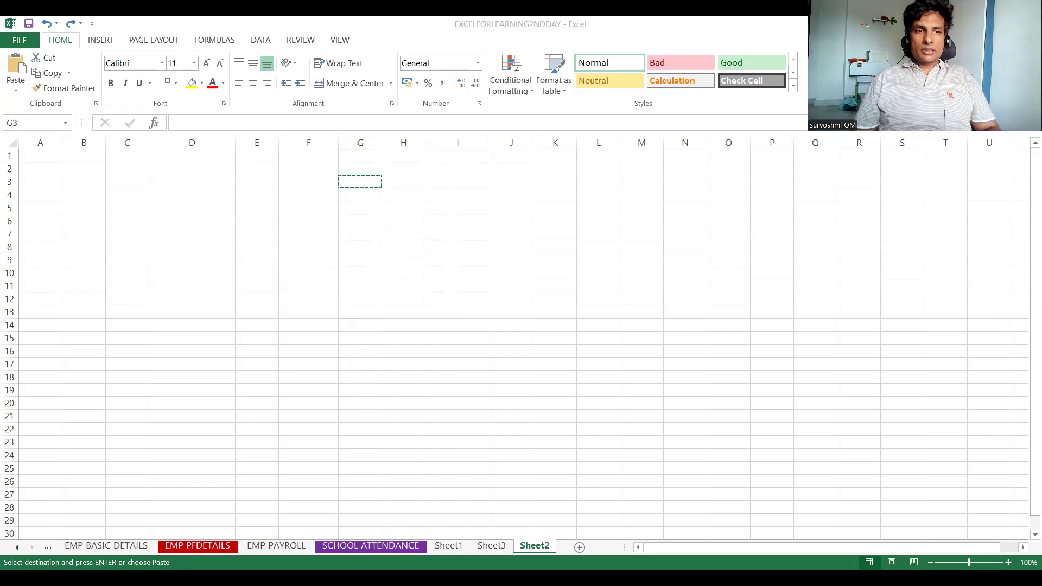
key(alt+Tab)
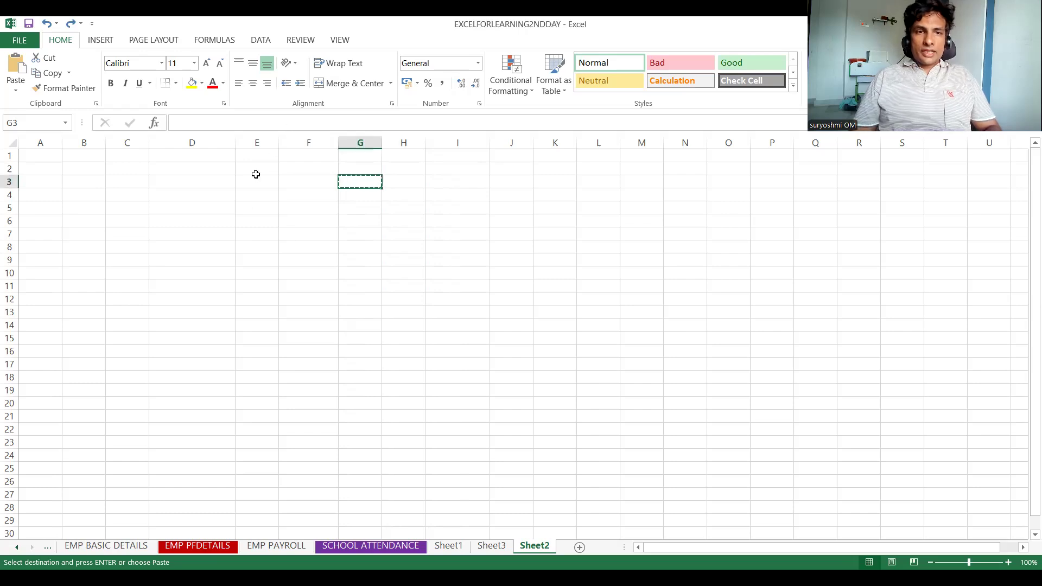
- Rename Sheet2 as APARTMENT MAINTENANCE
double_click(531, 546)
text(APARTMENT)
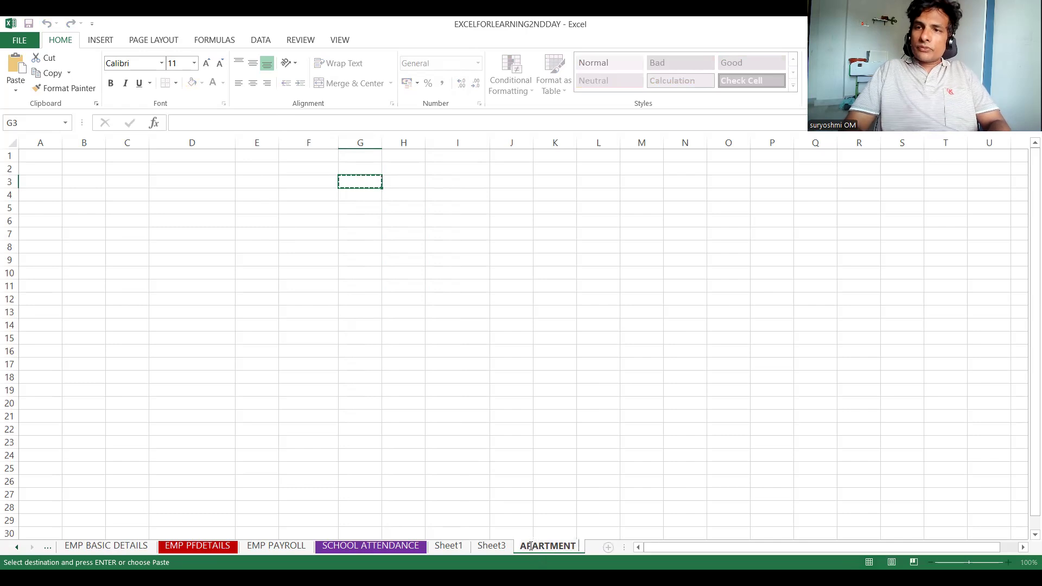
text( MA)
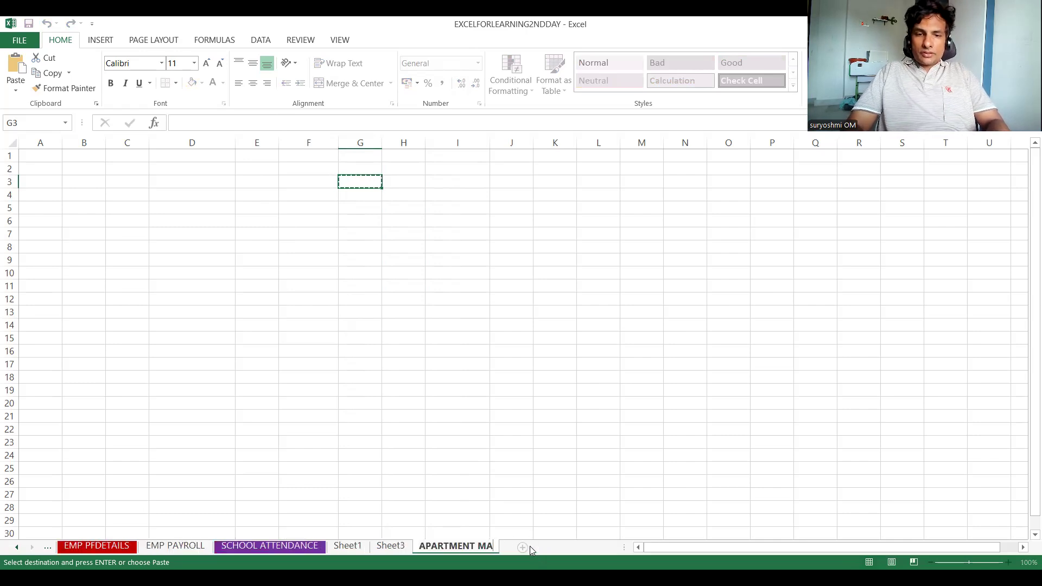
text(INTENANCE)
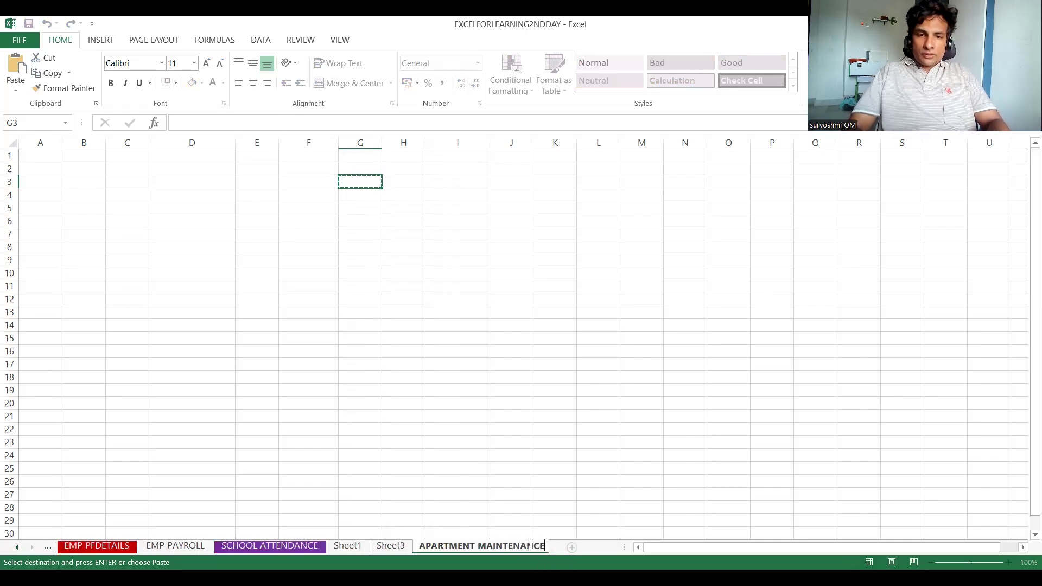
key(Return)
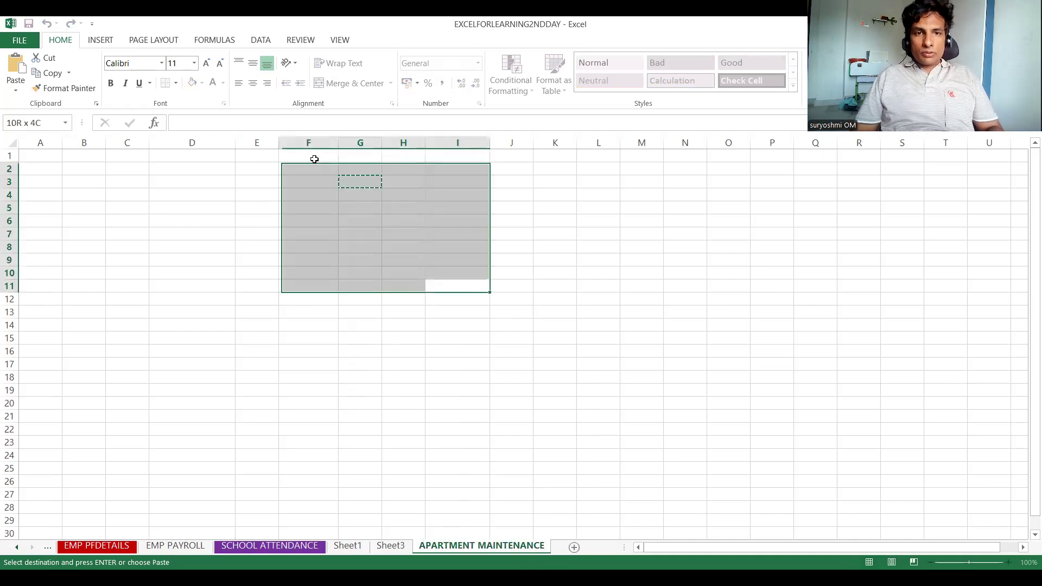
- Enter the column header SNO in cell F3 of the APARTMENT MAINTENANCE sheet
click(320, 179)
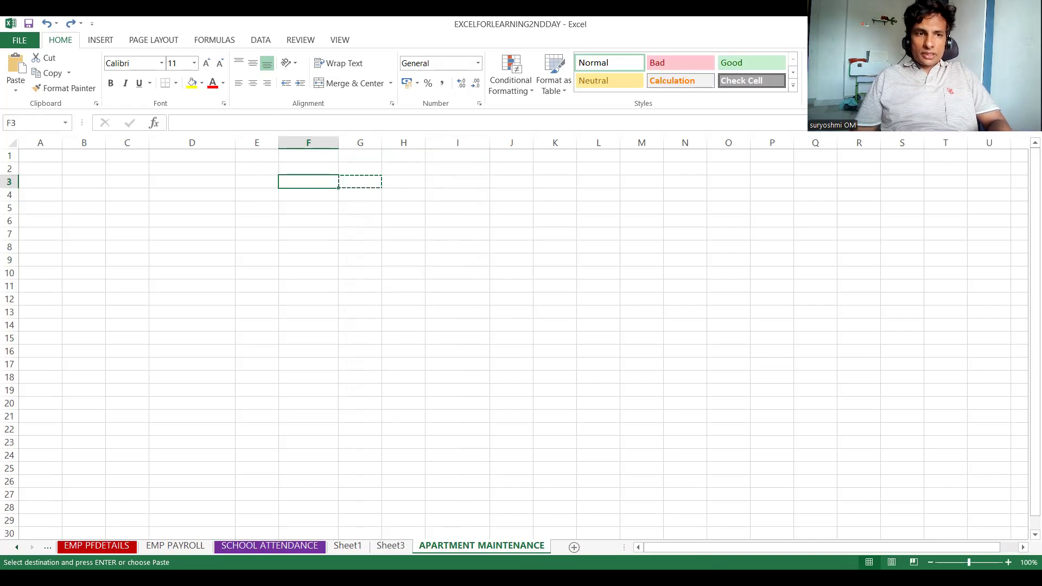
text(S)
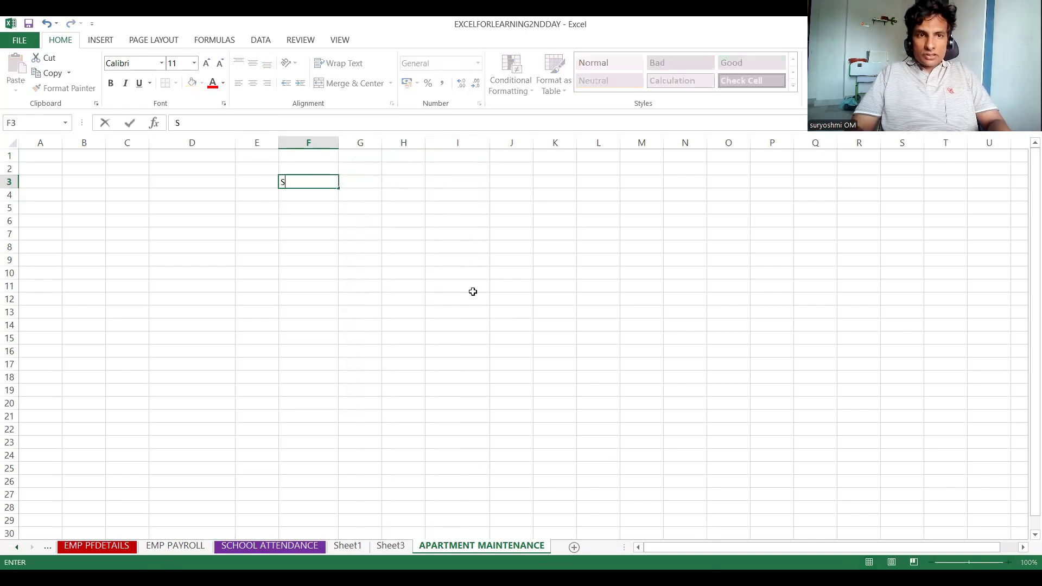
text(NO)
key(Tab)
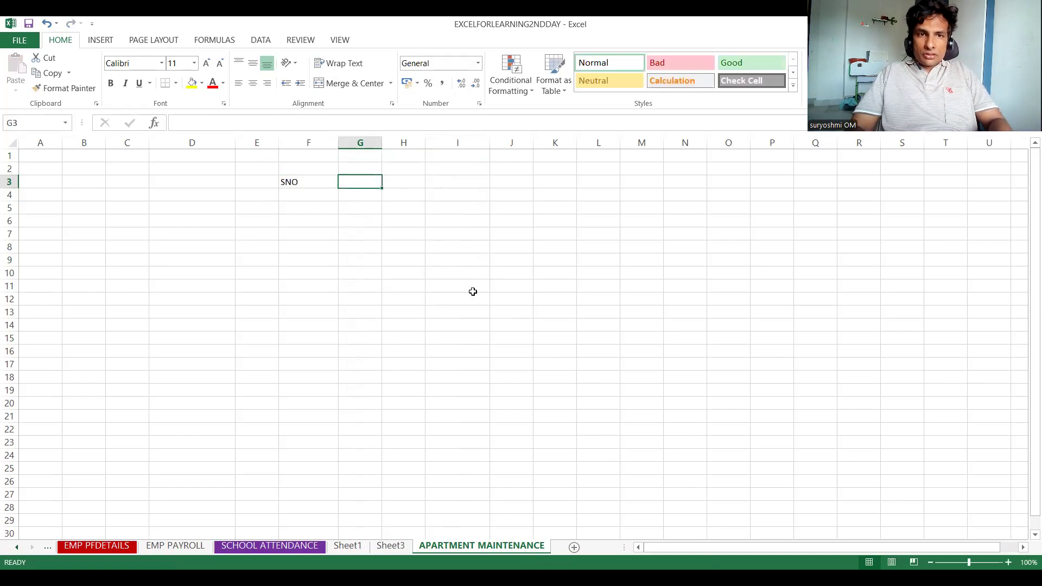
- Enter the header MODE OF PAYMENT in cell G3 and widen column G to fit the text
text(MODE OF PA)
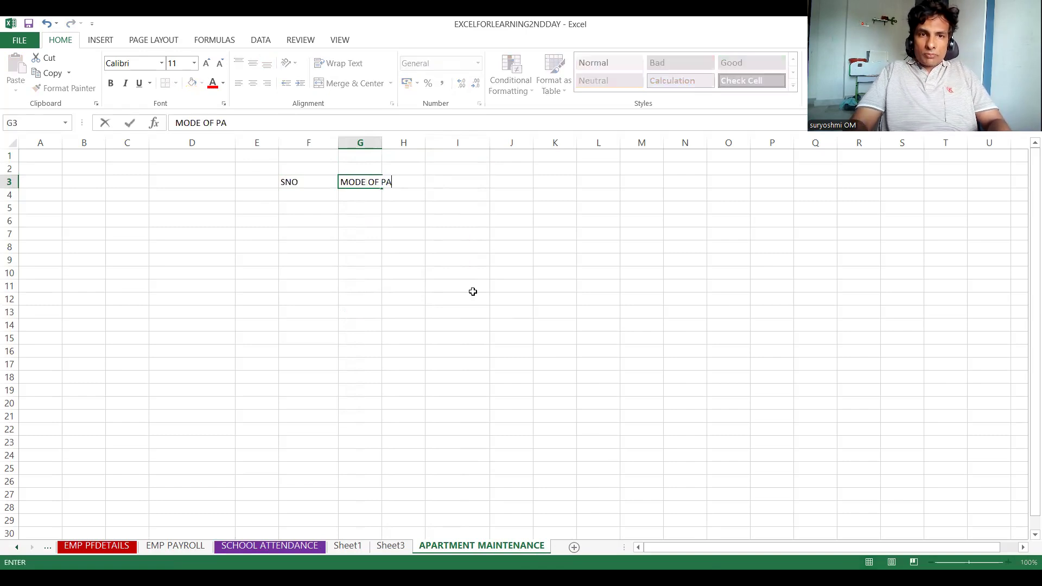
text(YMENT)
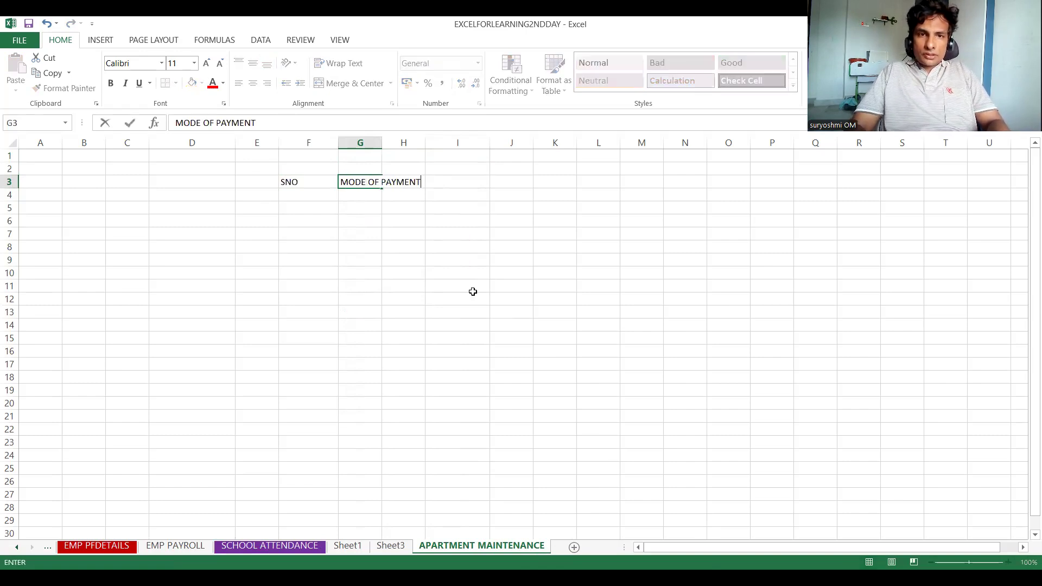
click(359, 247)
drag(383, 142, 425, 142)
- Enter the column headers VILLA NO. in cell H3 and PAYMENT in cell I3
click(453, 179)
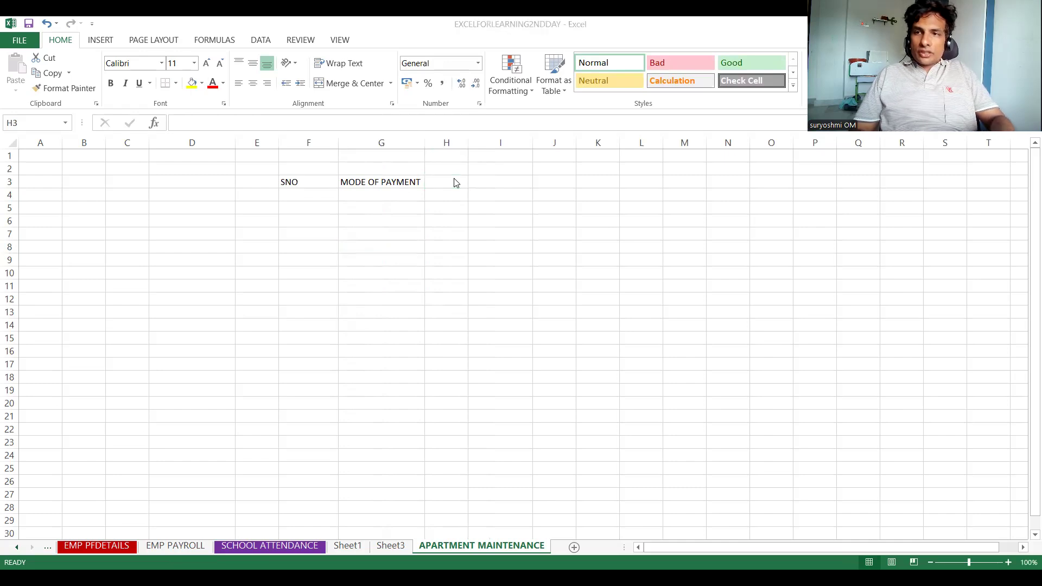
click(454, 178)
text(VILLA NO.)
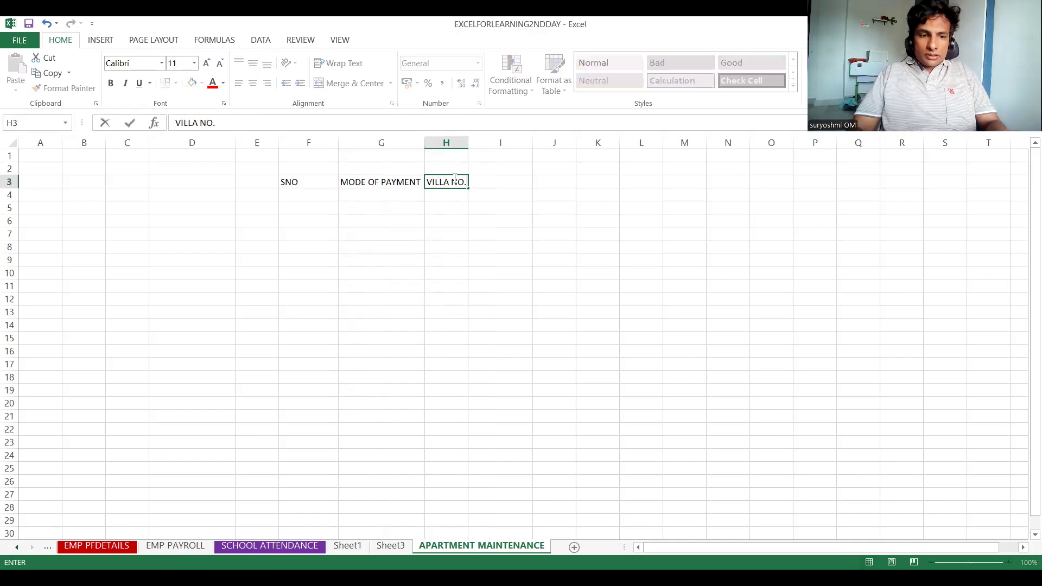
key(Tab)
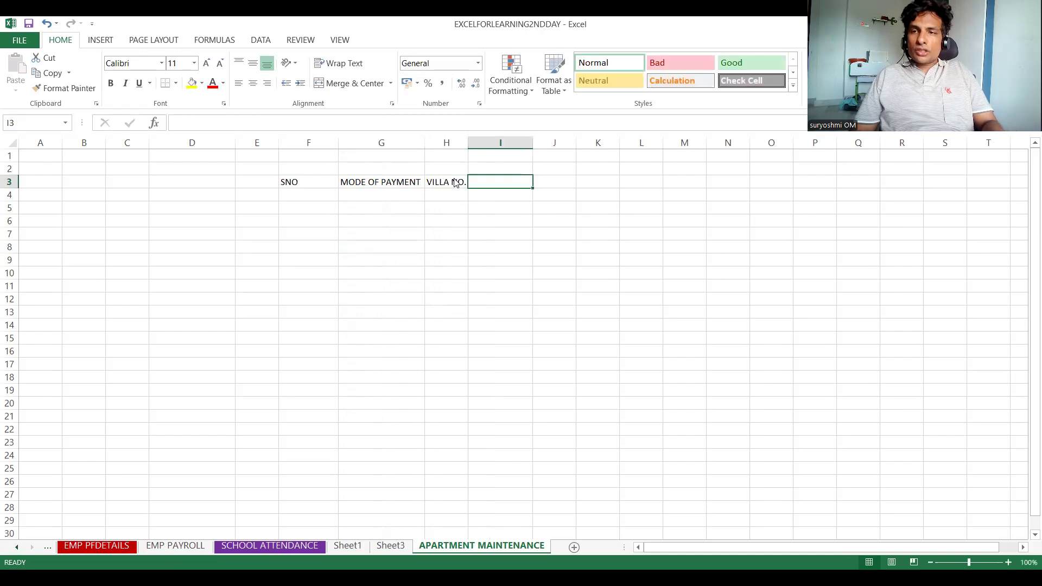
key(alt+Tab)
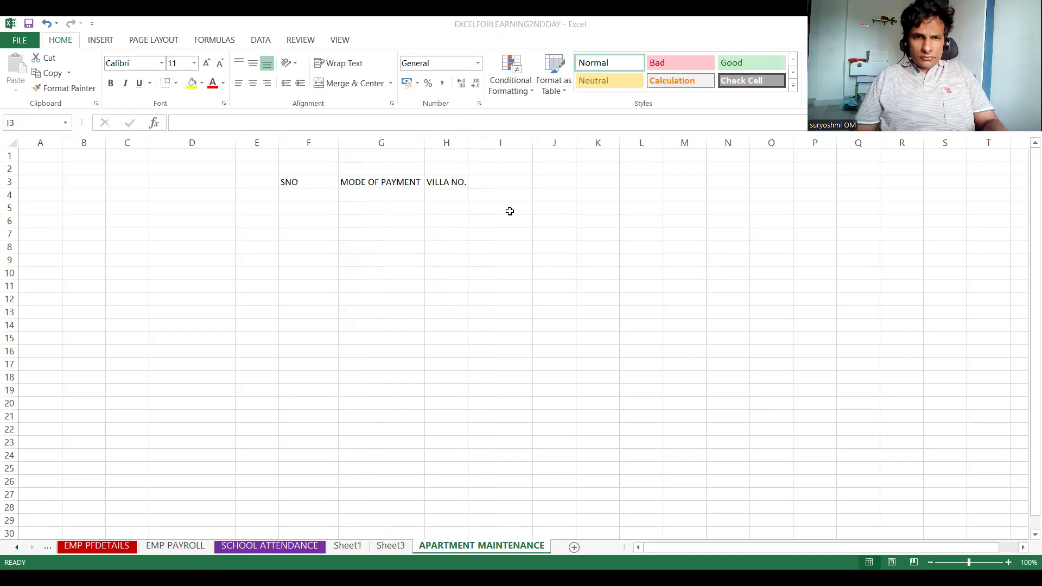
key(alt+Tab)
text(PA)
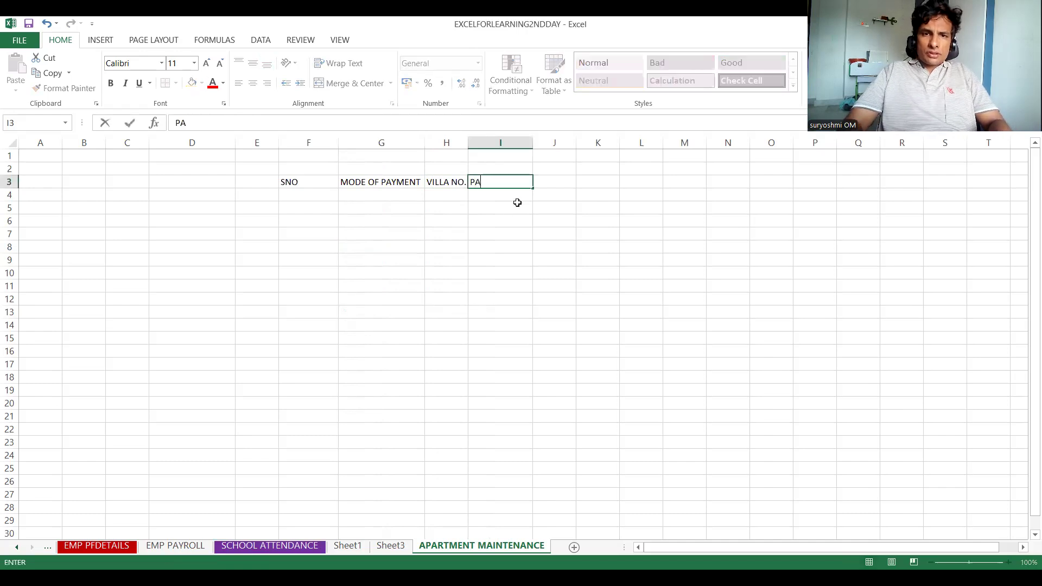
text(YMENT)
key(Tab)
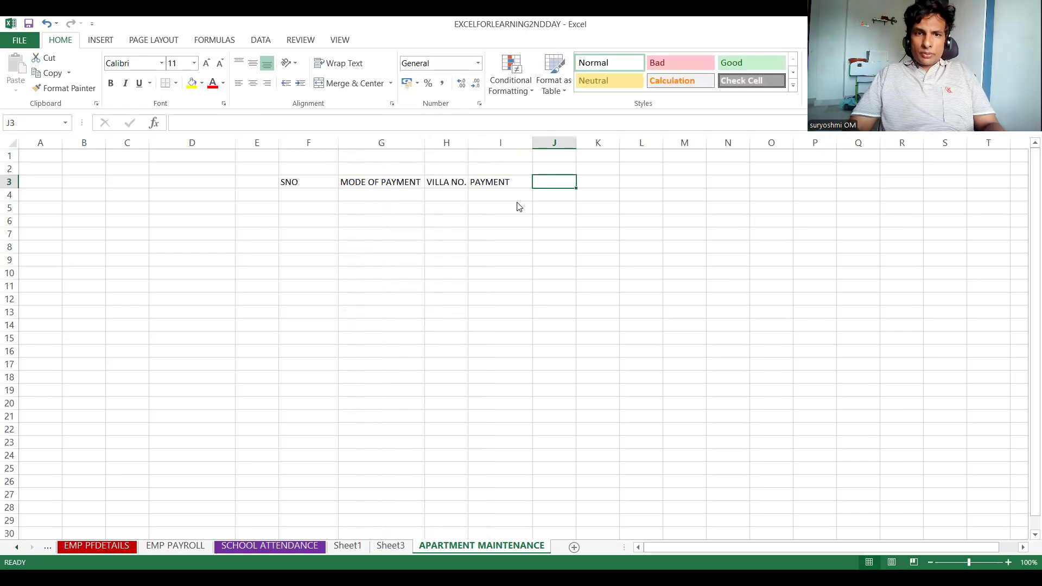
- Enter the column headers DATE, WEEK and MONTH in cells J3, K3 and L3
key(alt+Tab)
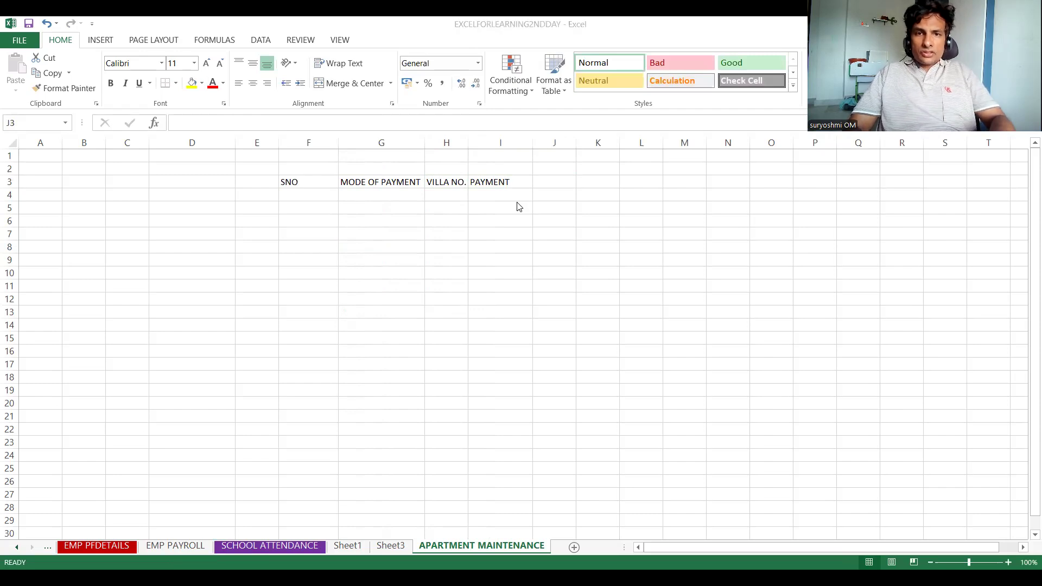
key(alt+Tab)
text(DATE)
key(Tab)
text(WEEK)
key(Tab)
text(MONH)
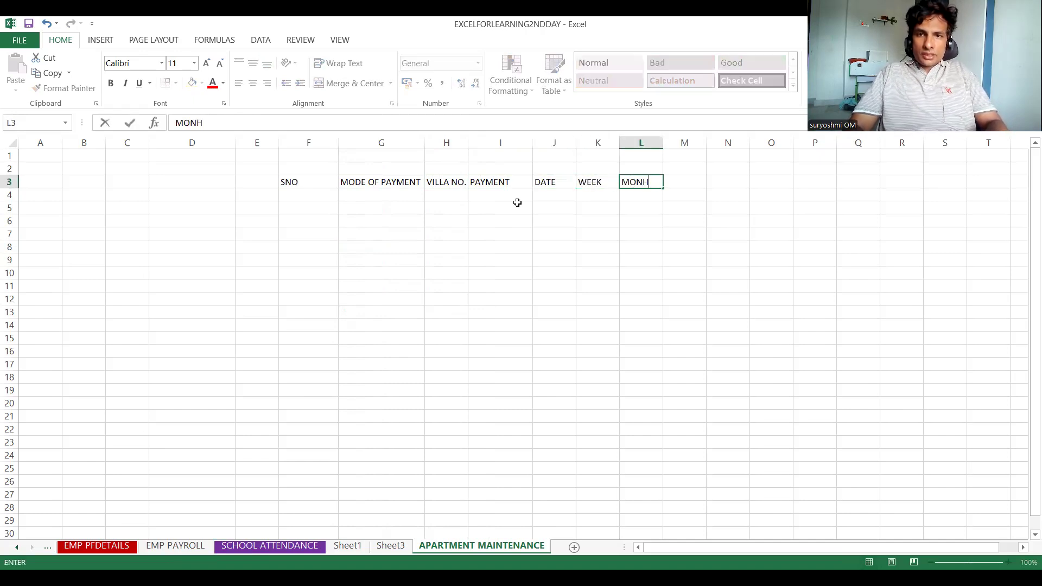
key(BackSpace)
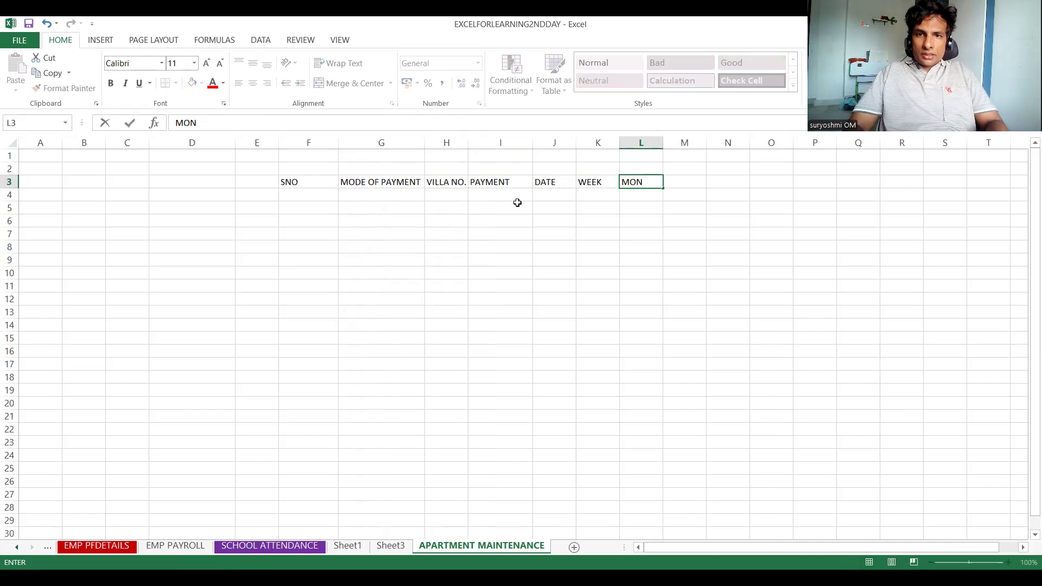
text(TH)
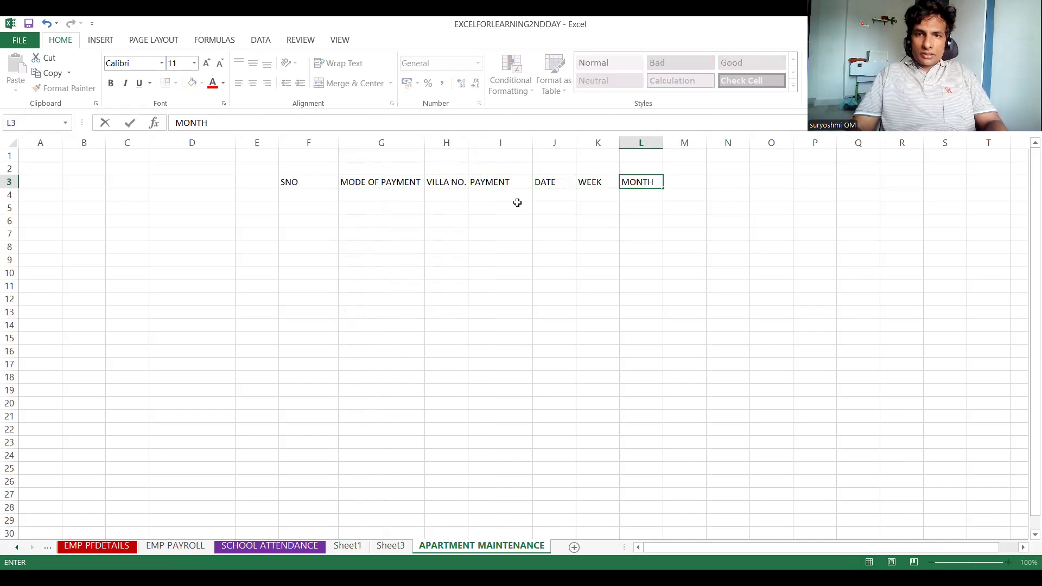
click(536, 206)
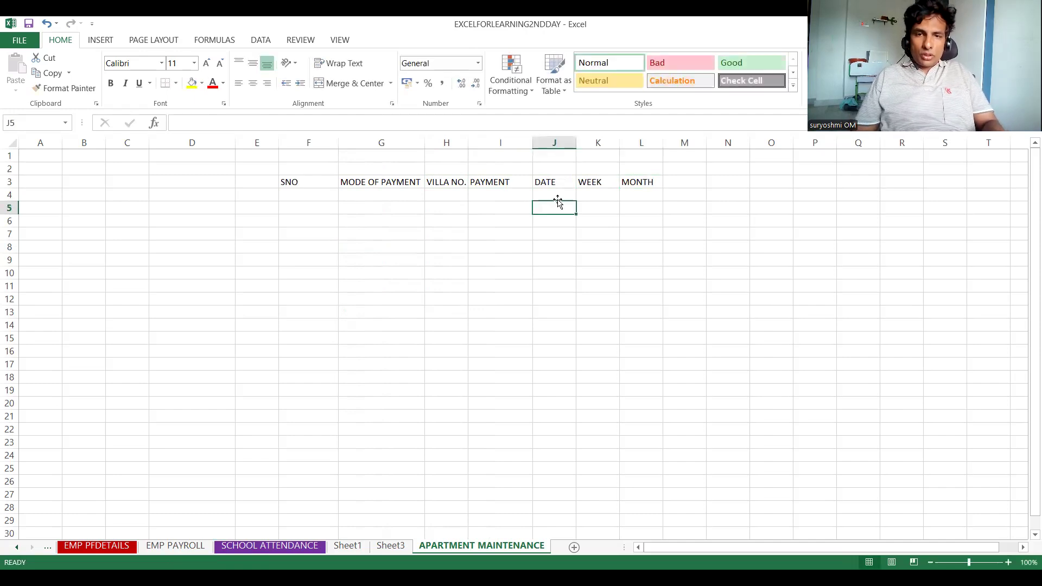
key(alt+Tab)
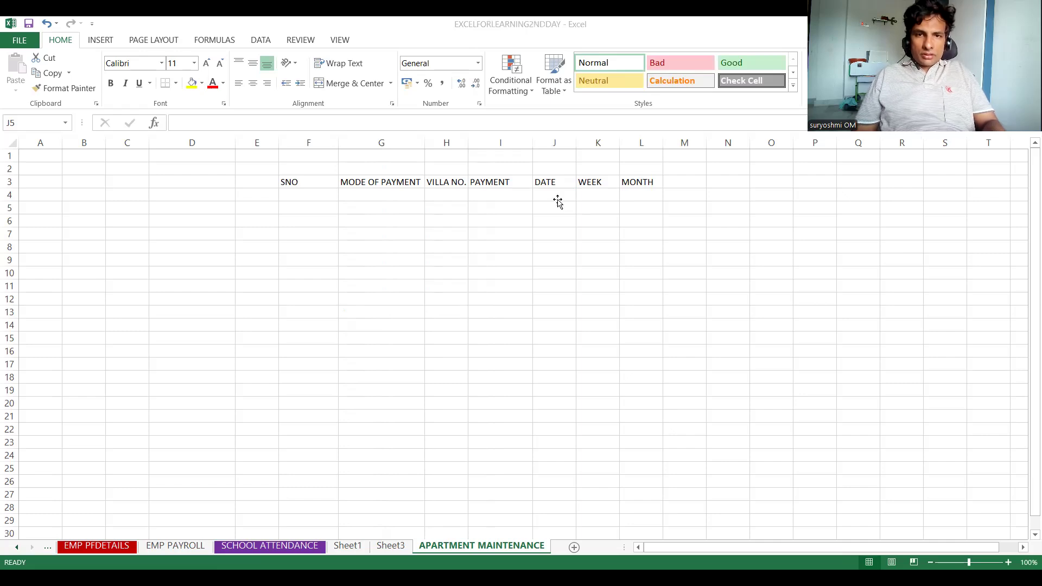
click(486, 183)
key(ctrl+c)
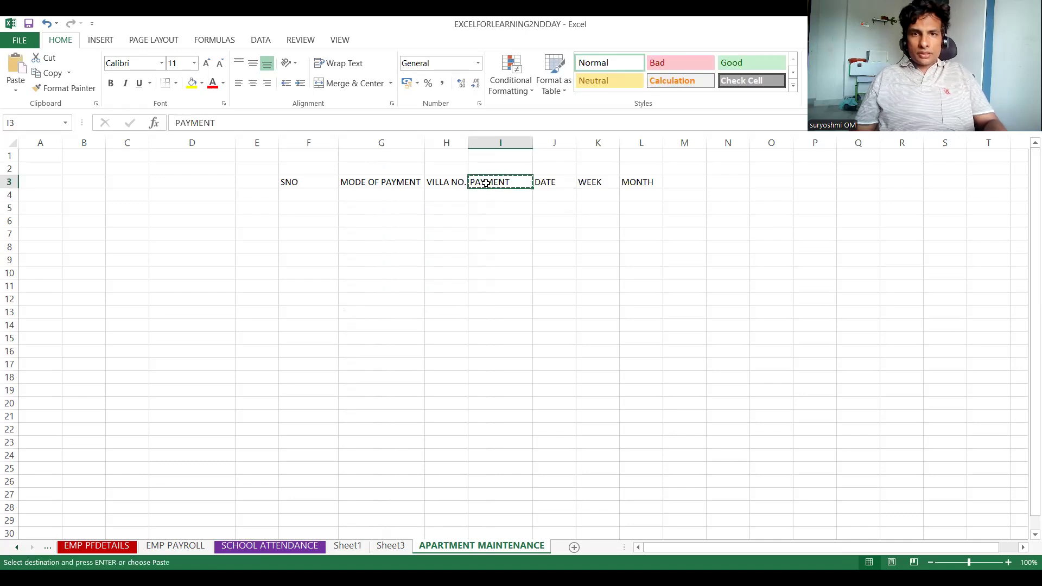
click(487, 146)
right_click(487, 146)
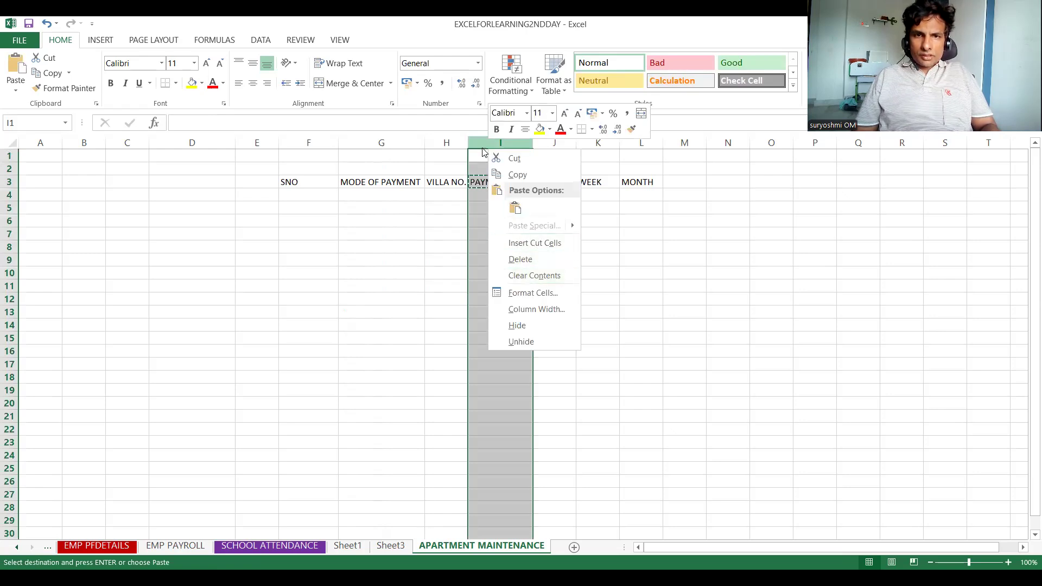
click(448, 198)
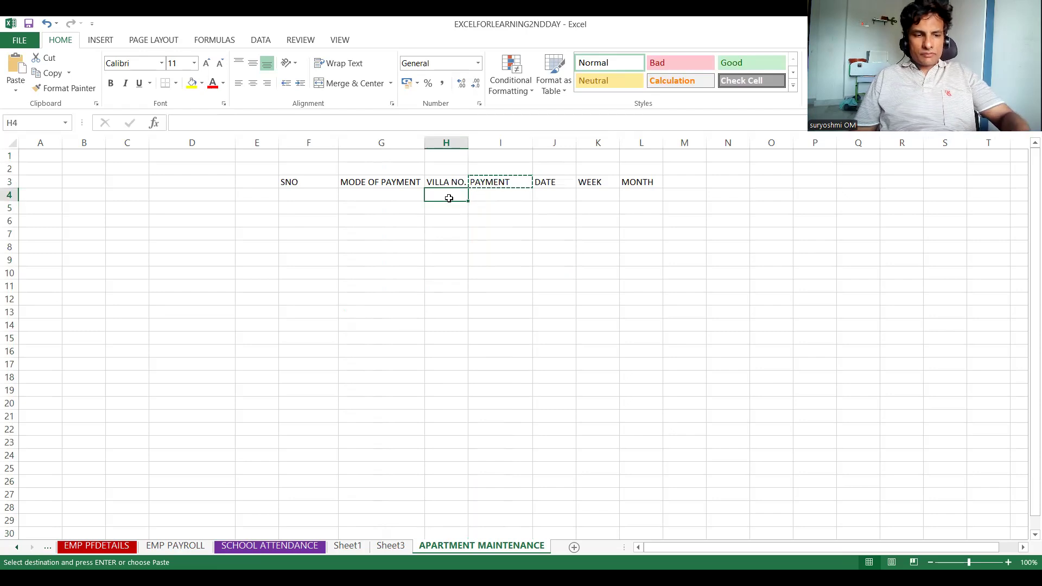
- Start the first record in row 4 with serial number 1 in F4 and UPI as the mode of payment in G4
click(302, 196)
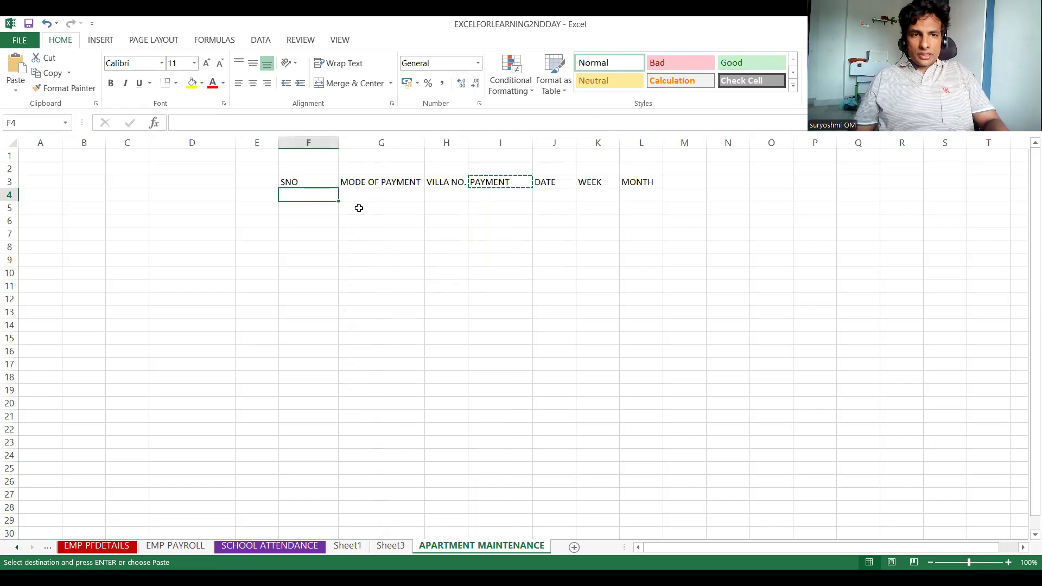
text(1)
key(Tab)
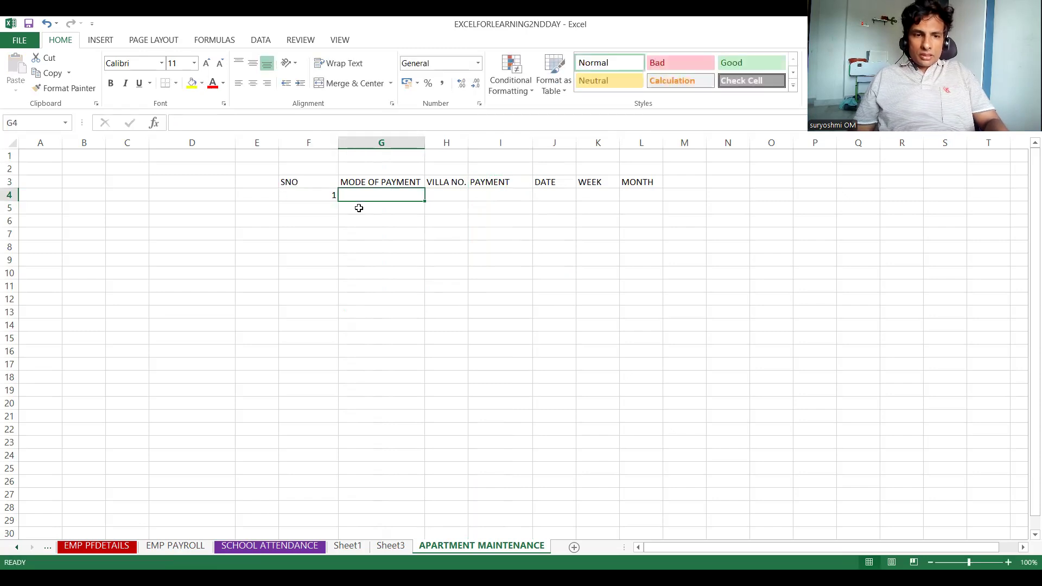
text(CASH)
key(BackSpace)
key(BackSpace)
key(BackSpace)
key(BackSpace)
text(UPI)
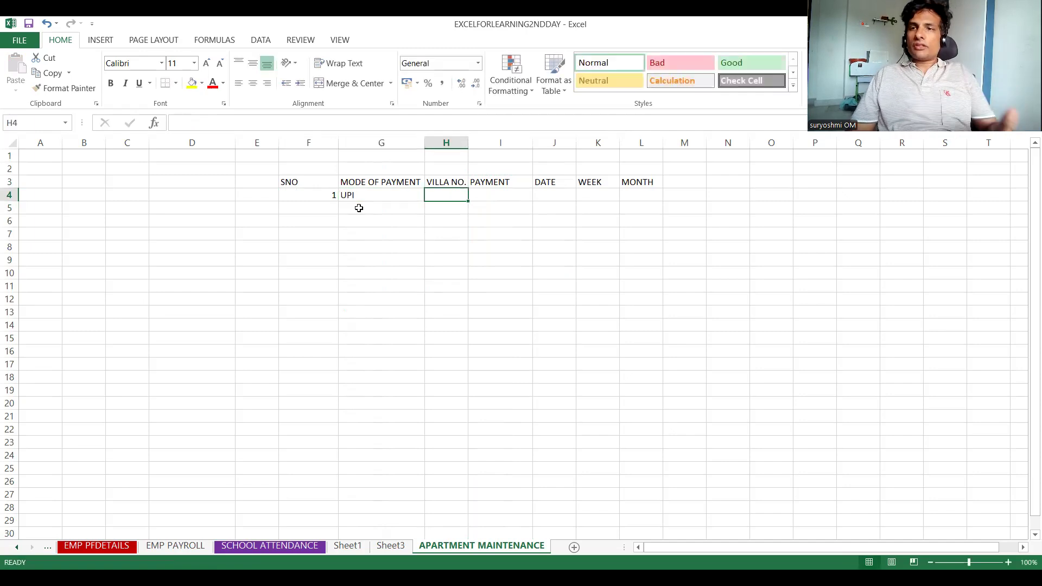
key(Right)
key(Left)
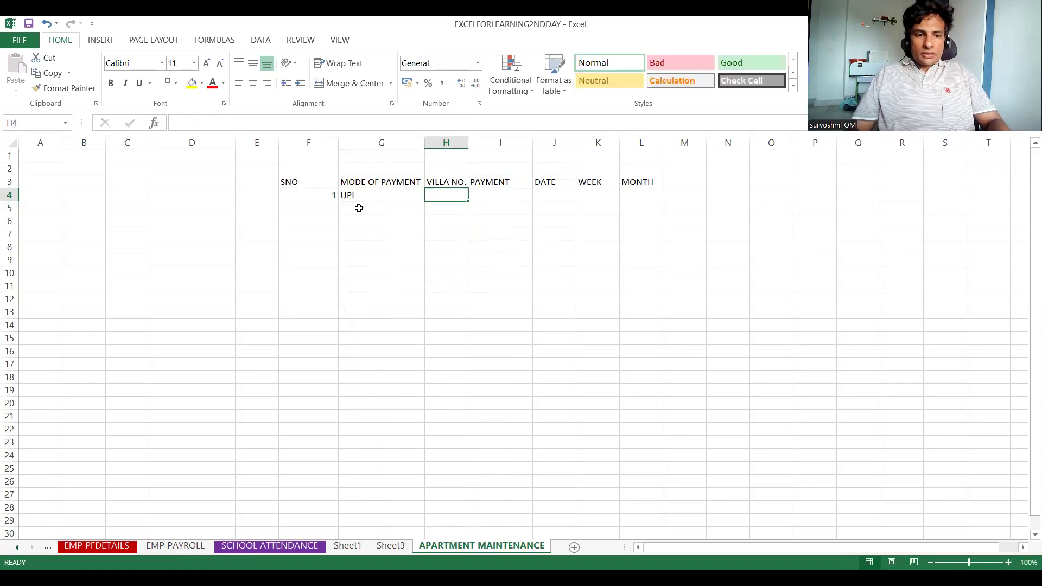
- Enter villa number 1 in cell H4 and a payment of 3000 in cell I4
text(1)
key(Tab)
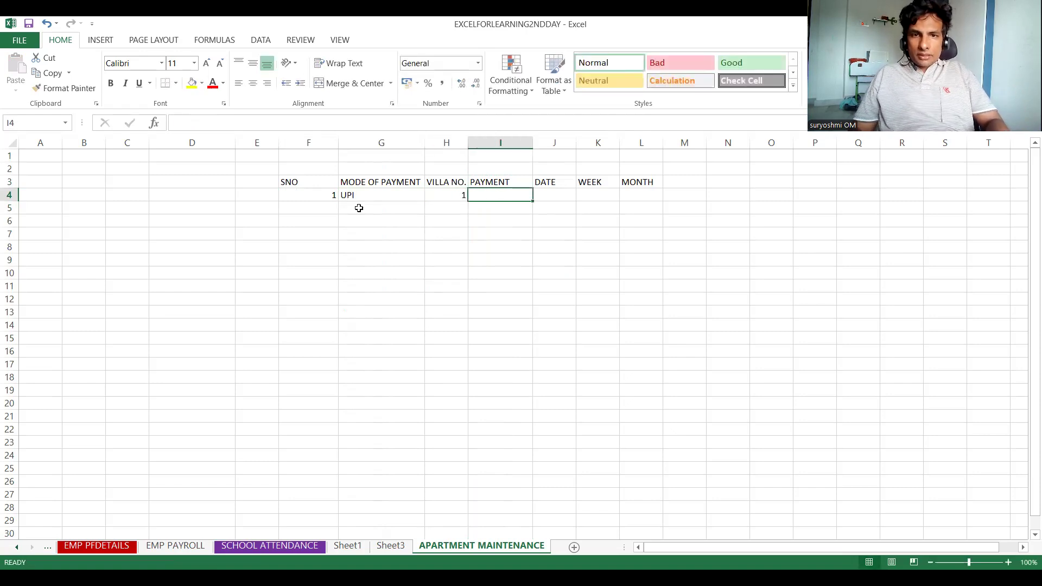
text(3000)
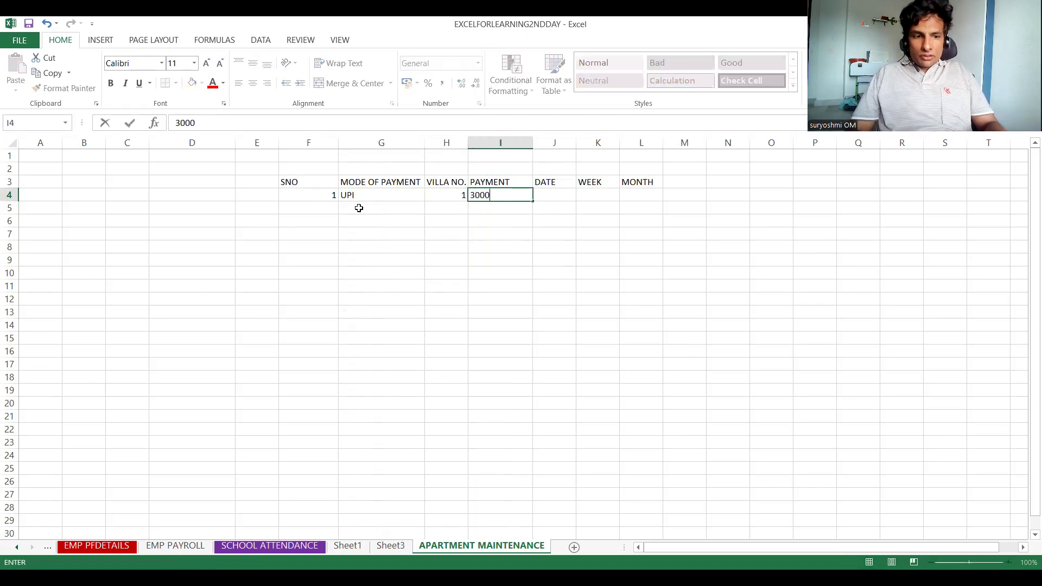
key(Tab)
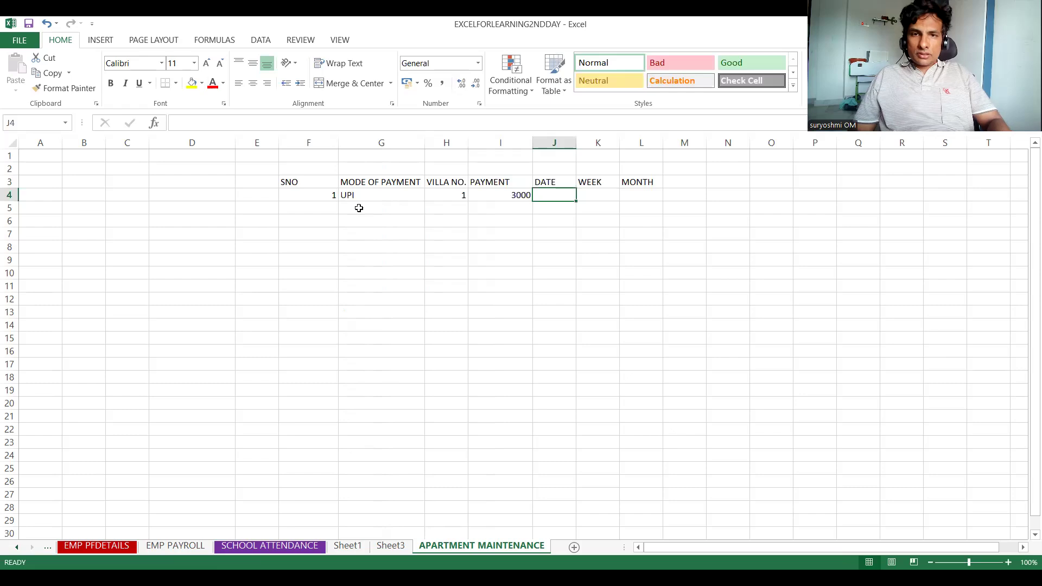
- Insert a new column before the DATE column and give it the header CURRENCY in row 3
drag(554, 143, 547, 170)
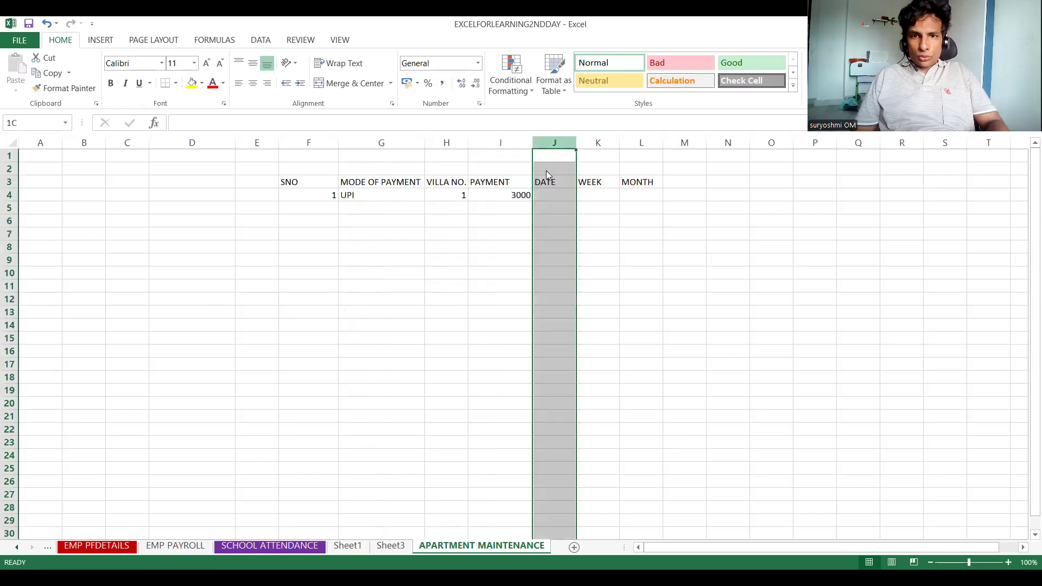
right_click(547, 174)
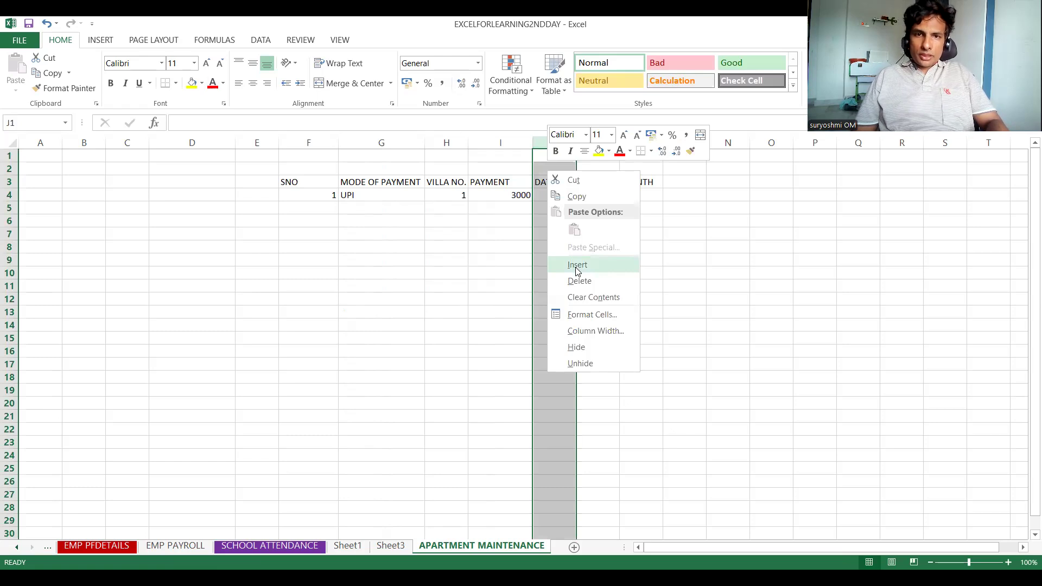
click(576, 265)
click(553, 182)
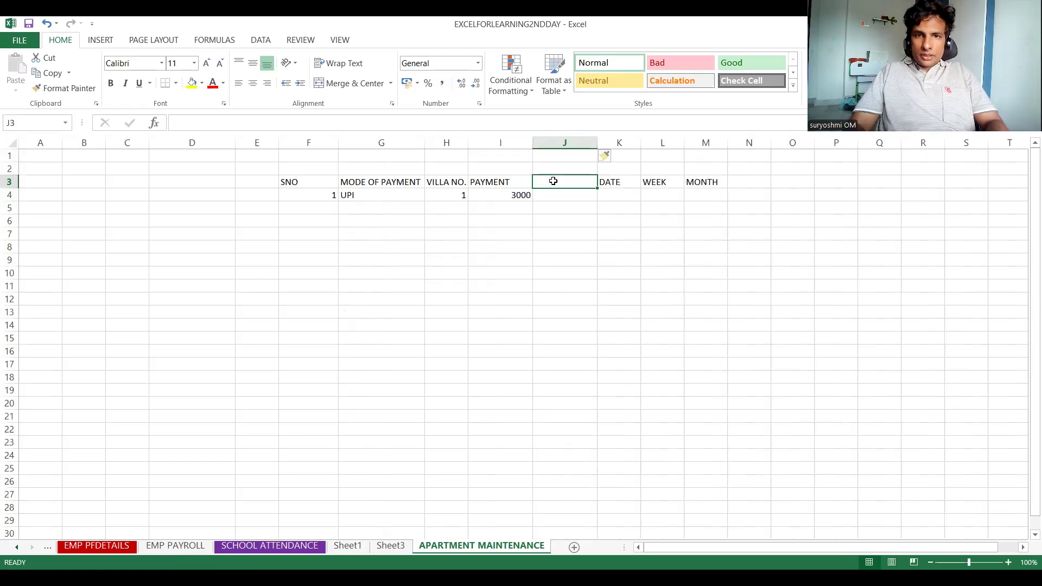
text(CURRENCY)
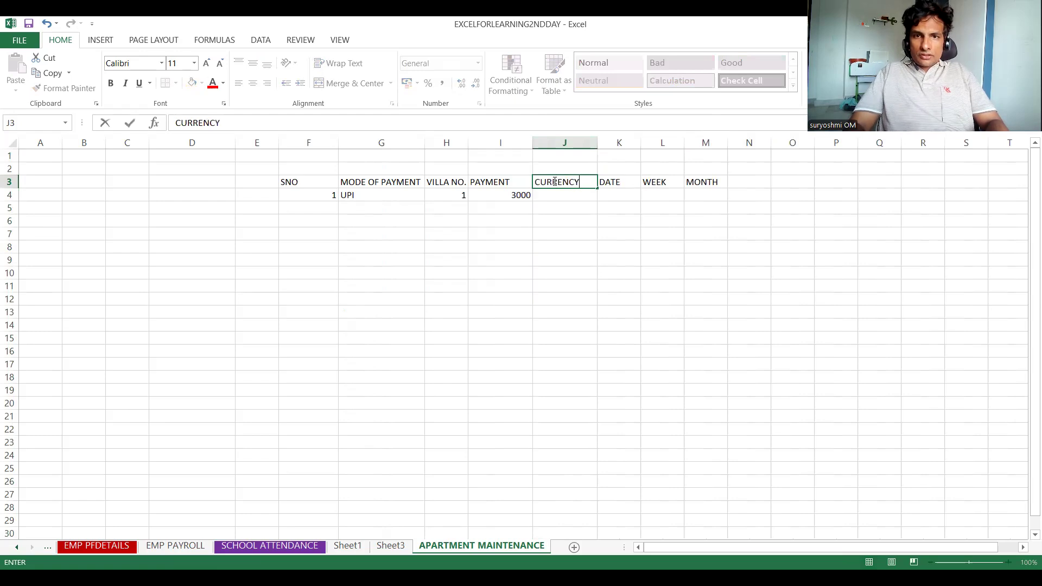
- Enter INR as the first record's currency in cell J4
click(551, 195)
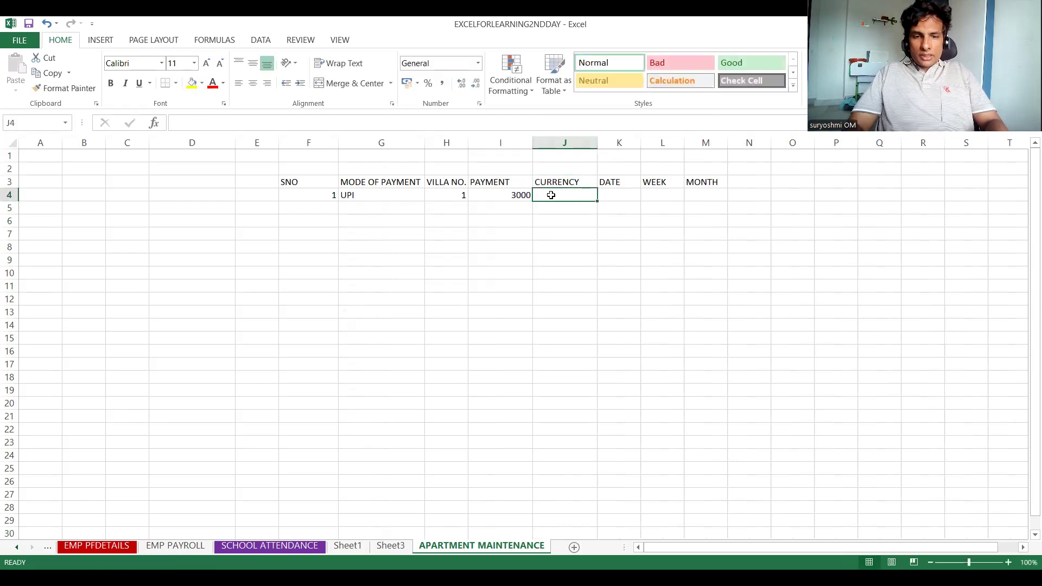
text(INR)
key(Tab)
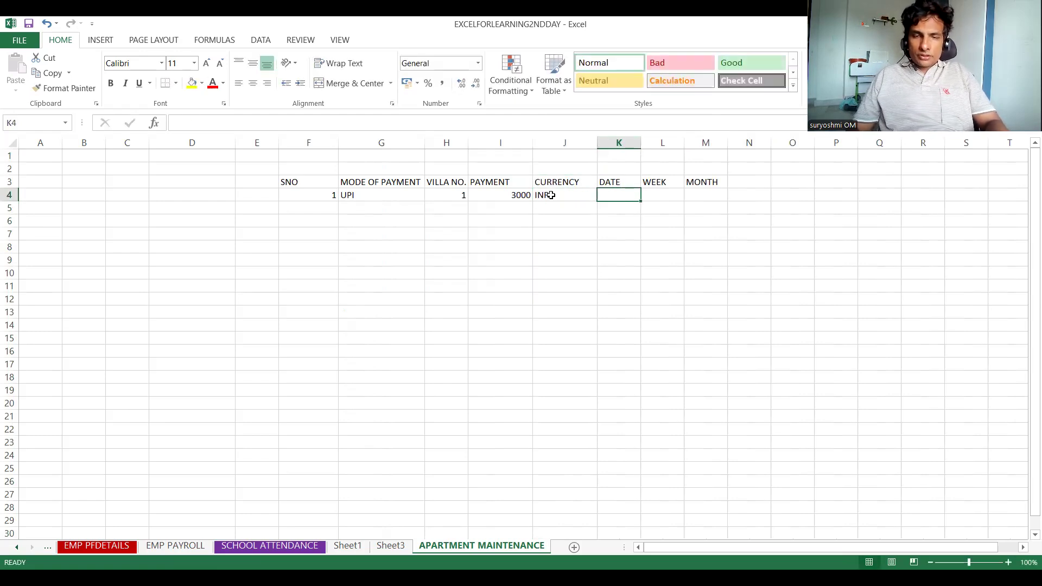
- Enter the date 01.01.2024 in cell K4 and autofit column K to its contents
text(0)
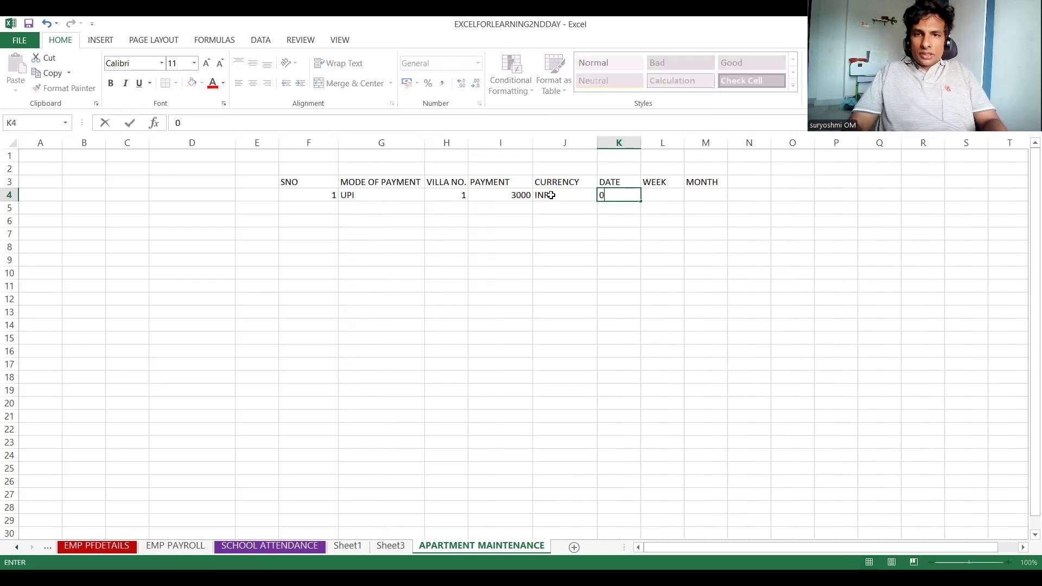
text(1.0)
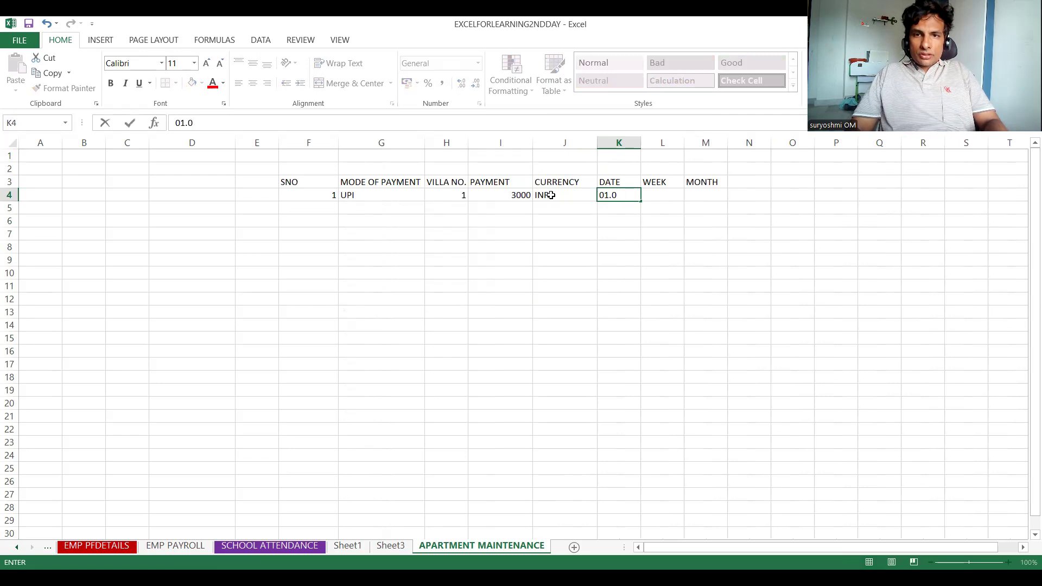
text(2)
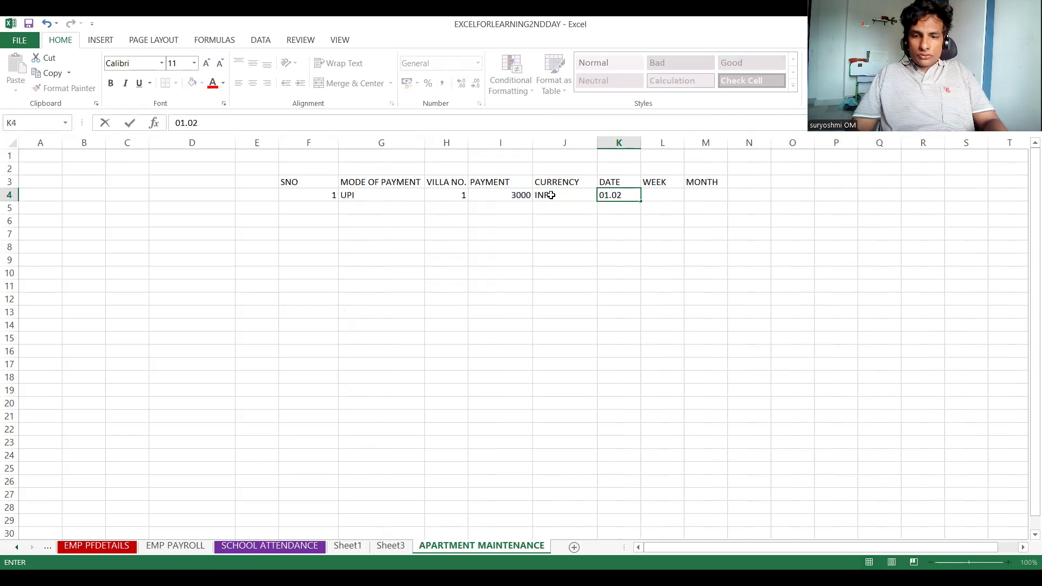
key(BackSpace)
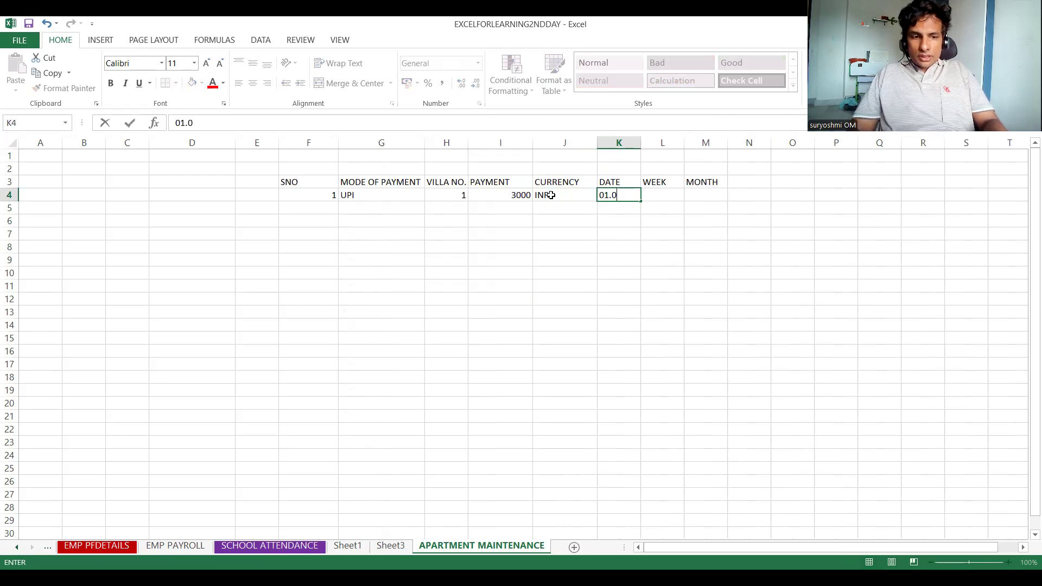
text(1.2024)
key(Tab)
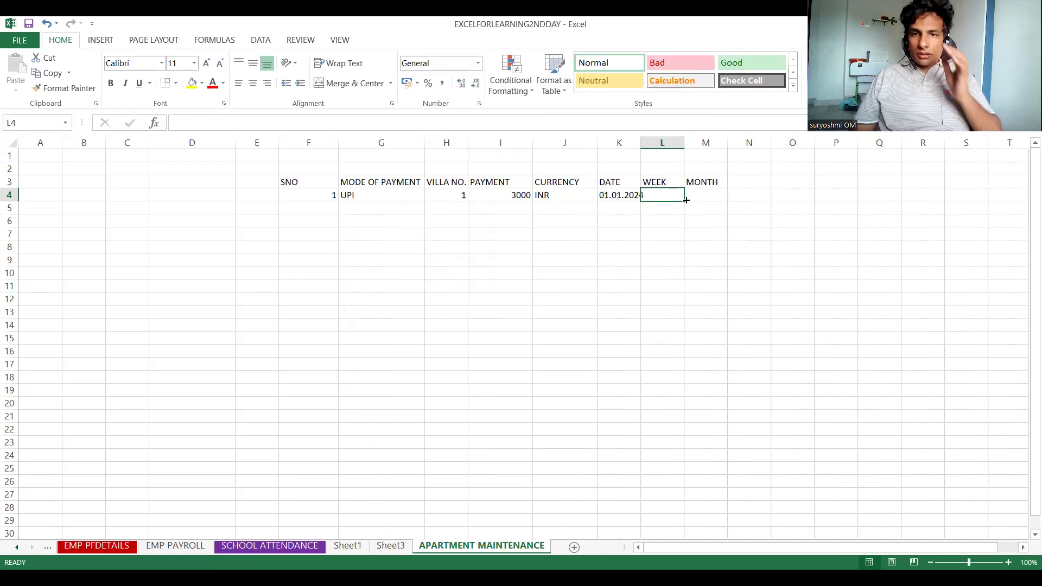
double_click(640, 145)
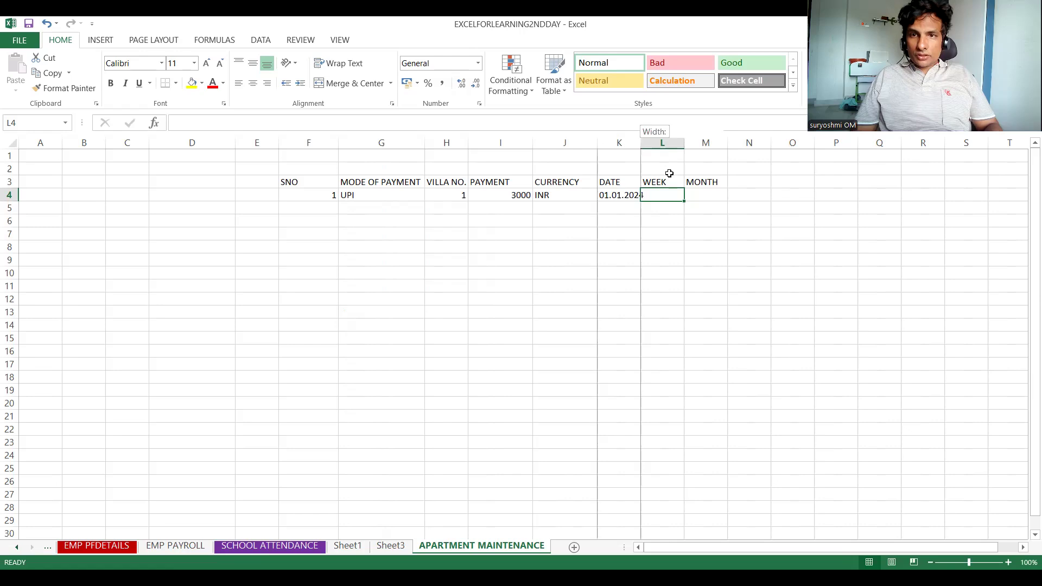
click(677, 183)
click(676, 196)
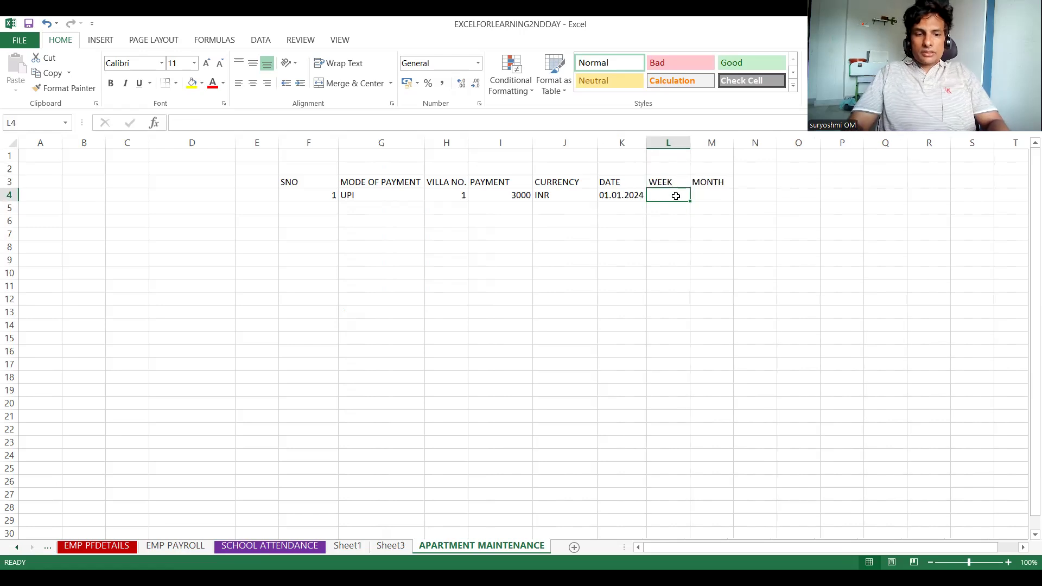
- Complete the first record with SUN as the week in cell L4 and JAN as the month in cell M4
text(SUN)
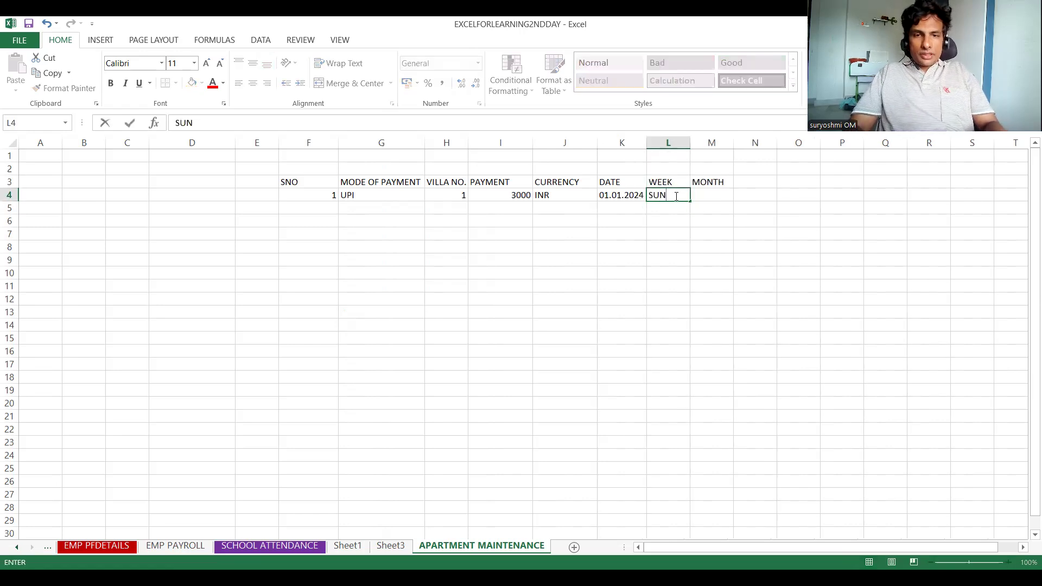
key(Tab)
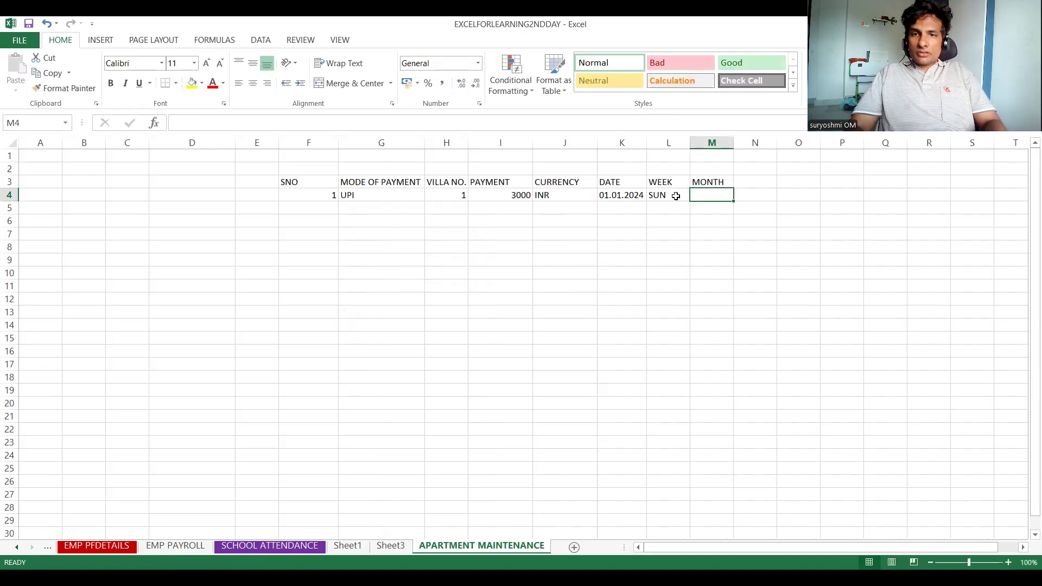
text(JAN)
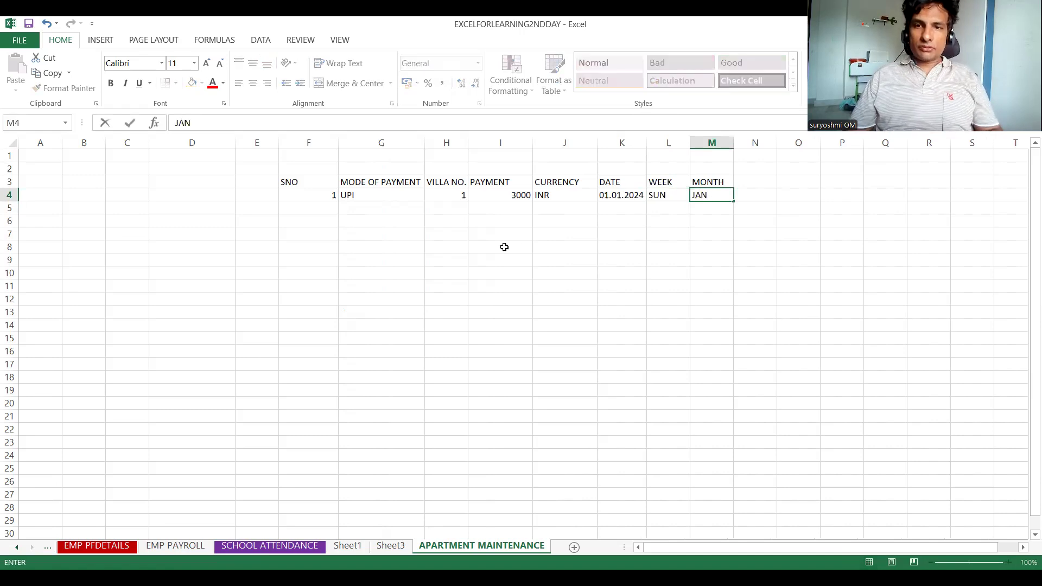
click(504, 247)
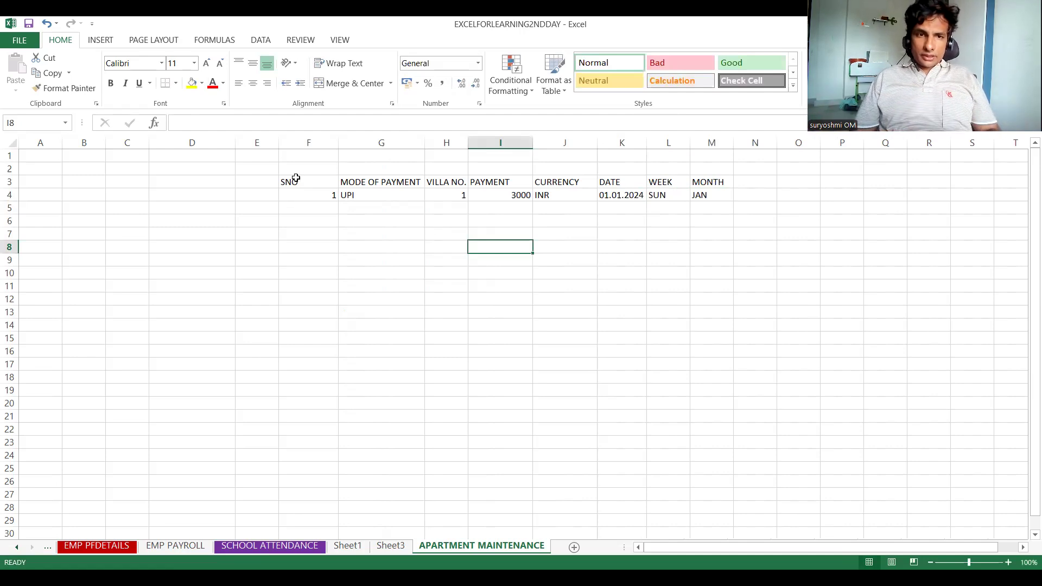
- Start the second record in row 5 with serial number 2, payment mode UPI and villa number 2
click(314, 204)
text(2)
key(Tab)
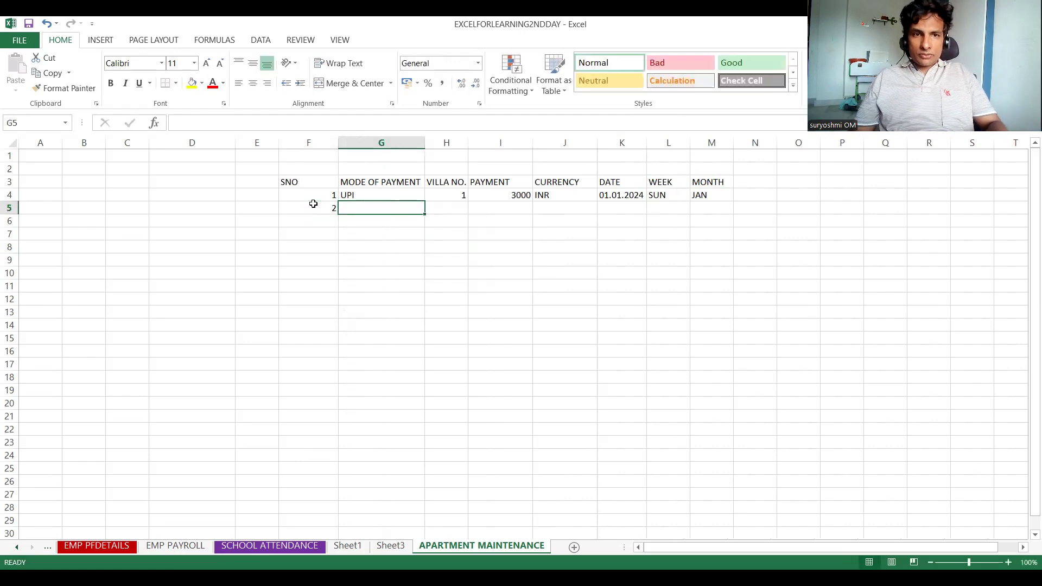
text(UPI)
key(Tab)
text(2)
key(Tab)
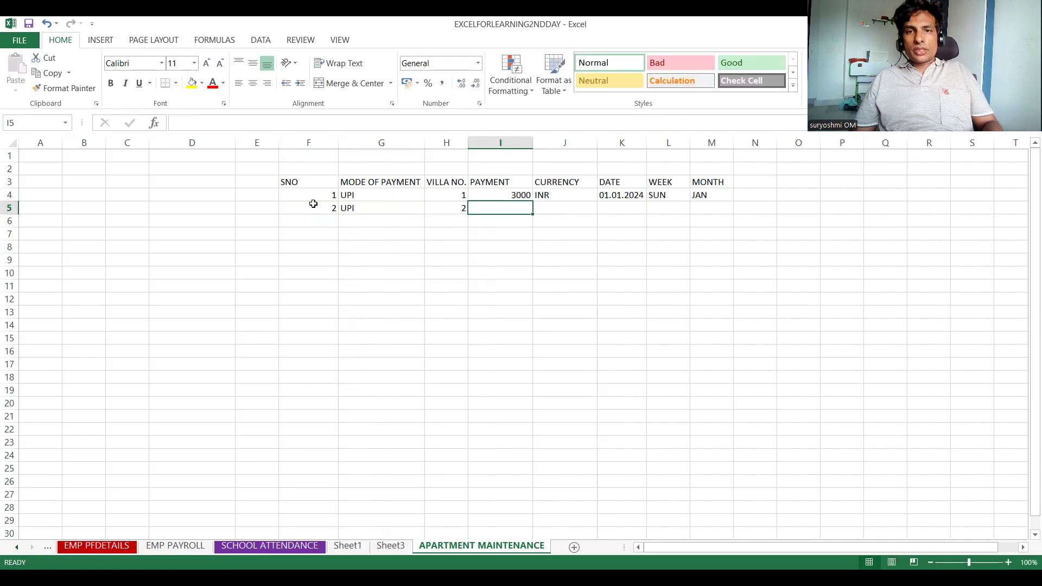
- Enter a payment of 3000 in cell I5 and the currency INR in cell J5
text(3)
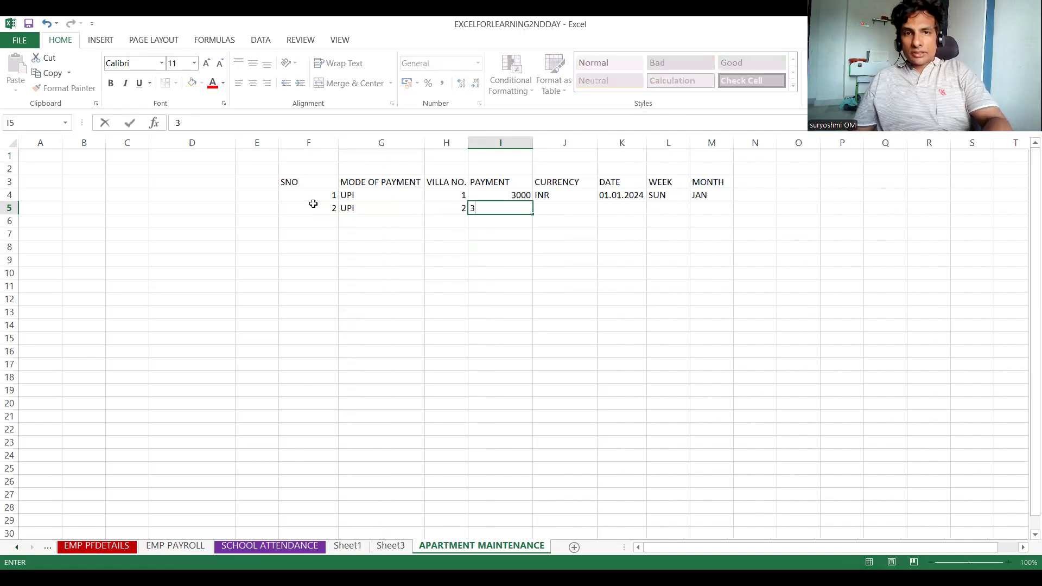
text(009)
key(BackSpace)
text(00)
key(Tab)
text(INR)
key(Tab)
- Enter the date 02.01.2024 for the second record in cell K5
key(Up)
key(Down)
text(0)
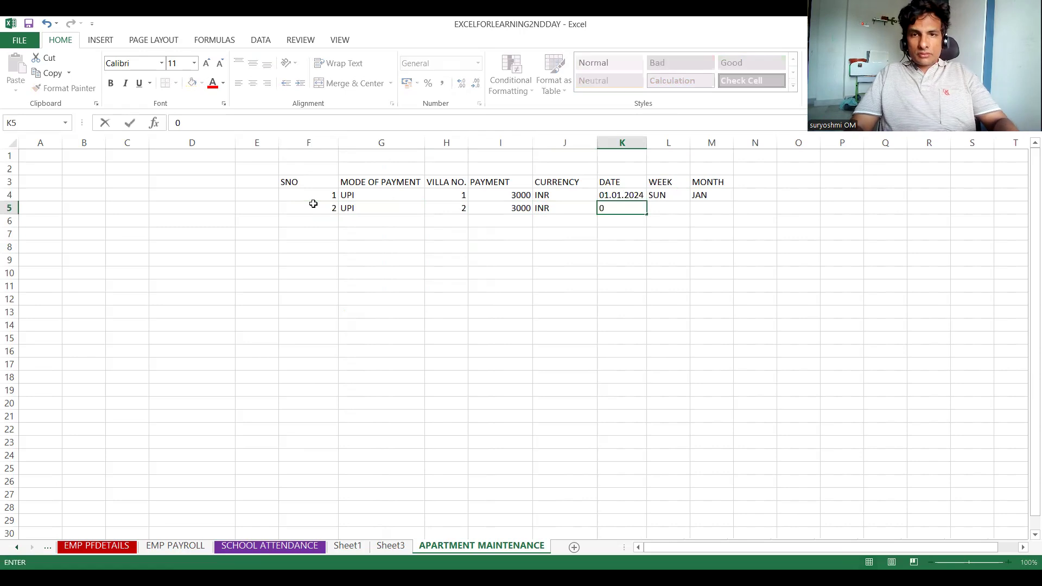
text(2.01.2024)
drag(547, 244, 617, 205)
click(615, 206)
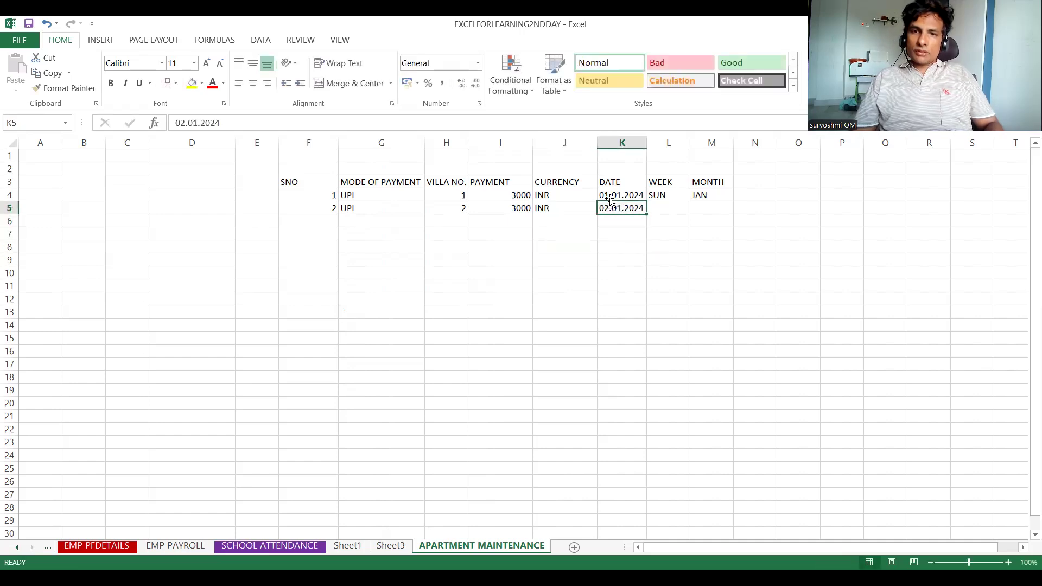
- Complete the second record with WED as the week in cell L5 and JAN as the month in cell M5
click(657, 207)
text(WE)
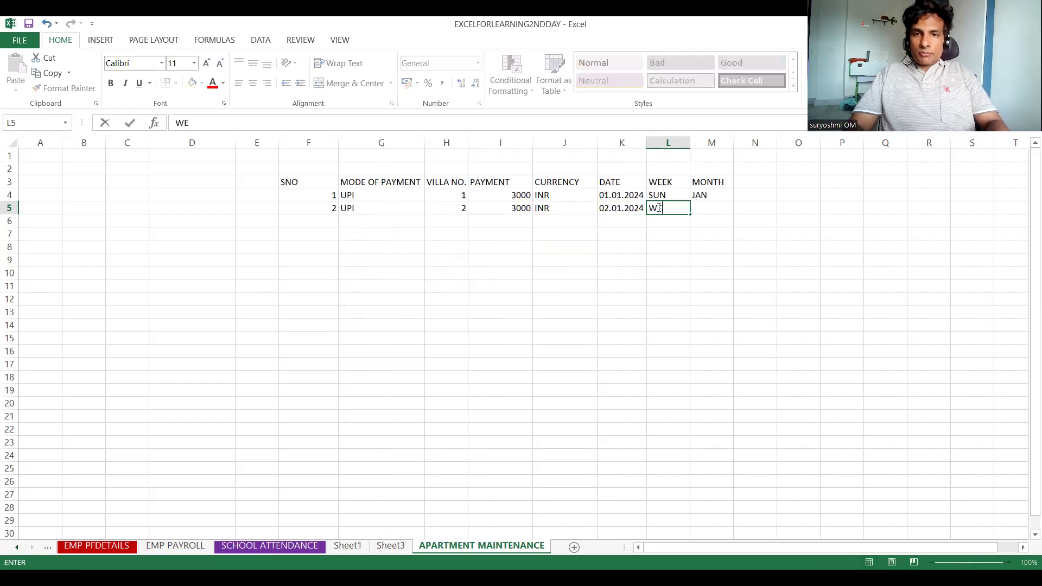
key(BackSpace)
key(BackSpace)
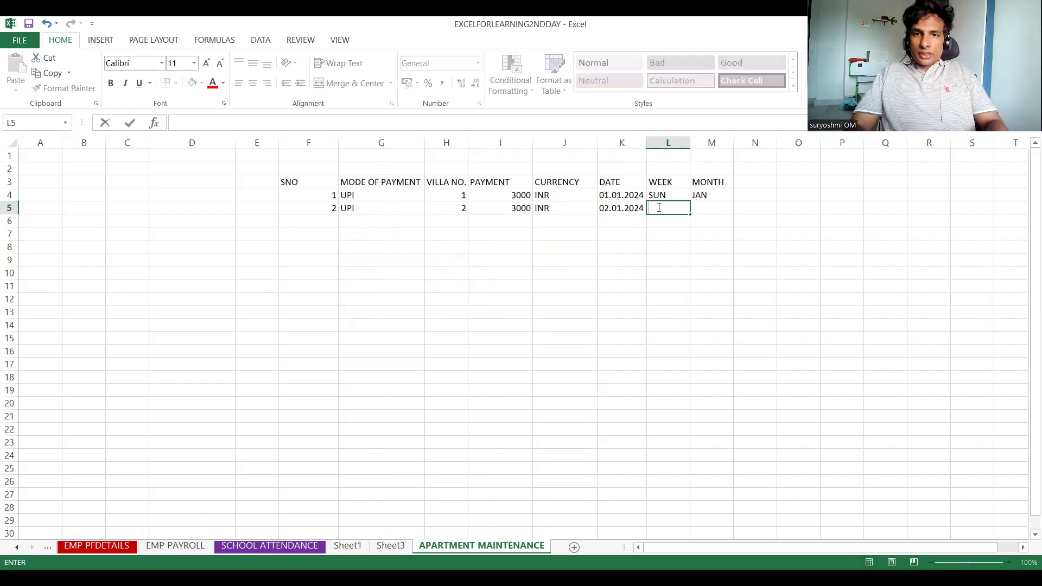
text(WED)
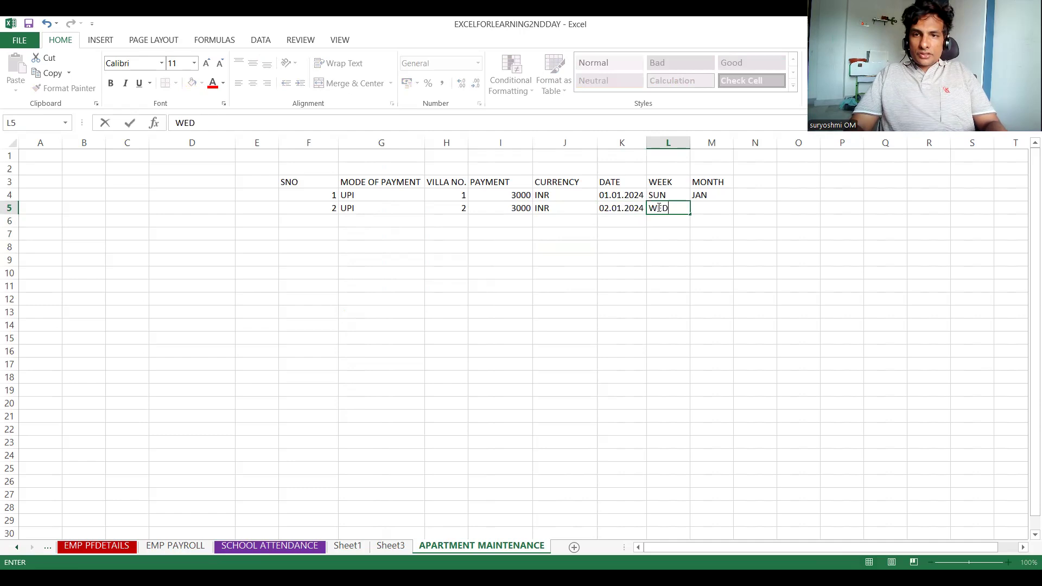
key(Tab)
text(J)
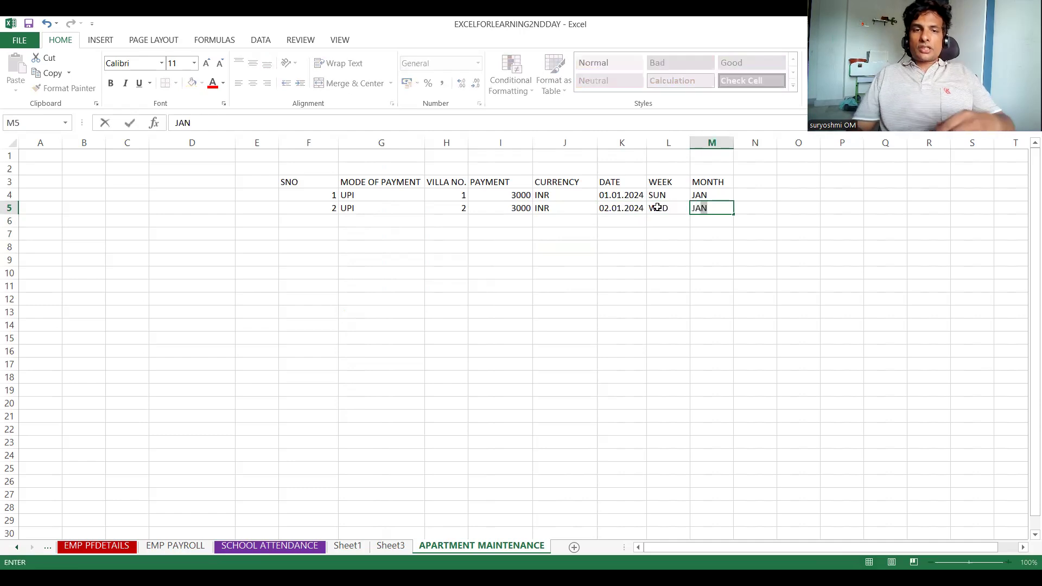
click(446, 273)
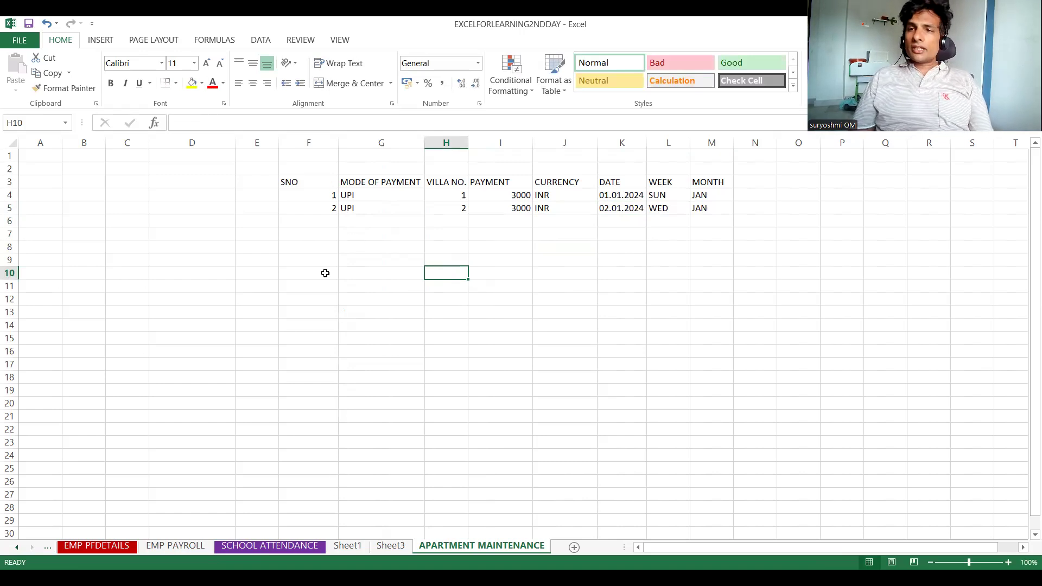
click(297, 192)
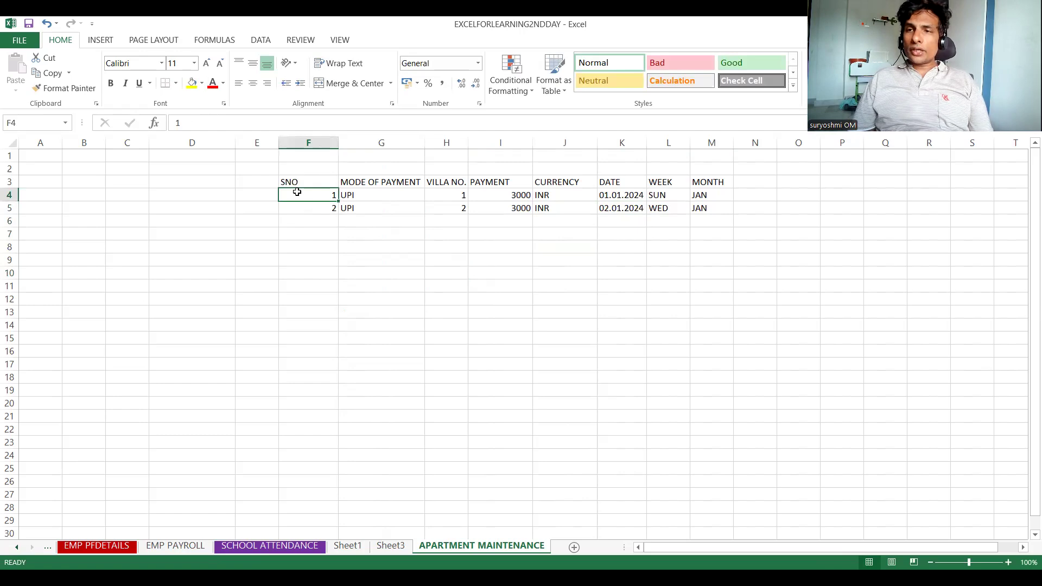
click(315, 223)
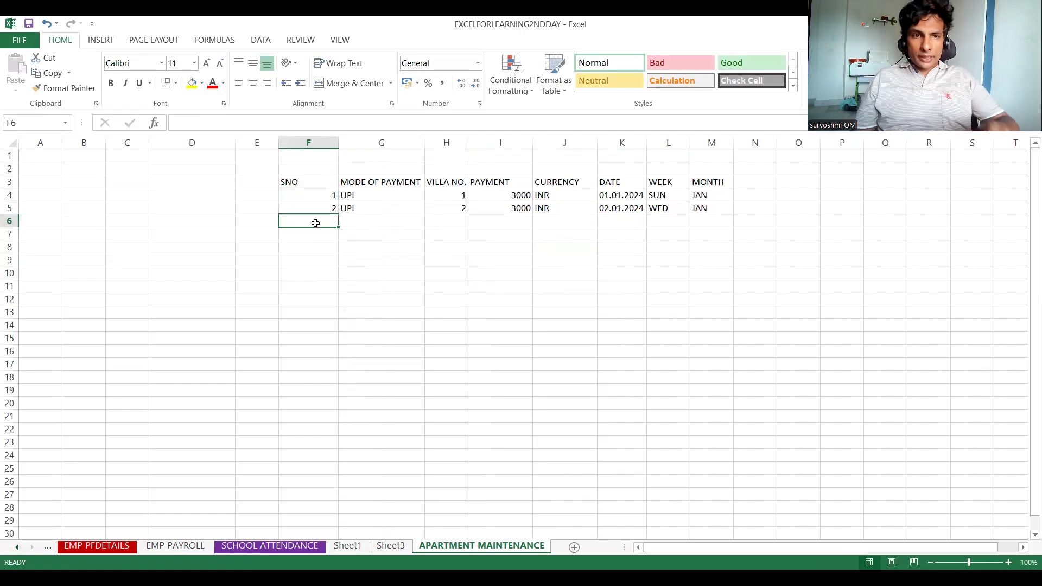
text(3)
key(Return)
text(4)
key(Return)
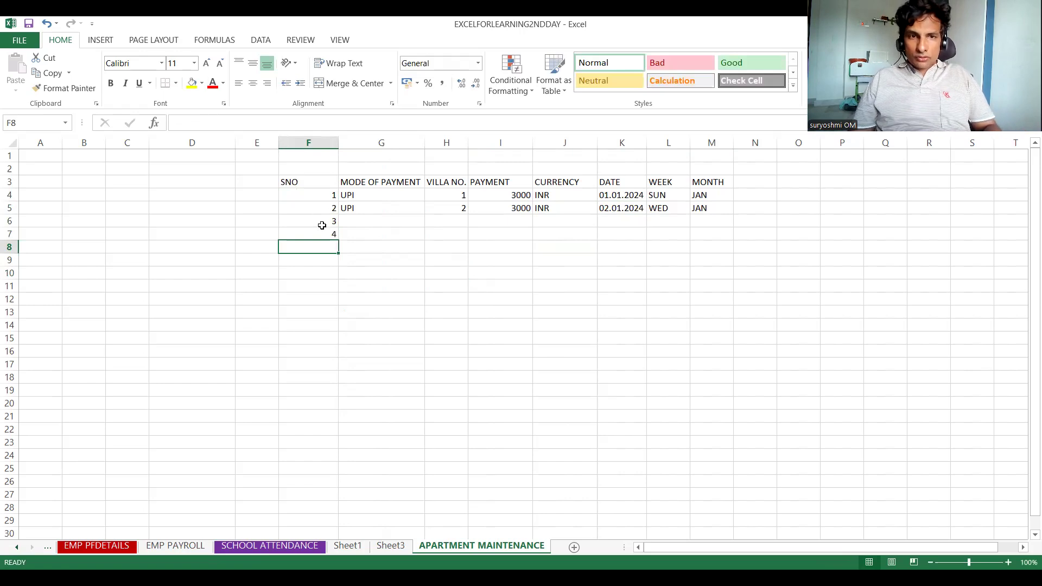
click(318, 222)
key(shift+Down)
key(Delete)
- Extend the serial number series from cells F4:F5 down column F to 100 in row 103
click(317, 194)
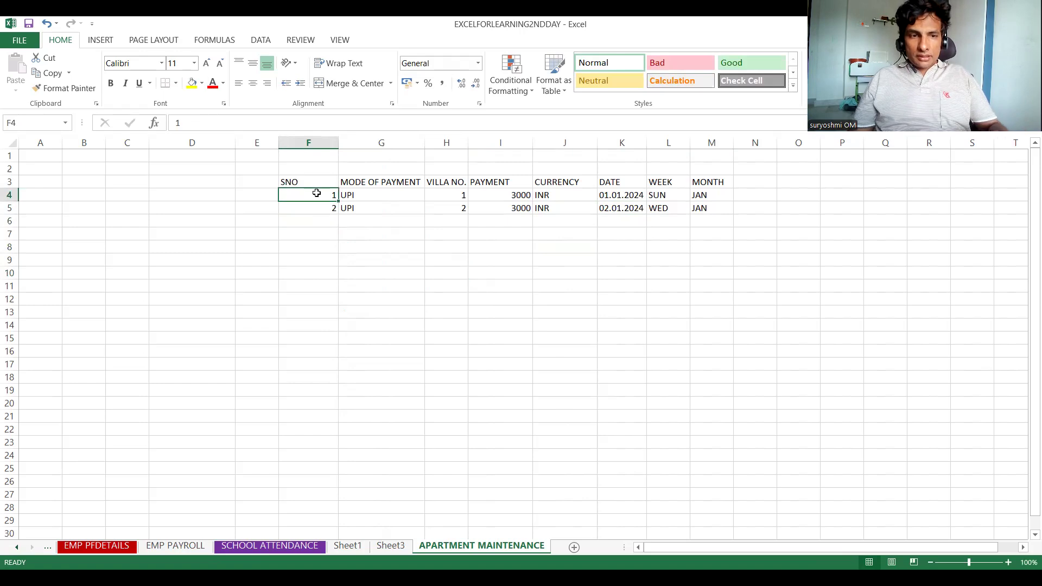
key(shift+Down)
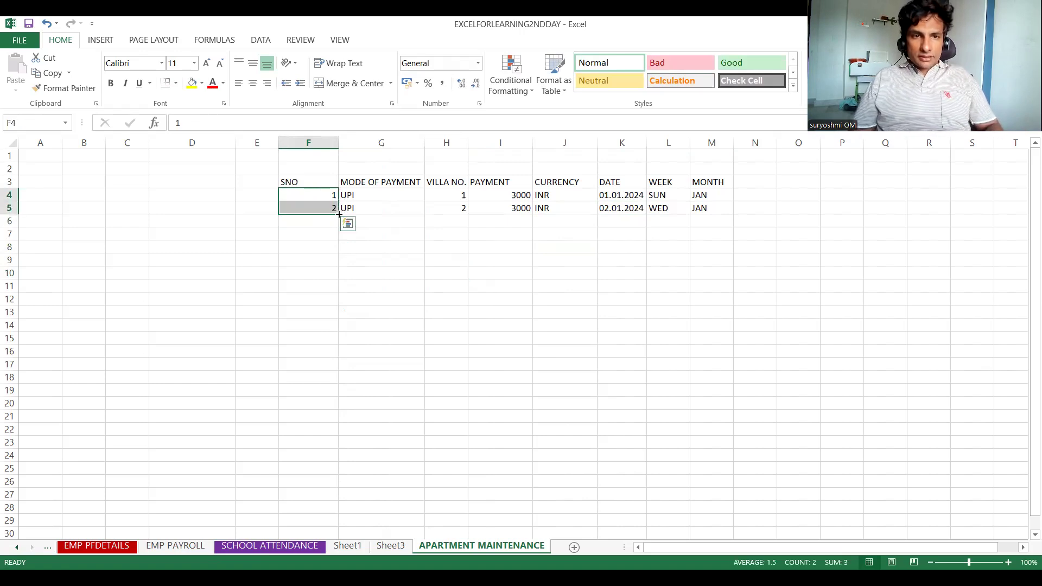
drag(338, 214, 337, 214)
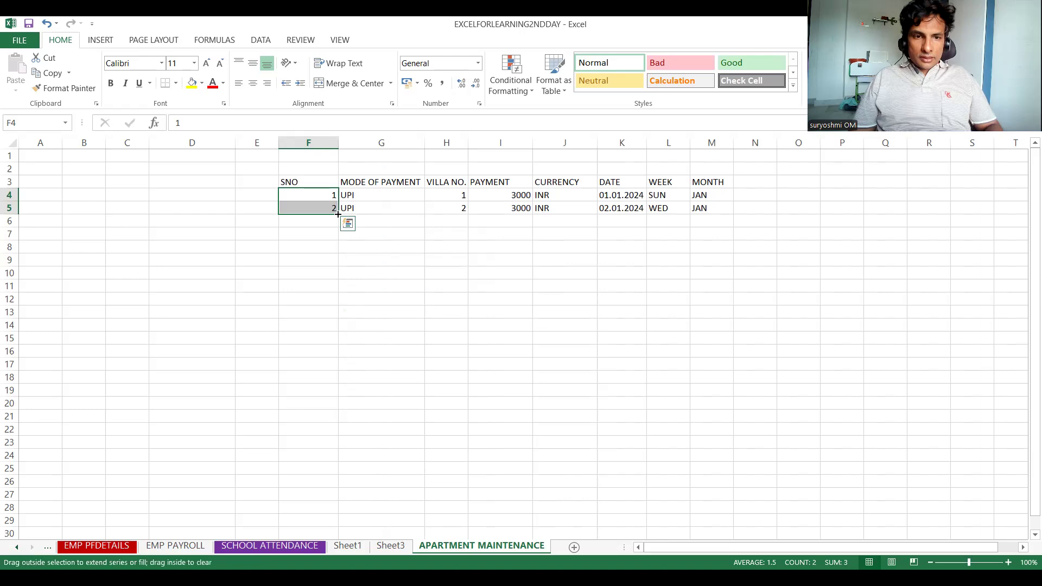
drag(339, 312, 324, 434)
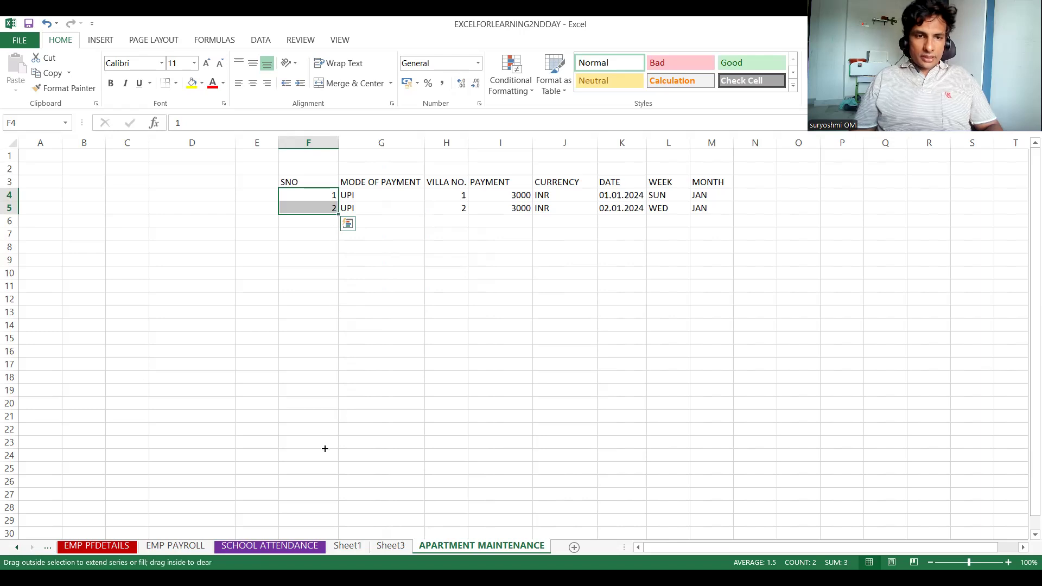
drag(321, 561, 319, 368)
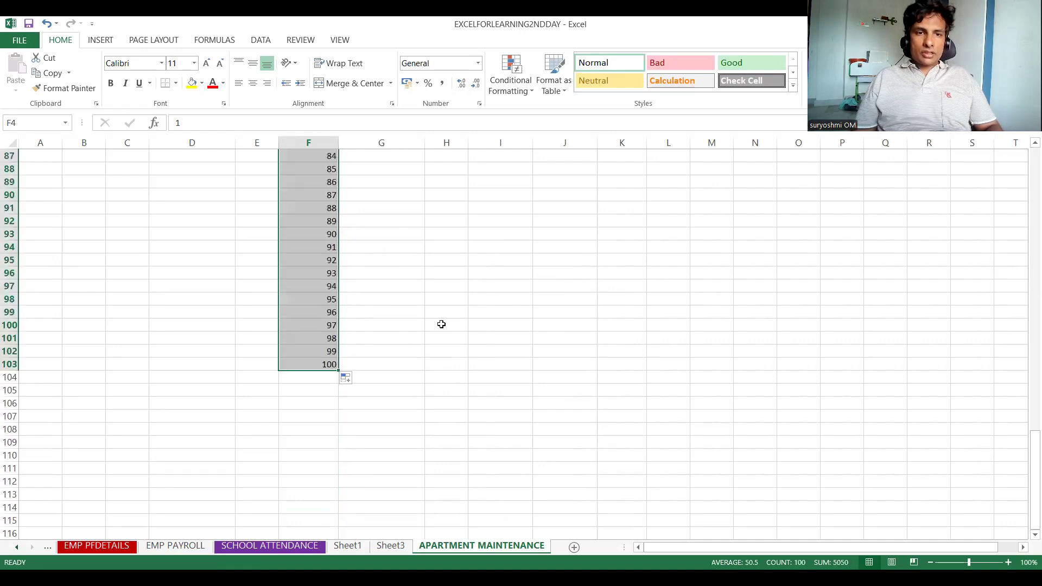
- Fill the payment mode UPI from cell G5 down column G alongside all the serial numbers
key(ctrl+Up)
key(ctrl+Up)
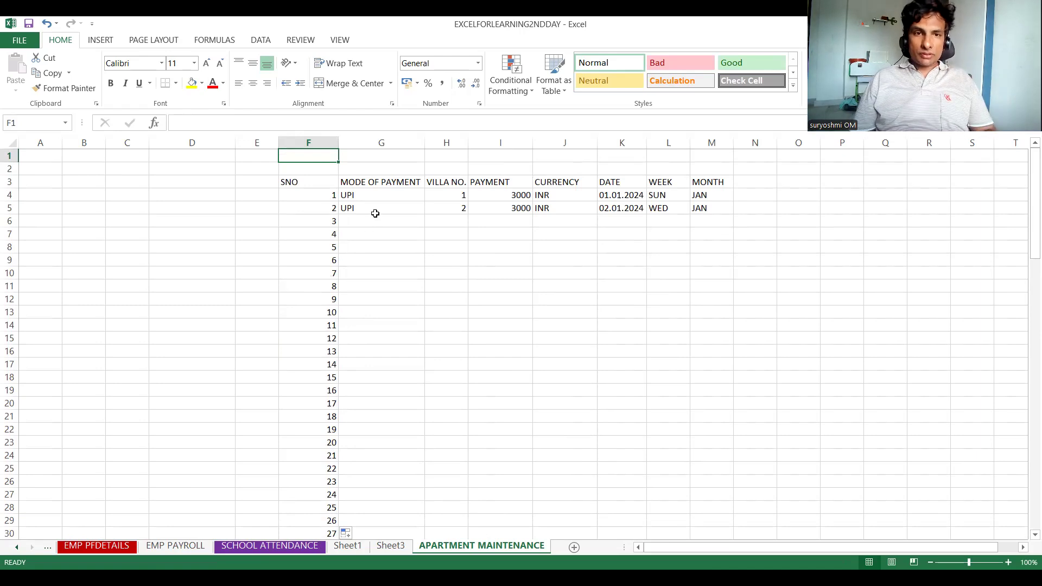
click(366, 199)
click(411, 210)
mouse_move(411, 210)
mouse_down()
mouse_move(426, 213)
mouse_move(412, 210)
mouse_up()
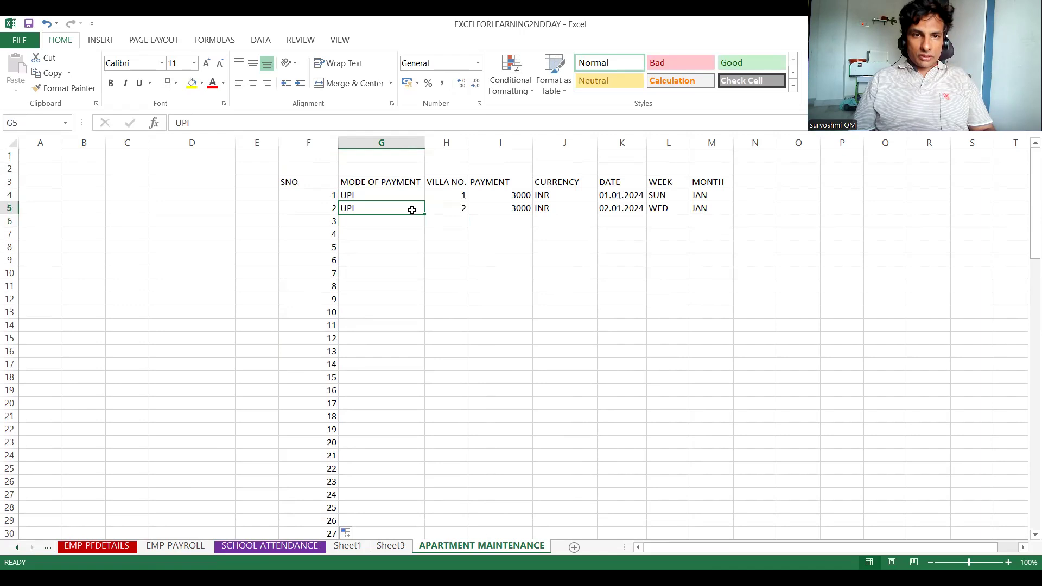
double_click(424, 213)
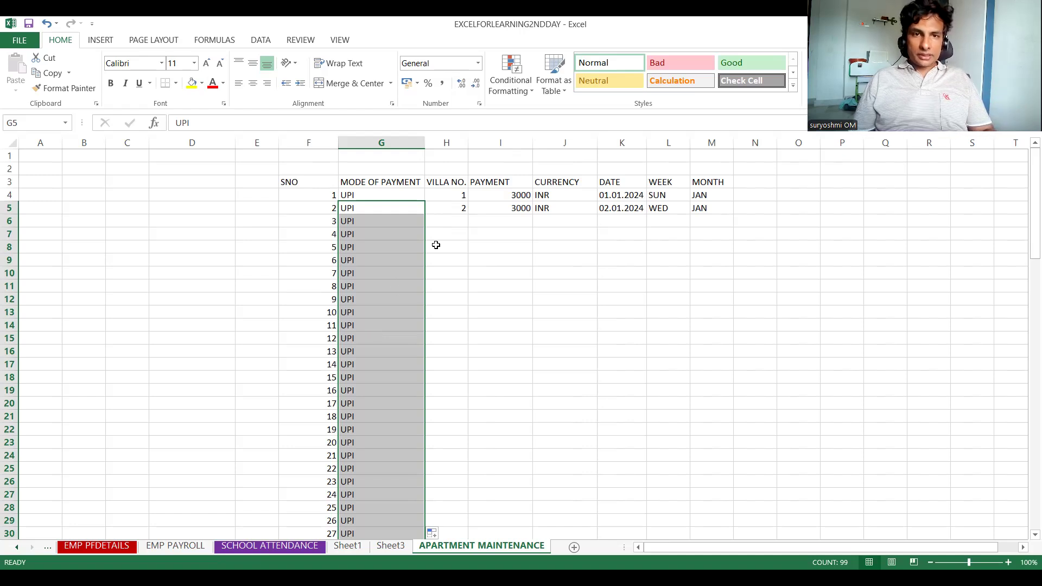
- Change the villa numbers to D01 in cell H4 and D02 in cell H5
click(442, 198)
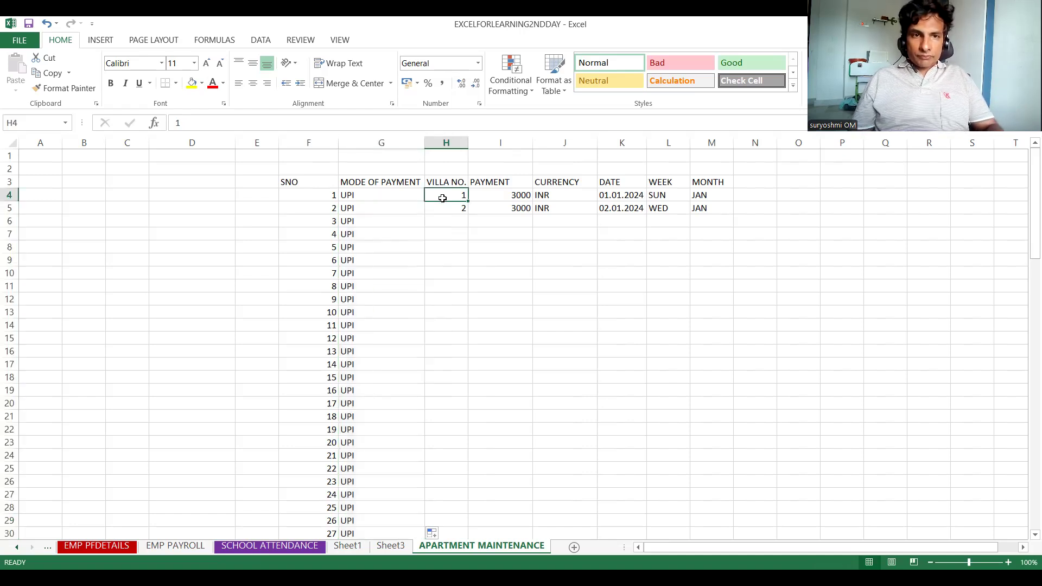
key(shift+Down)
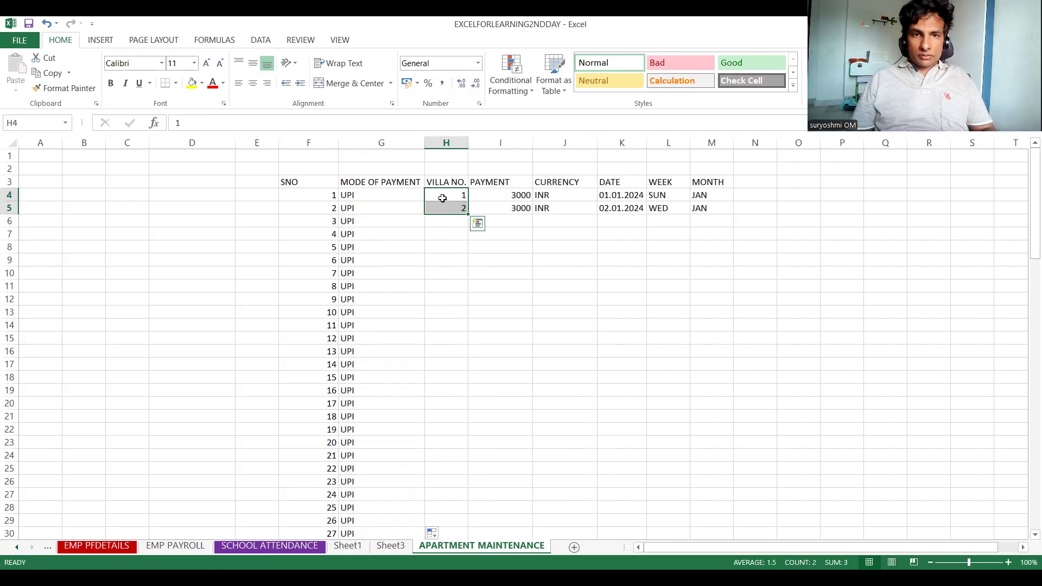
click(443, 198)
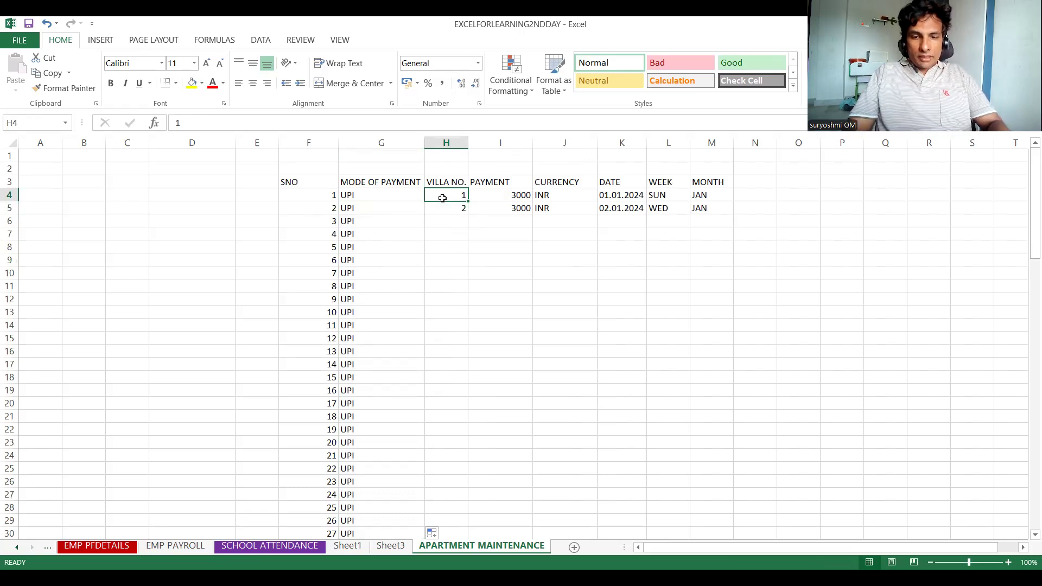
text(A)
text(D)
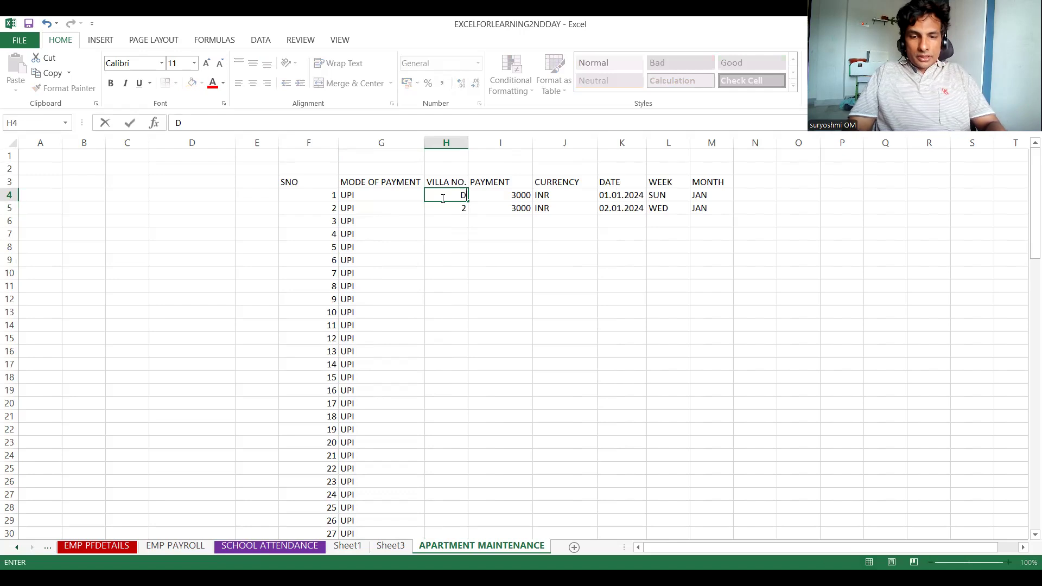
text(01)
key(Return)
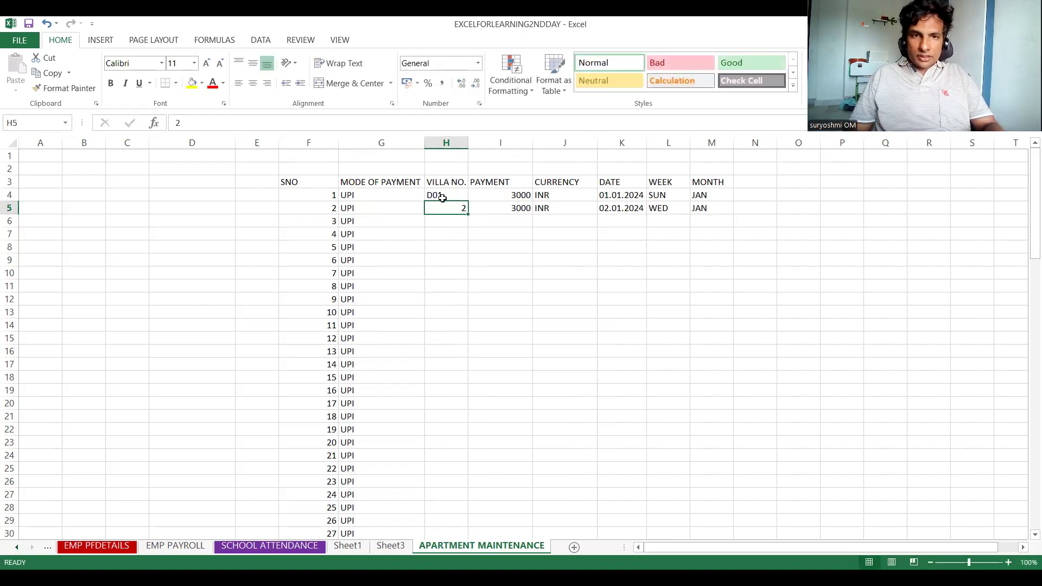
text(D02)
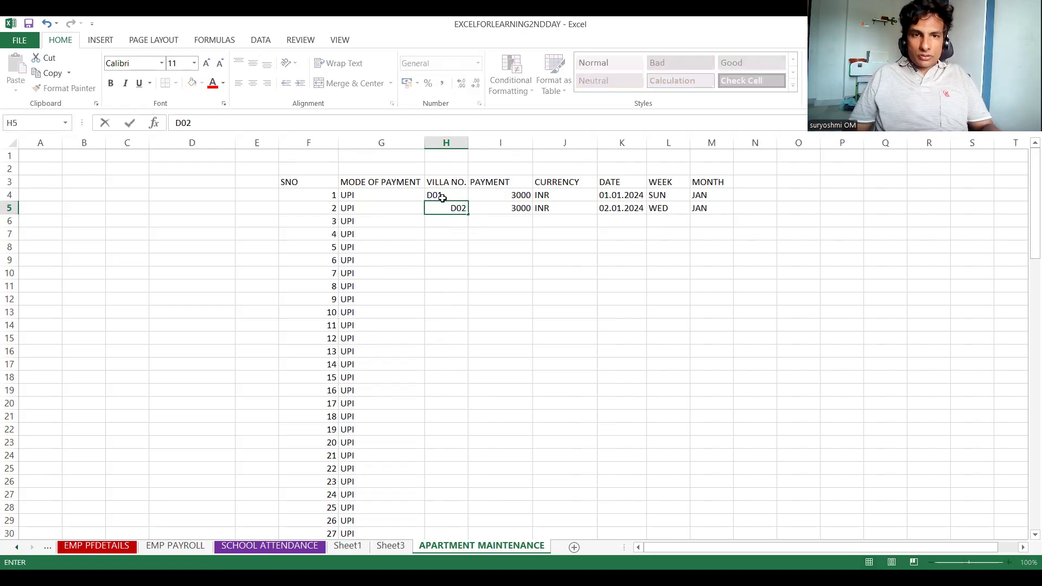
key(Up)
key(Down)
- Extend the villa number series from cells H4:H5 down column H alongside all the serial numbers
drag(443, 198, 442, 211)
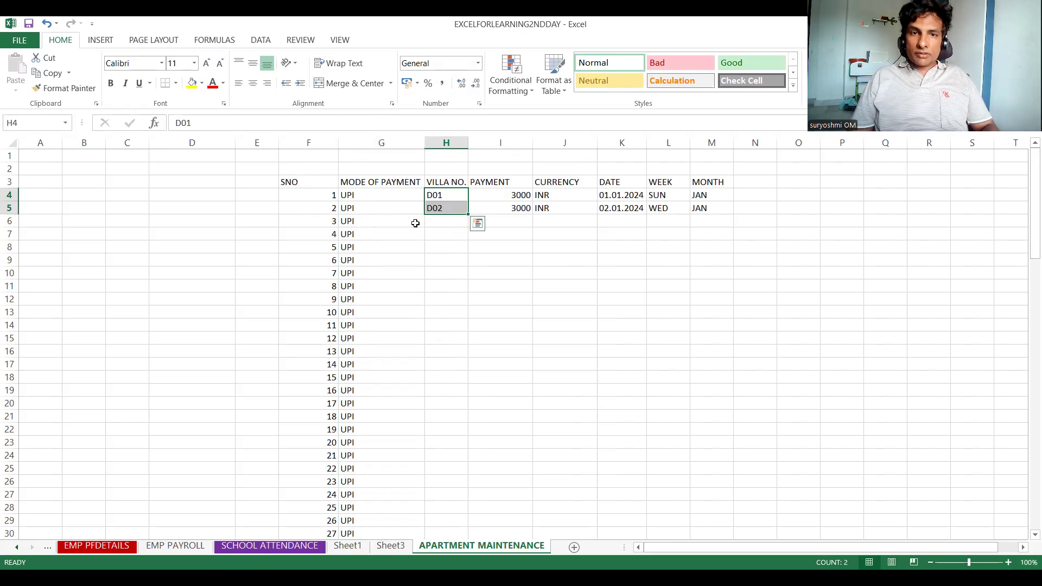
drag(468, 214, 462, 352)
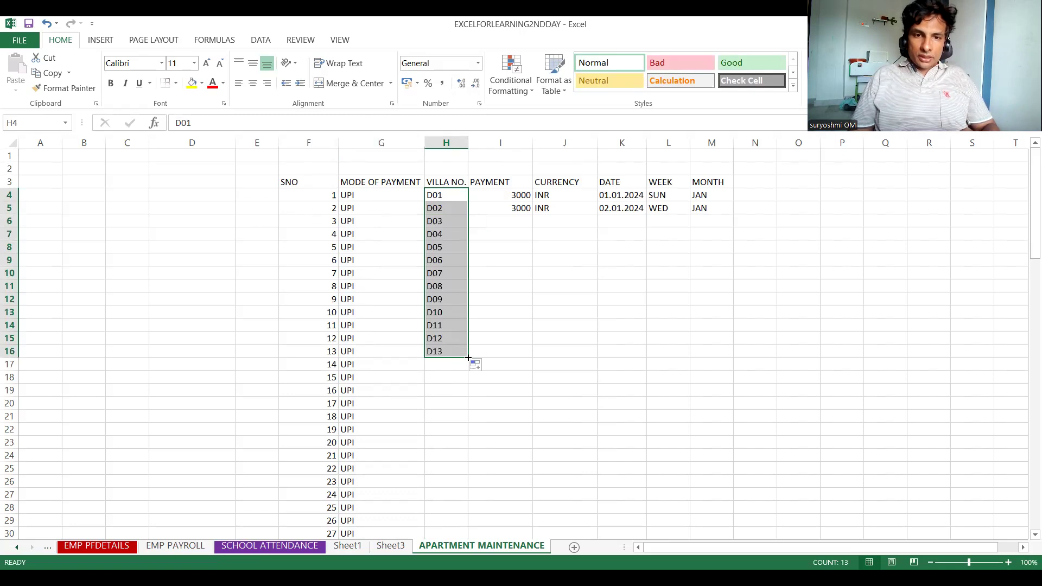
double_click(468, 358)
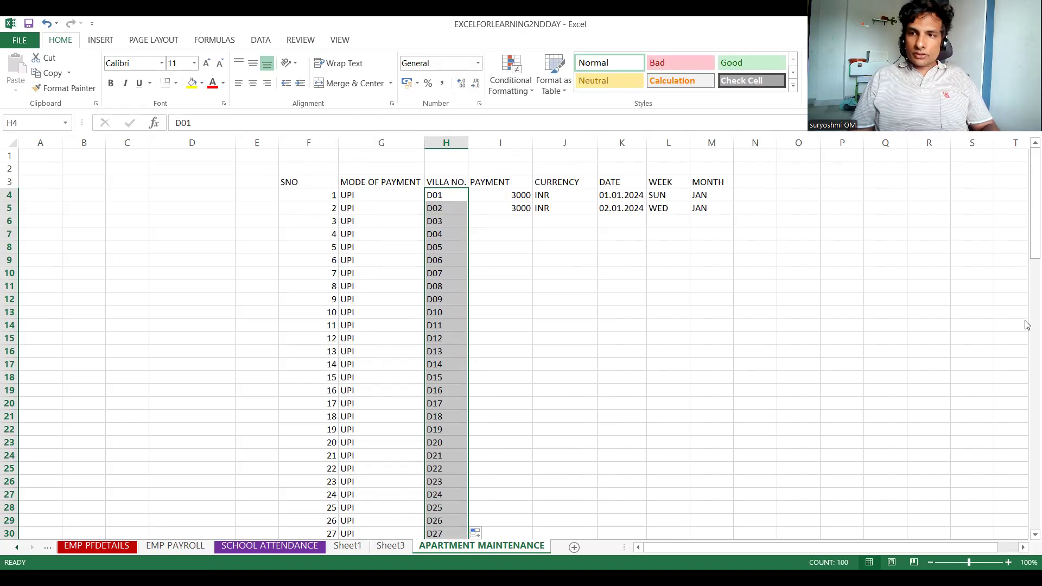
drag(1027, 255, 1027, 171)
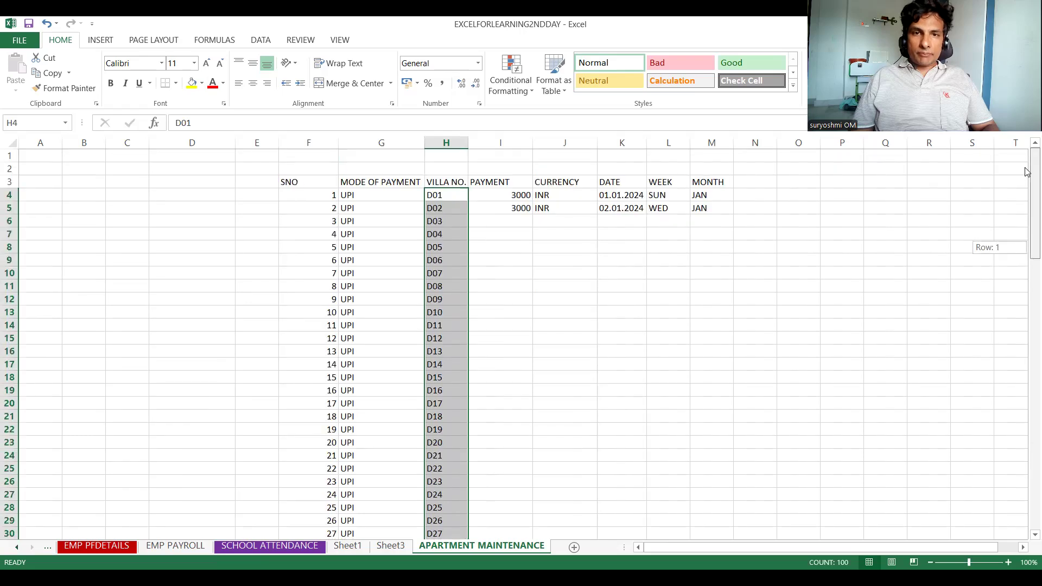
- Fill the payment 3000 and currency INR from cells I4:J5 down columns I and J alongside all the serial numbers
click(502, 196)
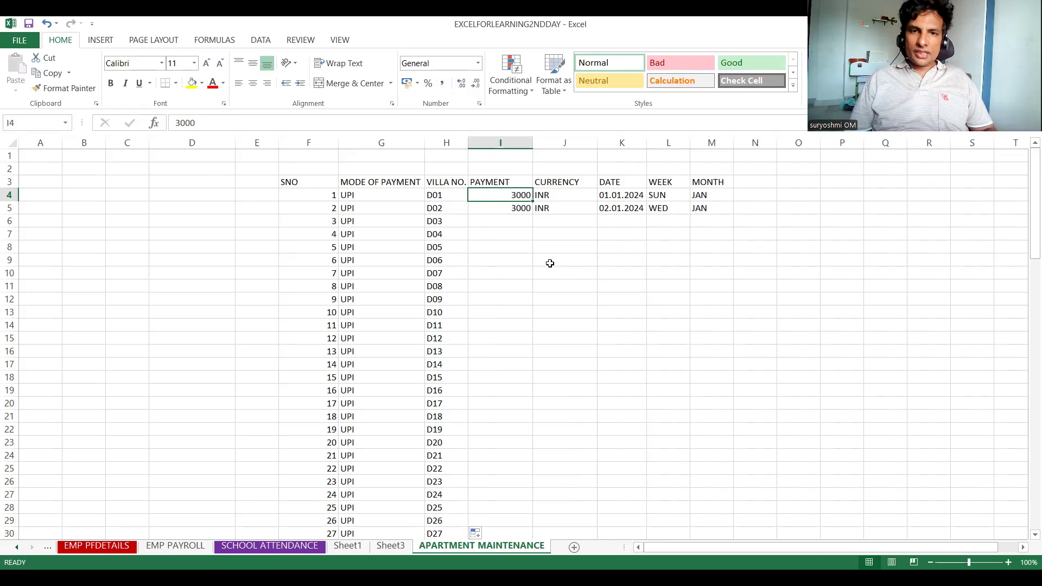
click(497, 233)
key(Up)
key(Up)
key(Up)
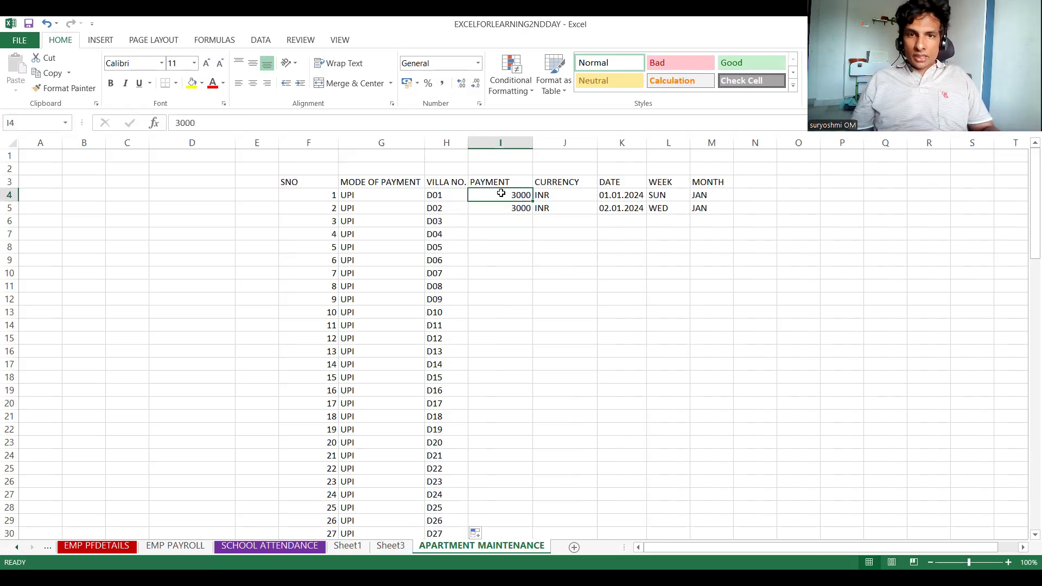
drag(501, 194, 570, 209)
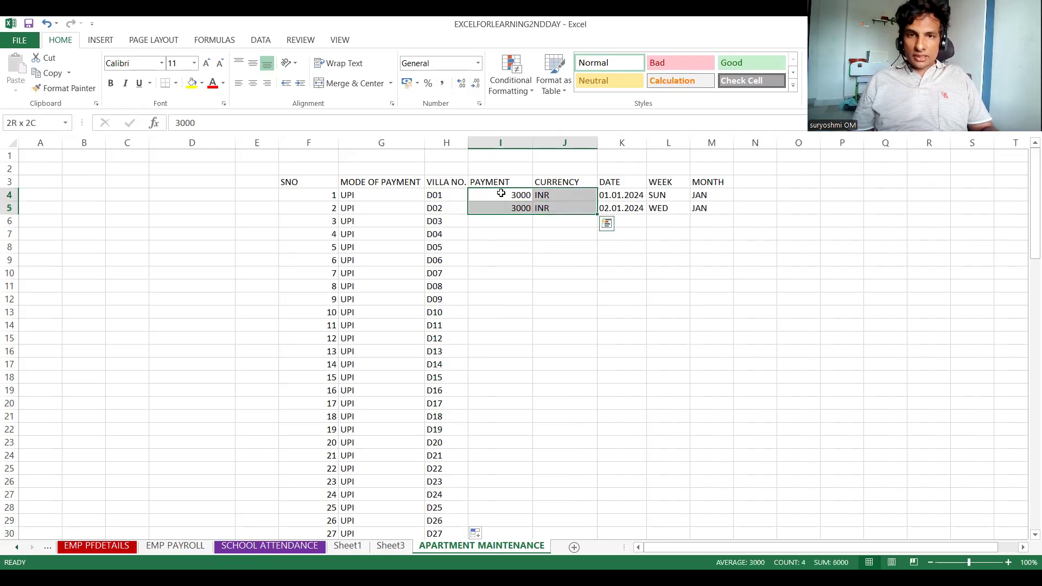
double_click(597, 214)
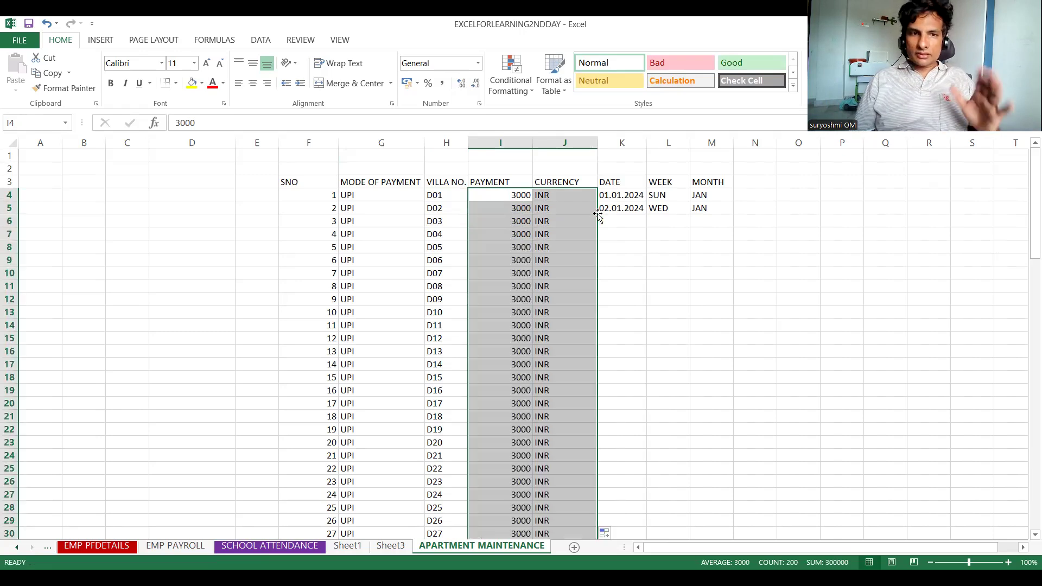
click(500, 217)
click(497, 199)
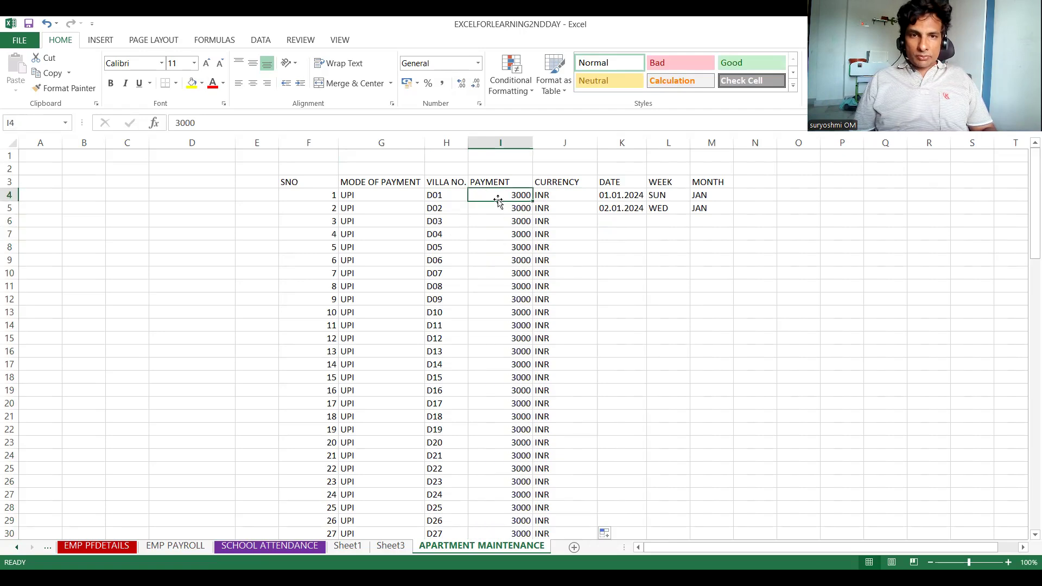
- Refill the villa number series down column H using only cell H4 as the starting value
drag(434, 207, 432, 194)
click(433, 194)
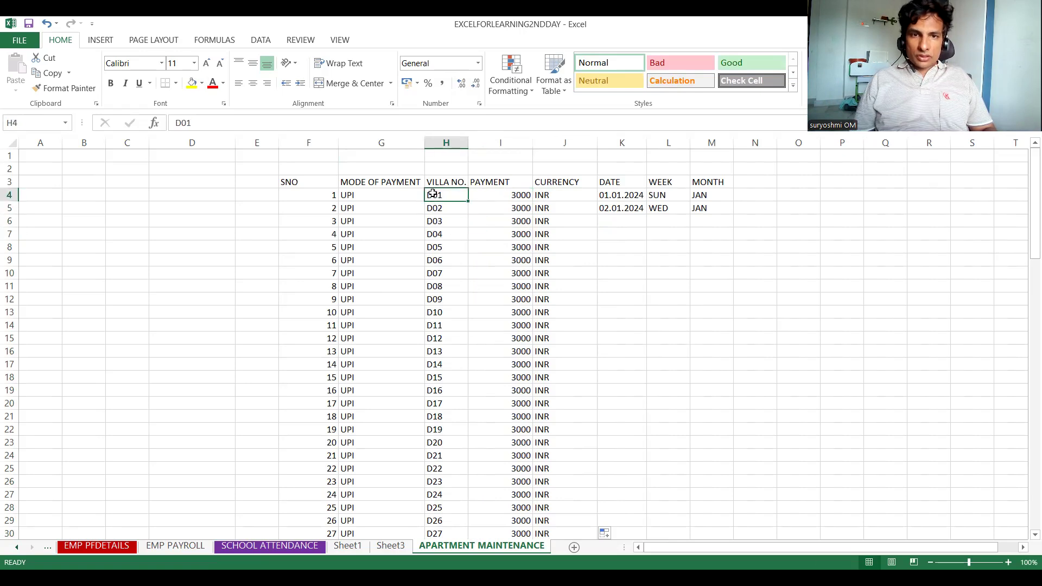
double_click(468, 199)
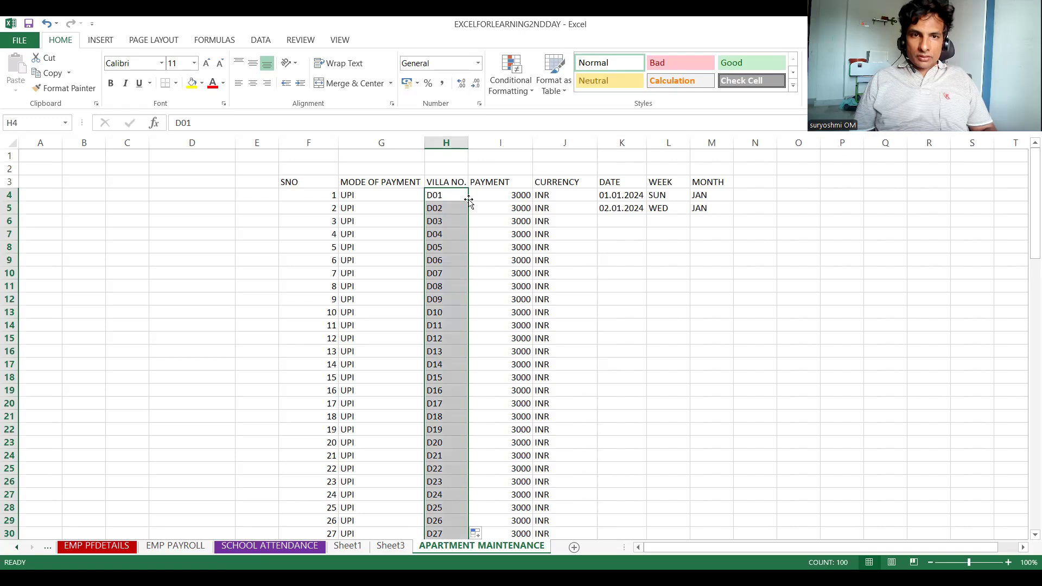
click(440, 198)
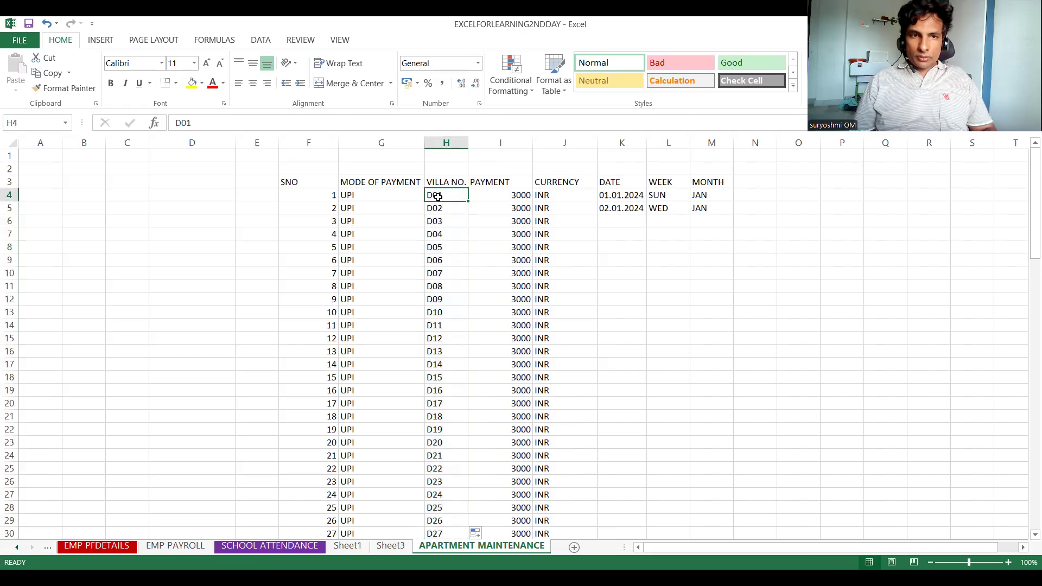
- Enter D01 in cell C4 and extend it as a series down column C to row 28
click(119, 190)
text(D01)
key(Return)
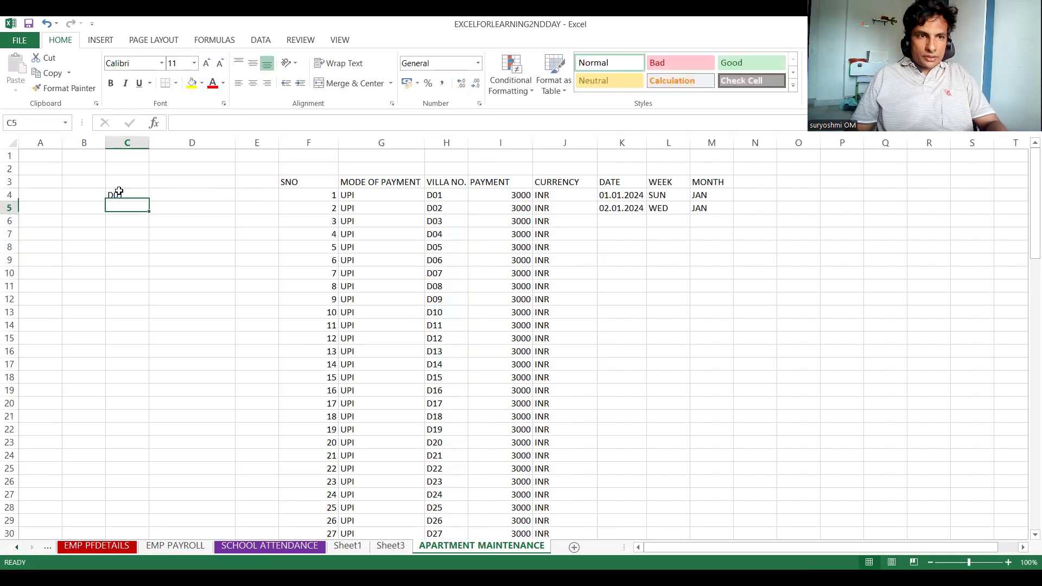
click(143, 198)
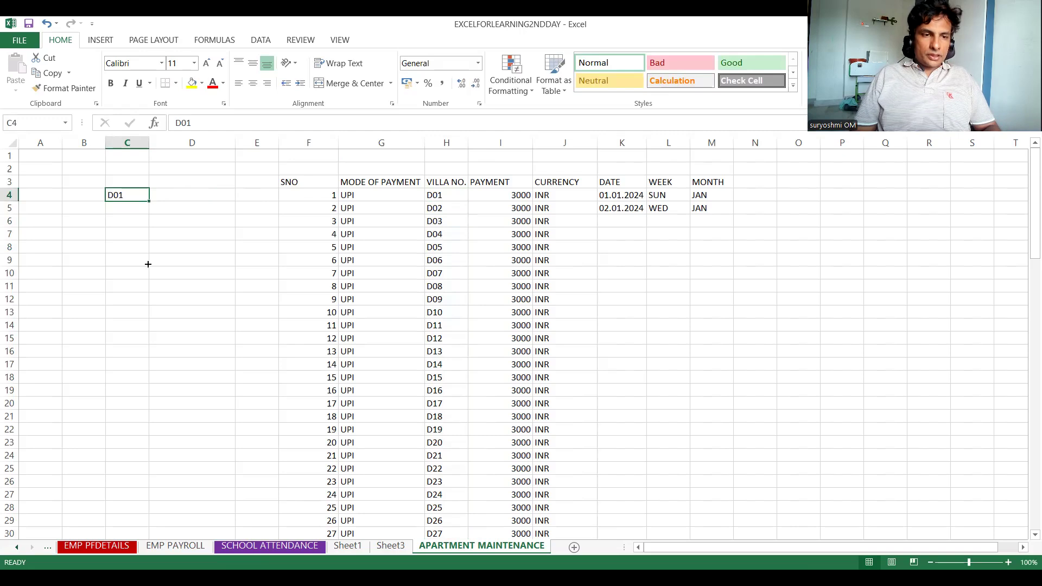
drag(149, 201, 147, 515)
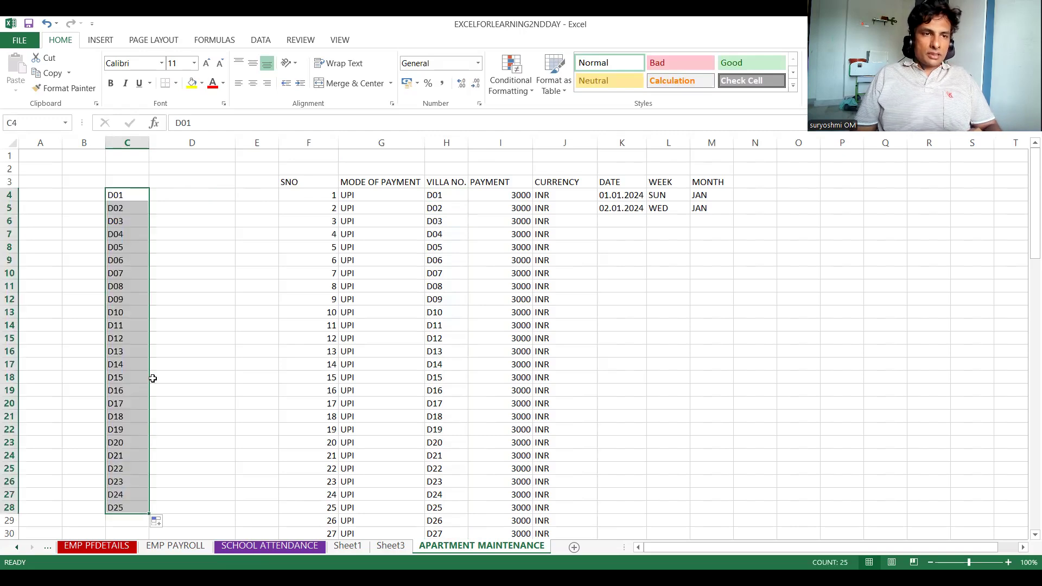
- Change cell C5 to D01 and fill the pair C4:C5 down column C to row 28 as a constant text
click(138, 231)
click(127, 209)
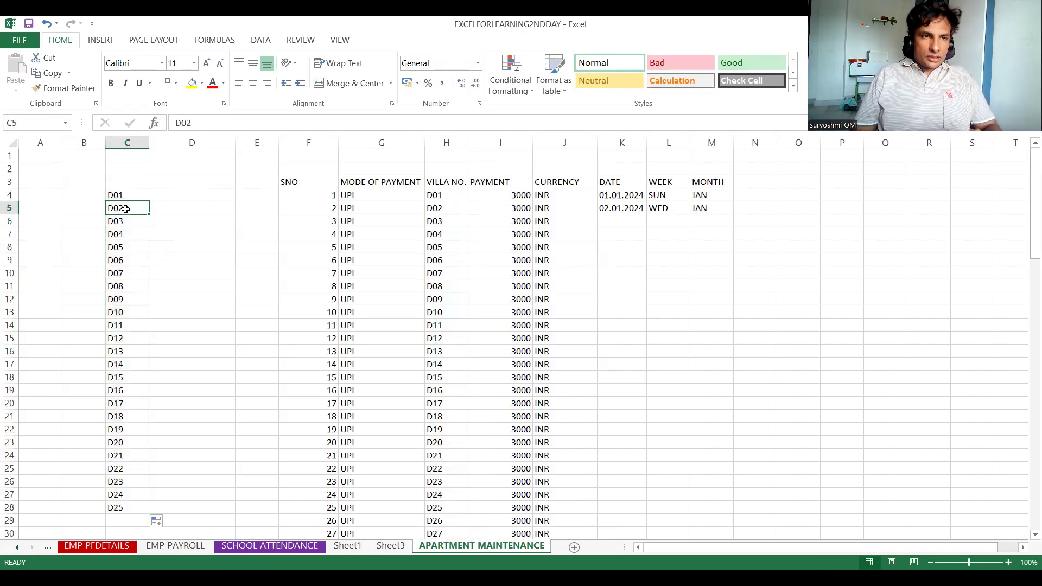
text(D01)
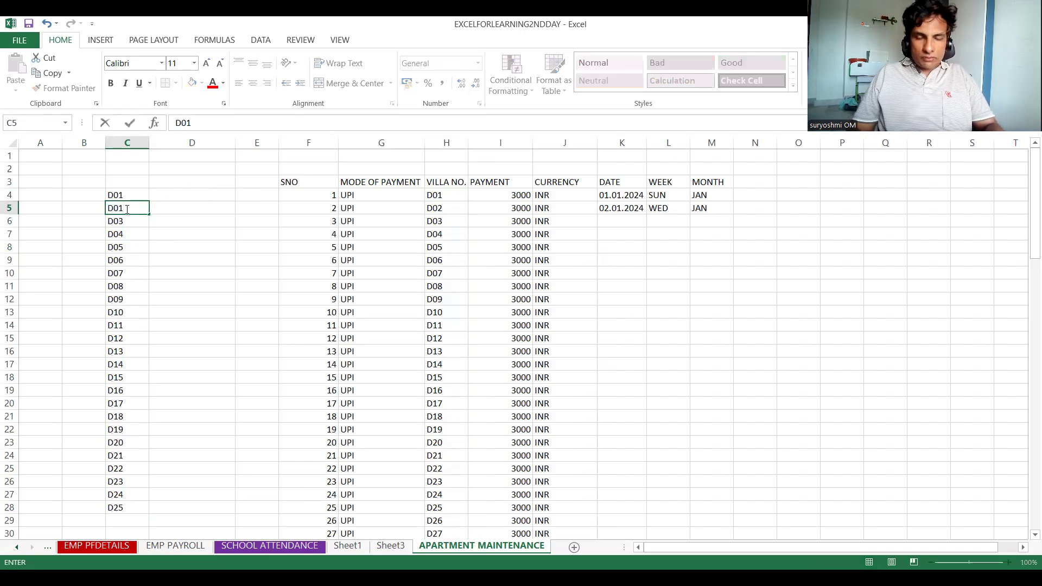
drag(125, 196, 125, 209)
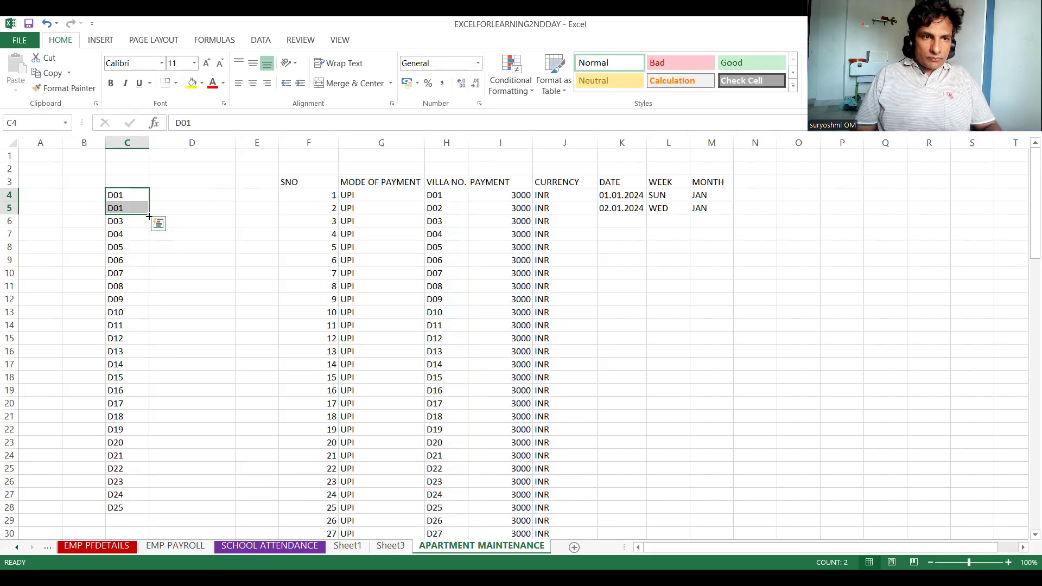
drag(149, 215, 149, 214)
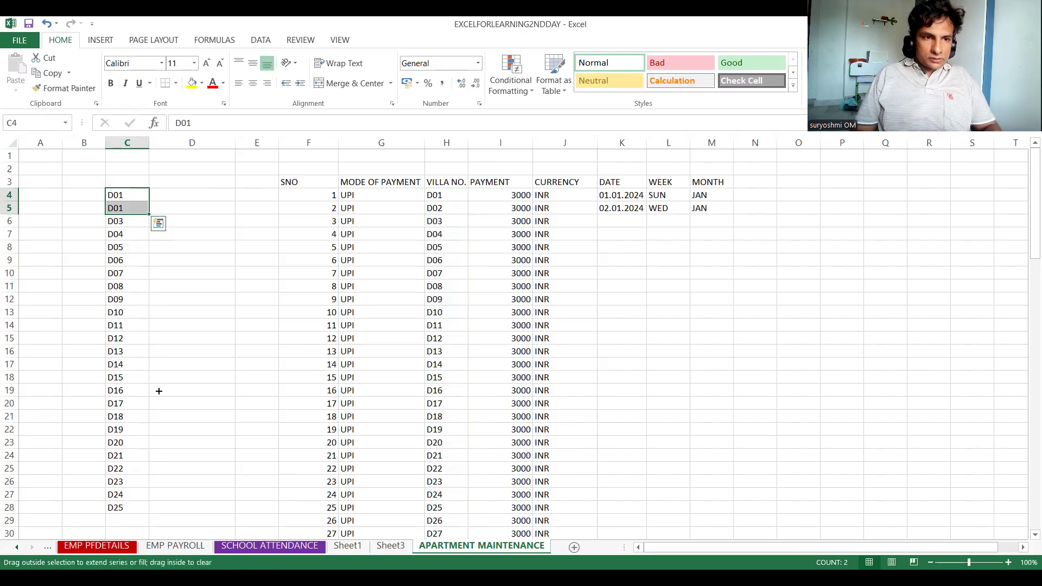
drag(156, 459, 157, 510)
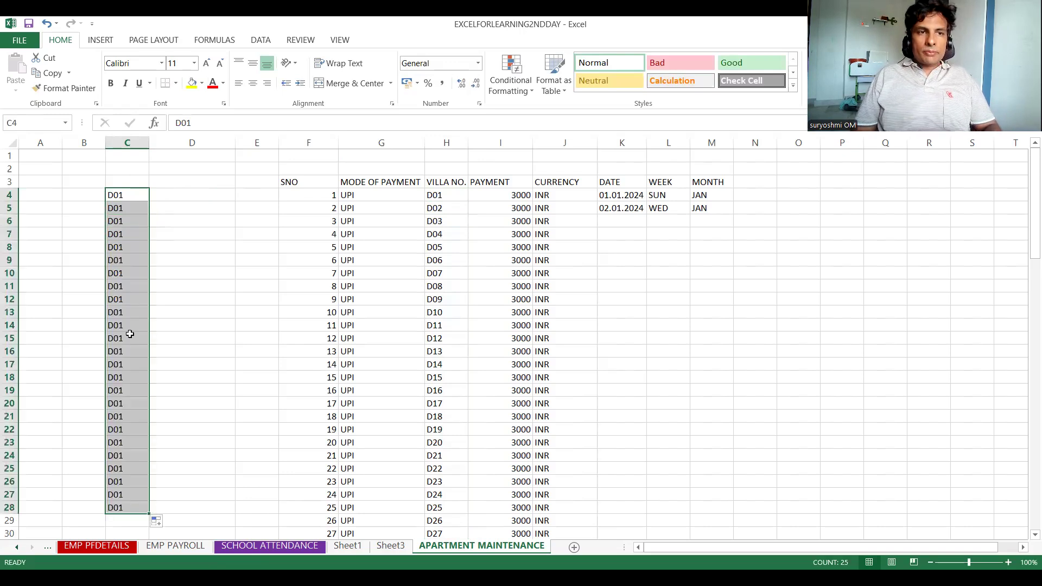
- Enter 1 in cell E3 and fill the constant number down column E to row 19
click(246, 182)
text(1)
drag(256, 208, 279, 190)
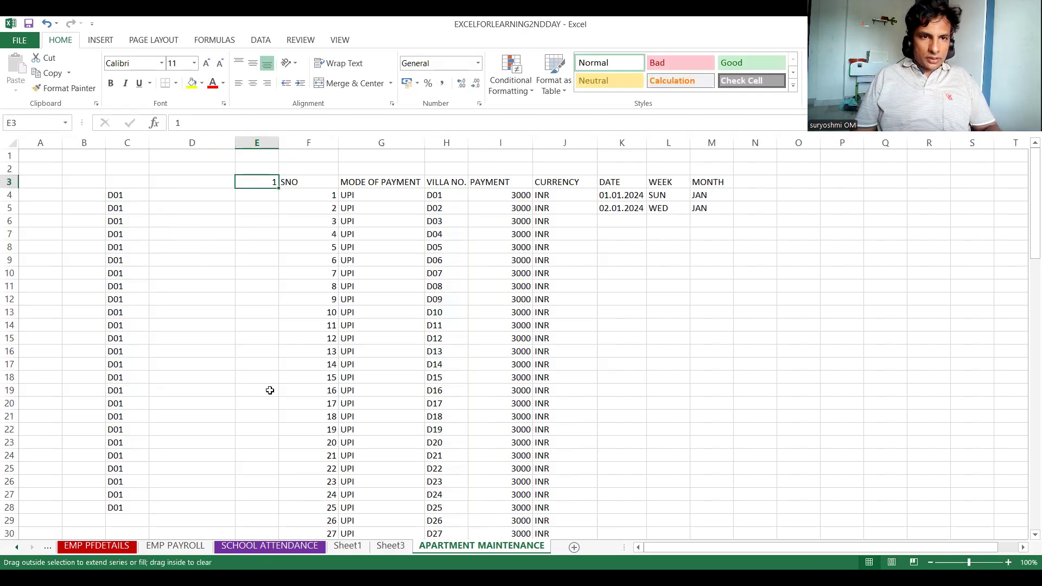
drag(270, 390, 270, 391)
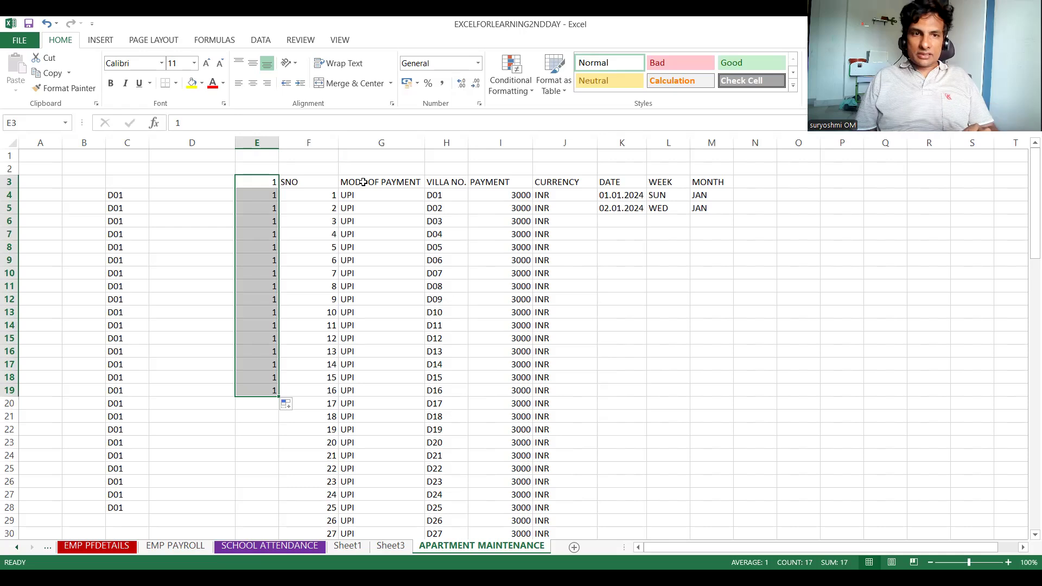
click(317, 201)
click(318, 210)
click(317, 199)
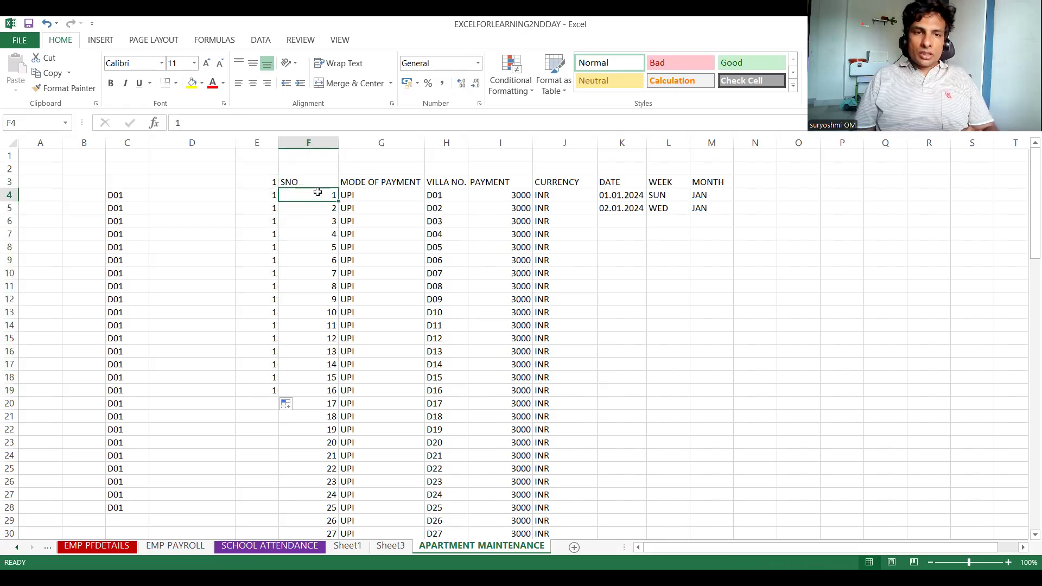
click(321, 215)
click(321, 194)
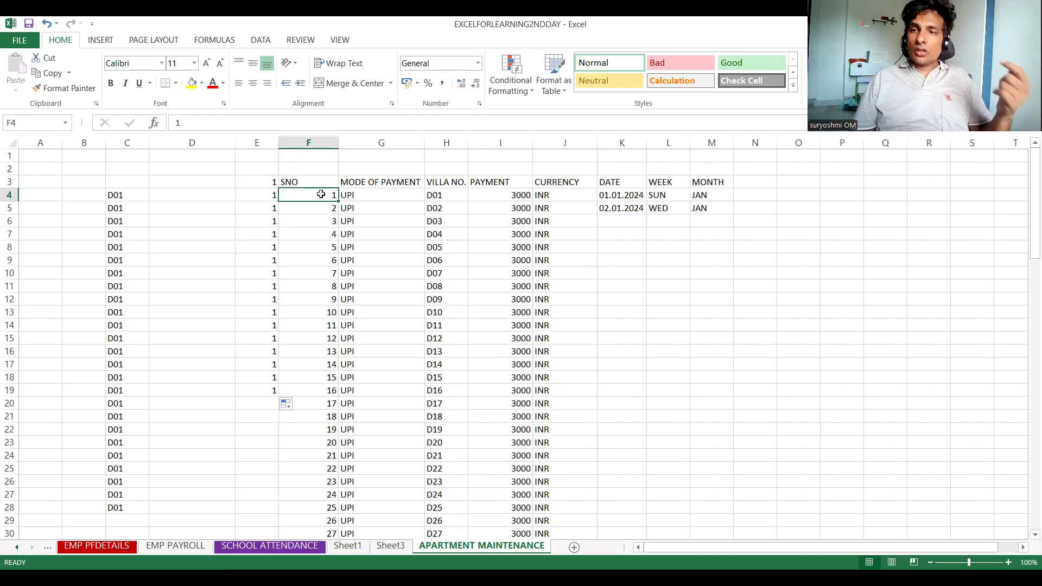
click(185, 192)
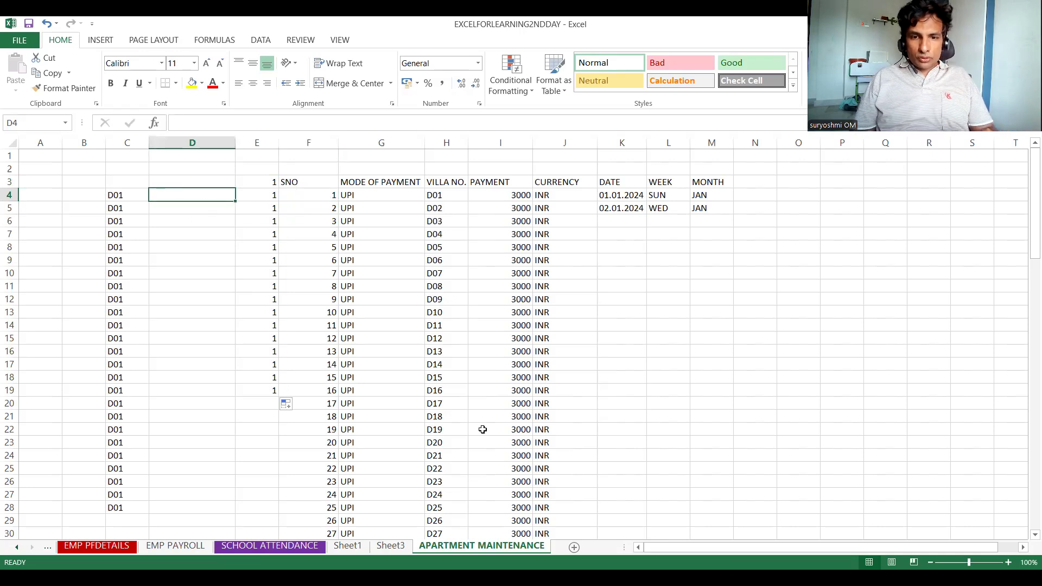
- Bring the empty columns beyond the maintenance table, up to column AK, into view
click(756, 218)
key(Right)
key(Right)
key(Right)
key(Right)
key(Right)
key(Right)
key(Right)
key(Right)
key(Right)
key(Right)
key(Right)
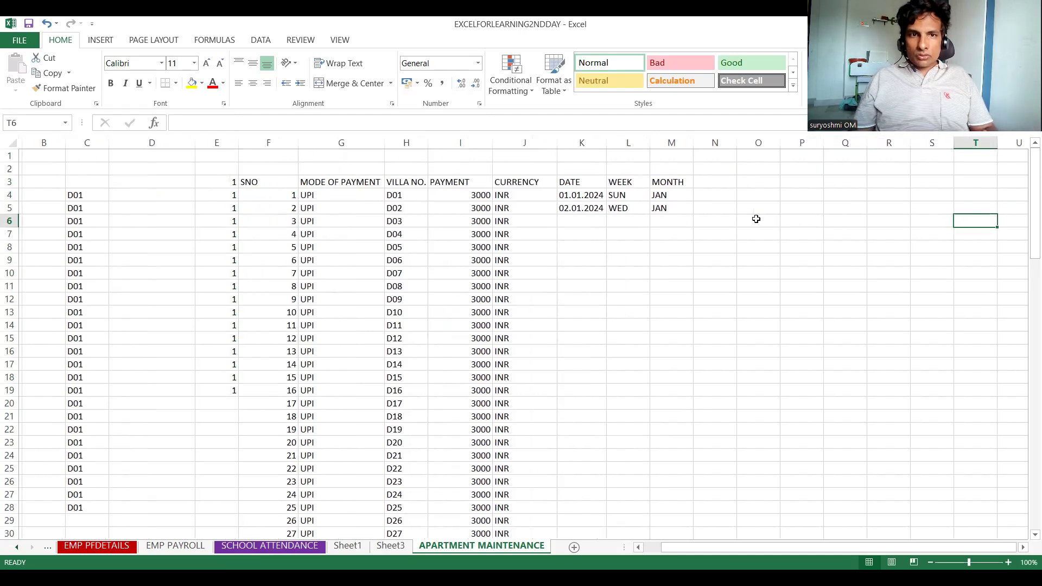
key(Right)
key(Right)
key(Right)
key(Right)
key(Right)
key(Right)
key(Right)
key(Right)
key(Right)
key(Right)
key(Right)
key(Right)
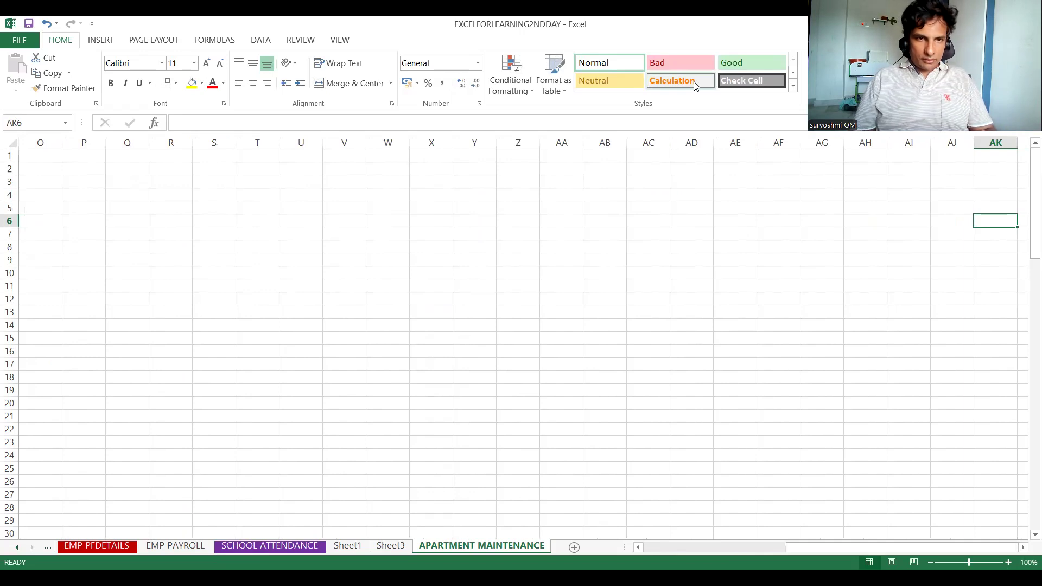
- Switch to the presentation and reveal the ODD NUMBERS and ANY OTHER MULTIPLERS points on the PLAY WITH DATA slide
key(alt+Tab)
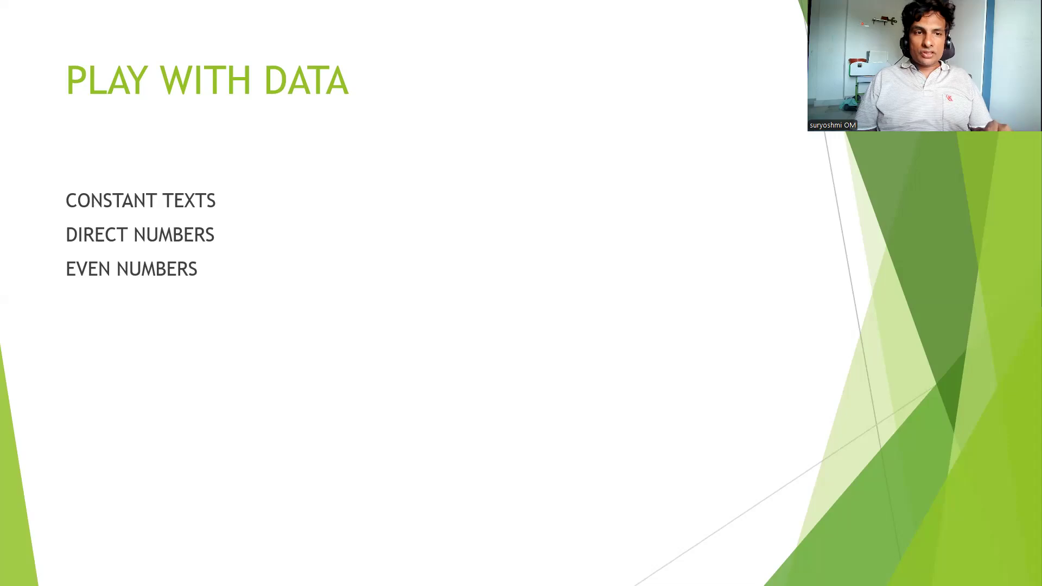
key(Right)
key(Right)
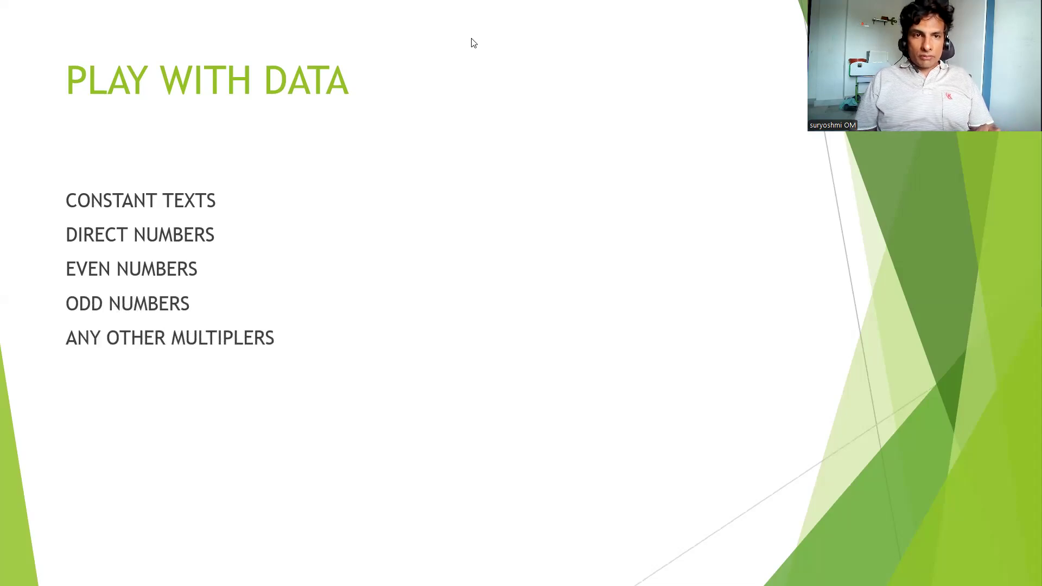
- Switch back to the Excel workbook, enter 1 in cell V2 and fill it as a constant down to V23
key(alt+Tab)
text(1)
key(Return)
click(328, 171)
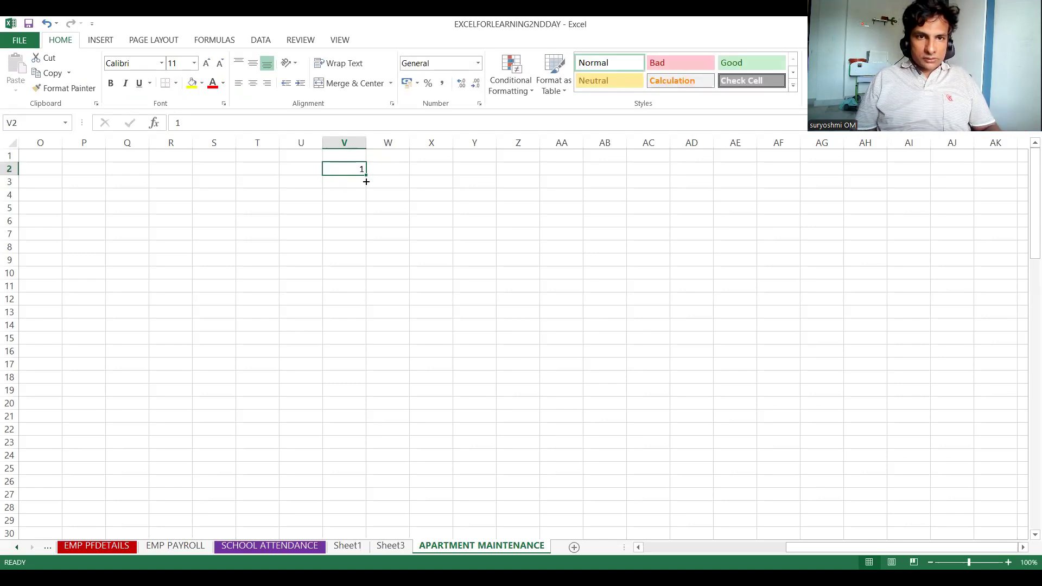
drag(366, 174, 375, 444)
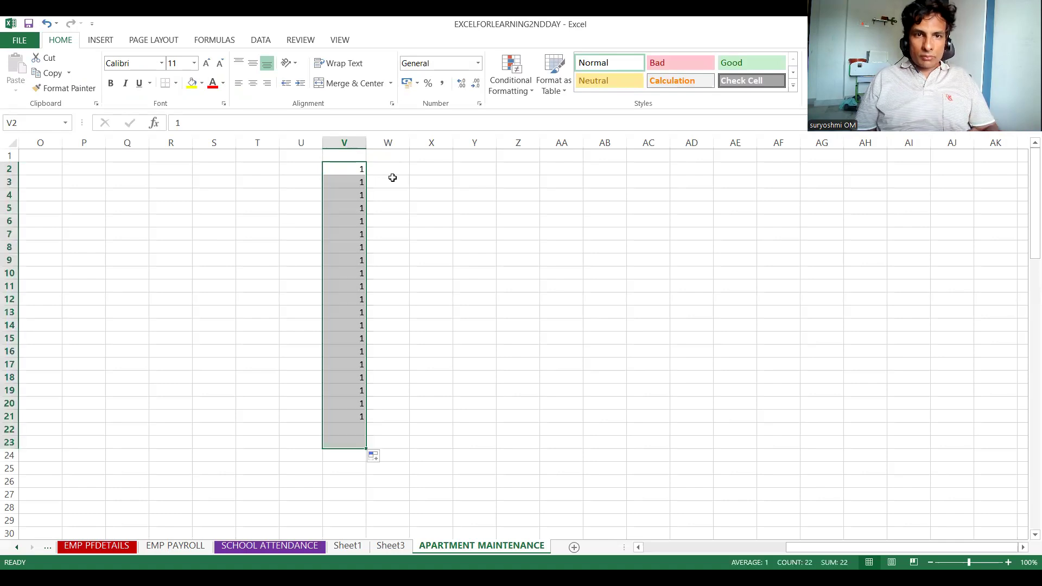
- Enter 1 and 2 in cells X2 and X3 and extend them as a consecutive number series down to X23
click(440, 165)
text(1)
key(Return)
text(2)
key(Return)
click(439, 165)
key(shift+Down)
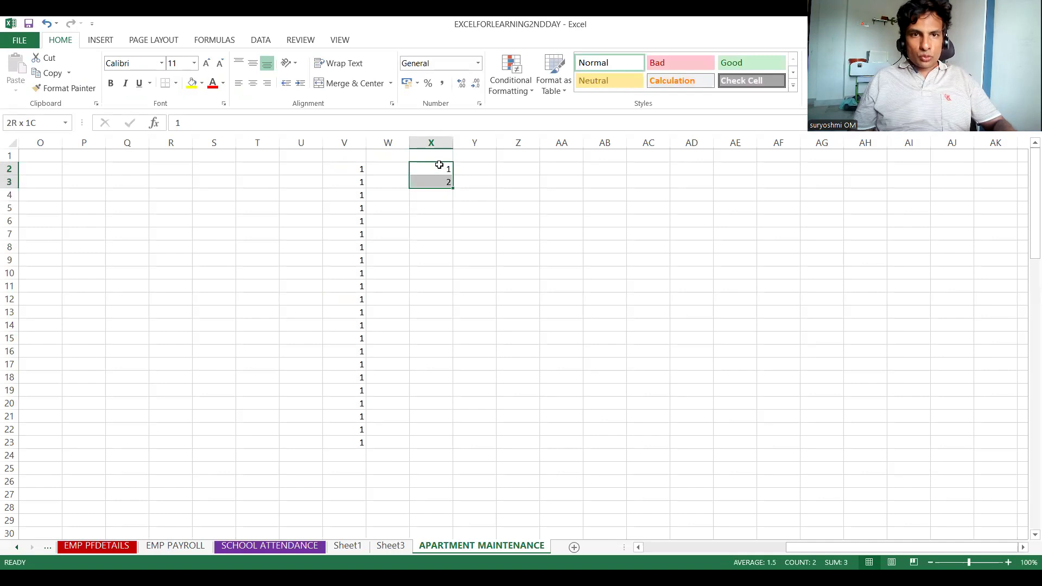
drag(454, 189, 454, 189)
drag(440, 446, 440, 446)
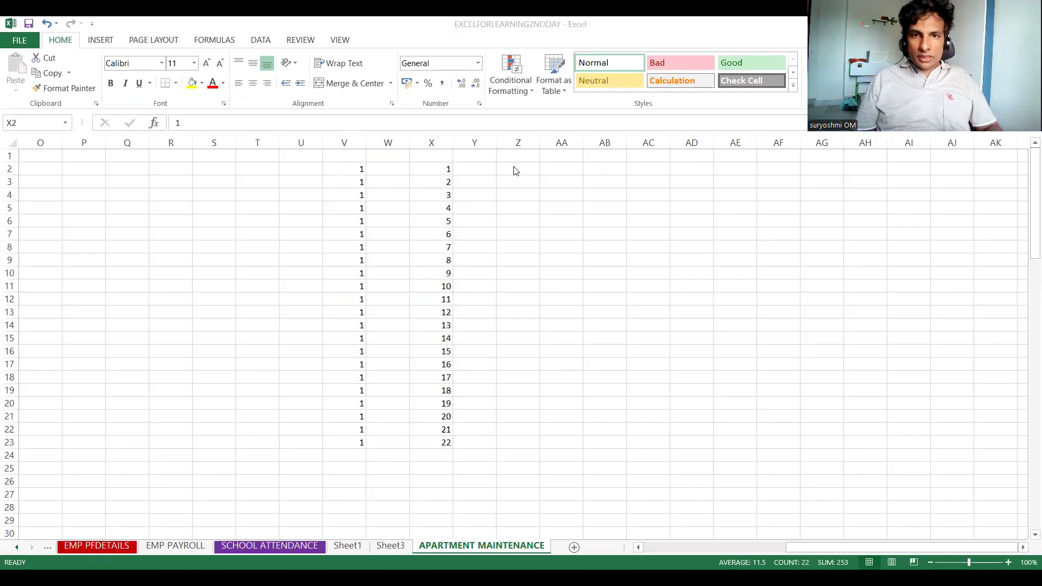
- Enter 2 and 4 in cells AA2 and AA3 and extend them as an even number series down to AA23
click(568, 169)
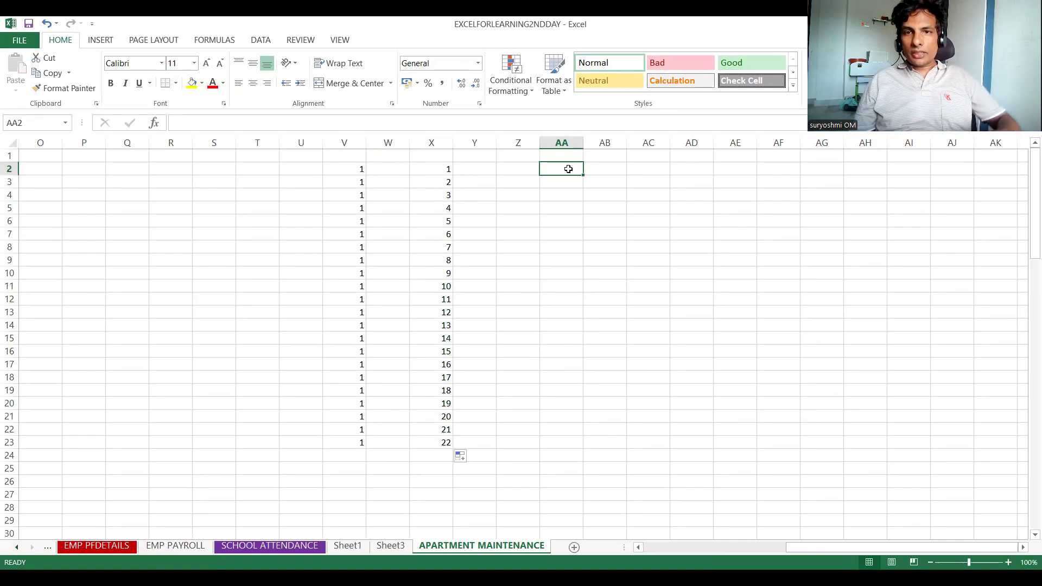
text(2)
key(Return)
text(4)
key(Return)
click(568, 168)
drag(575, 171, 575, 251)
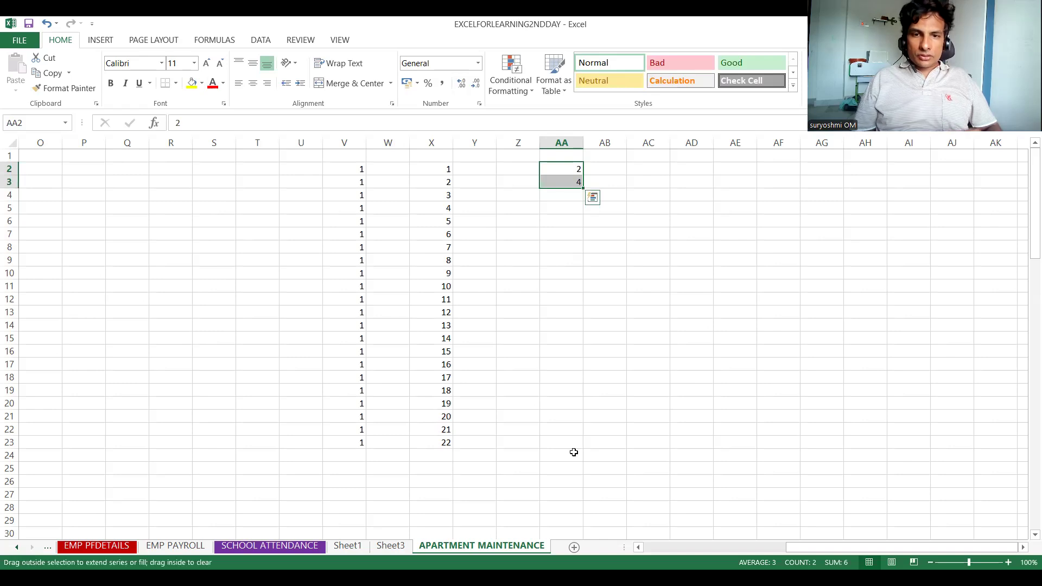
drag(574, 452, 577, 453)
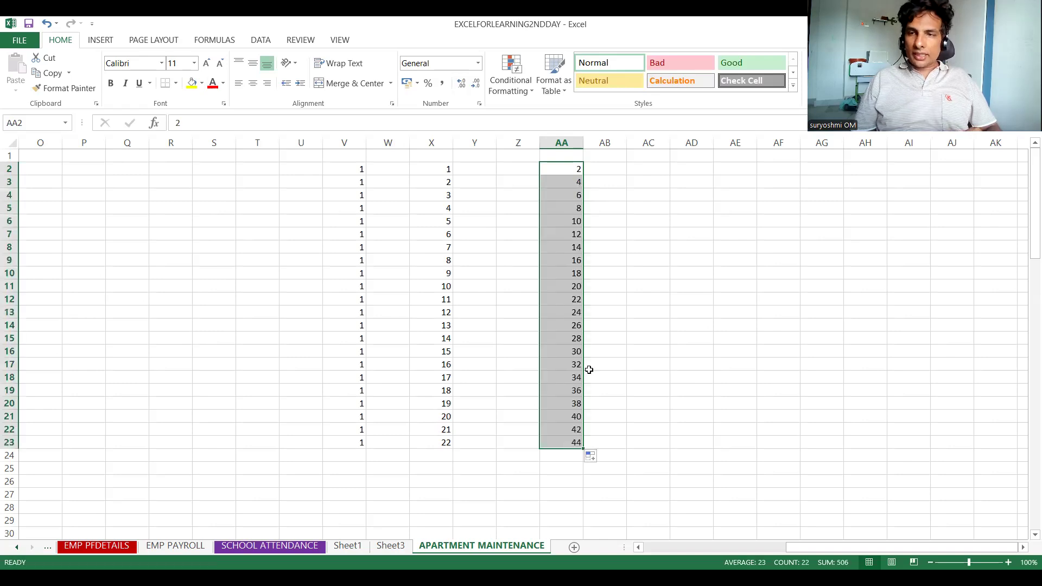
- Enter 1 and 3 in cells AC2 and AC3 and extend them as an odd number series down to AC23
click(653, 173)
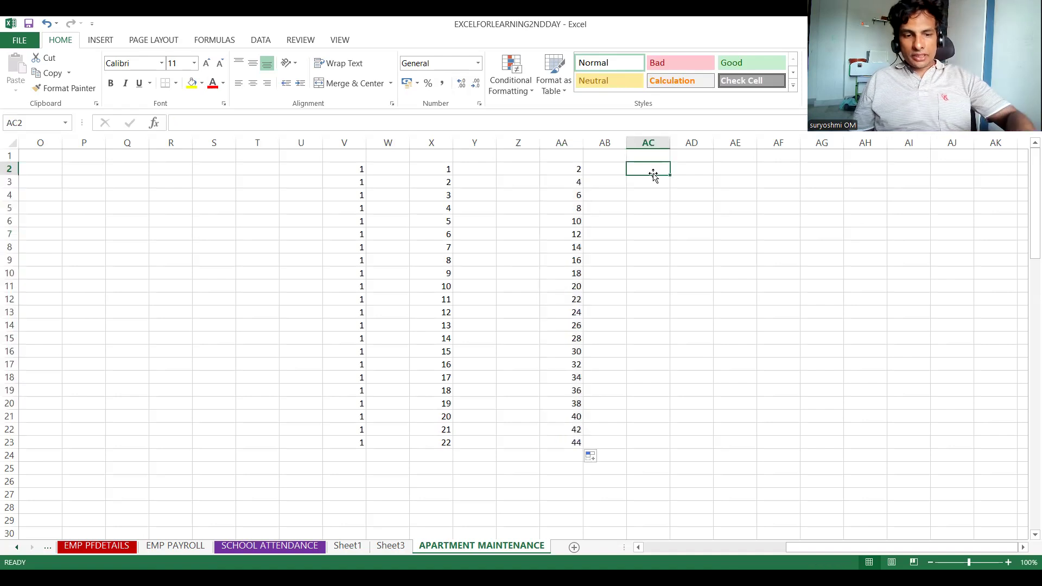
text(1)
key(Return)
text(3)
drag(653, 171, 654, 180)
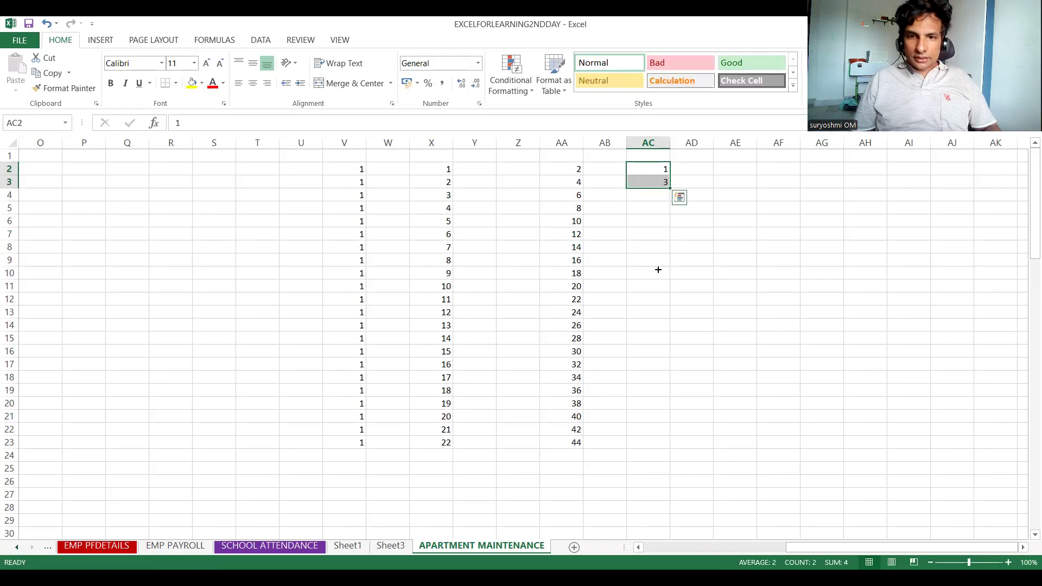
drag(655, 451, 657, 446)
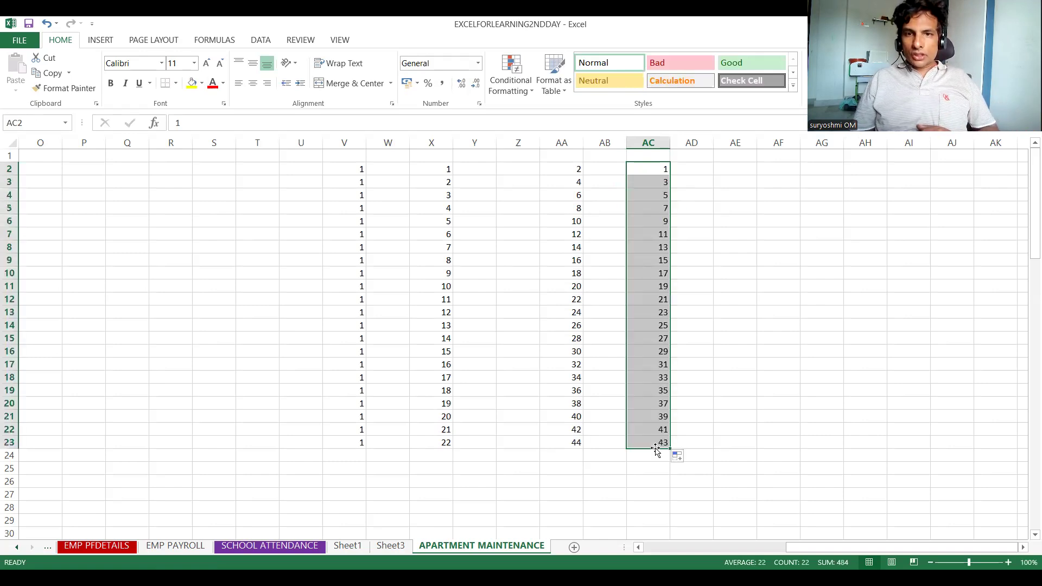
- Label the odd number series ODD in cell AC1 and the even number series EVEN in cell AA1
click(641, 154)
text(EVEM)
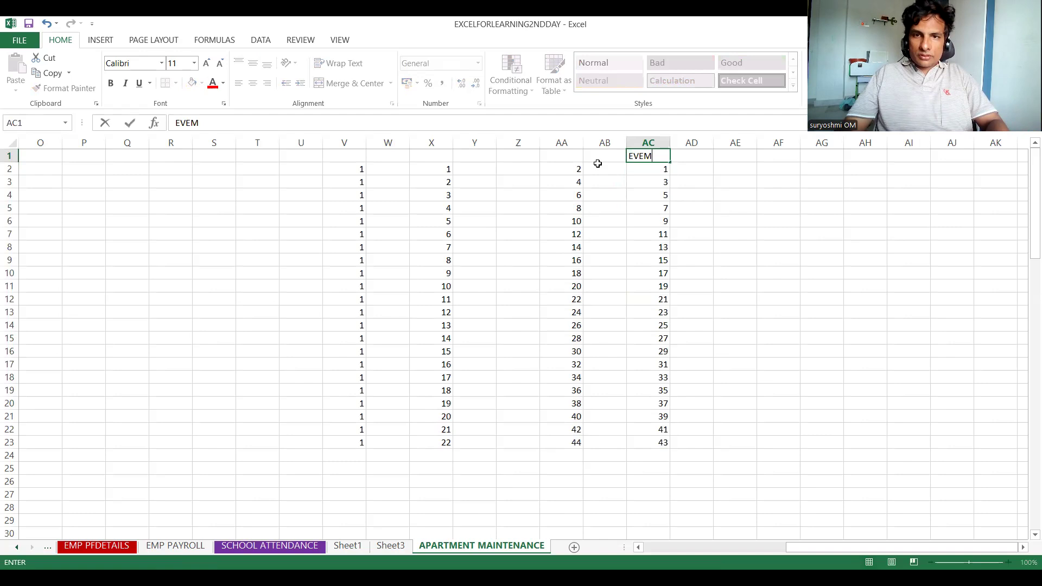
key(BackSpace)
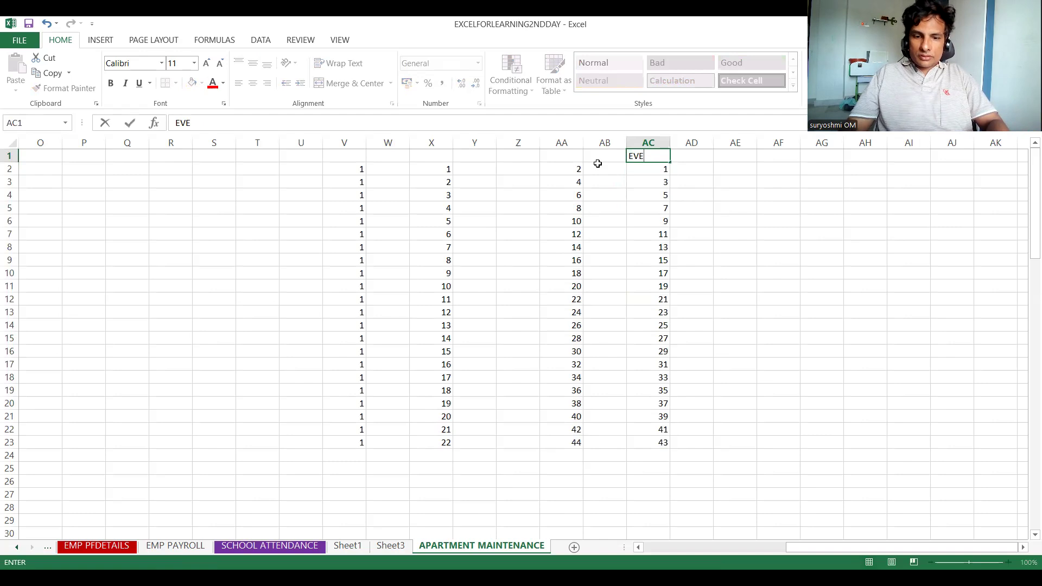
key(BackSpace)
key(BackSpace)
key(BackSpace)
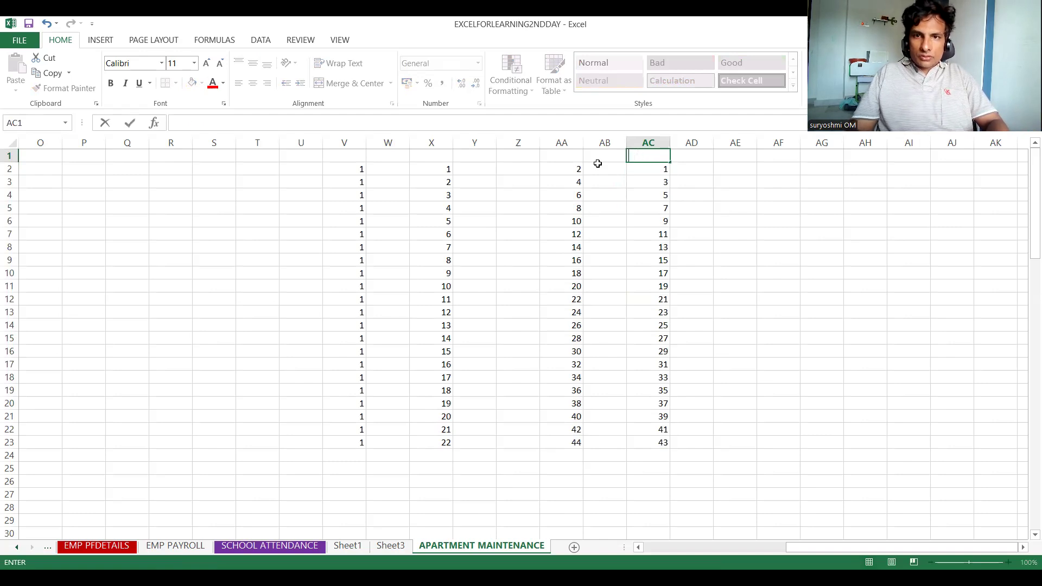
text(ODD)
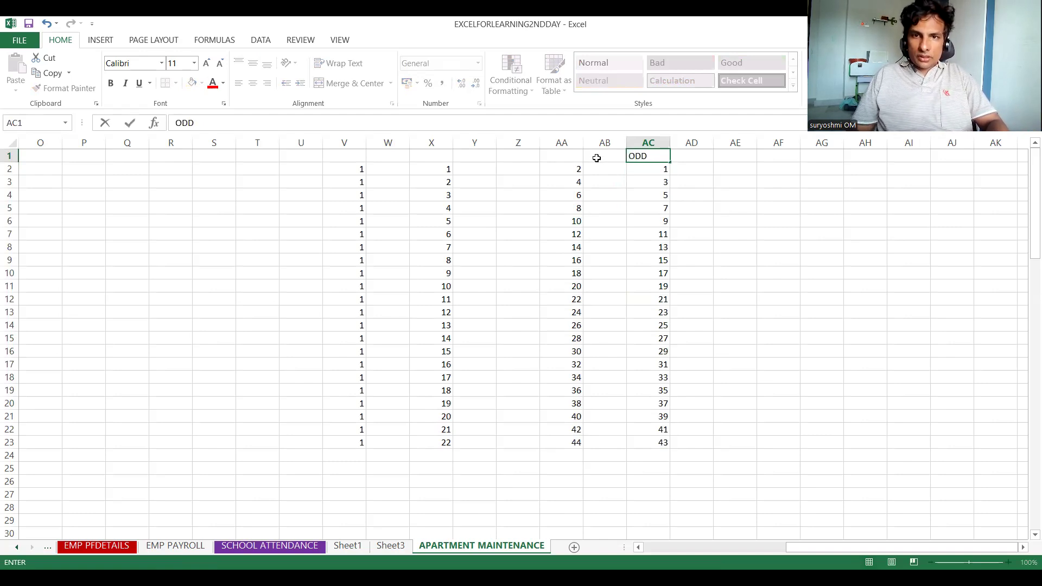
click(567, 156)
text(EVEN)
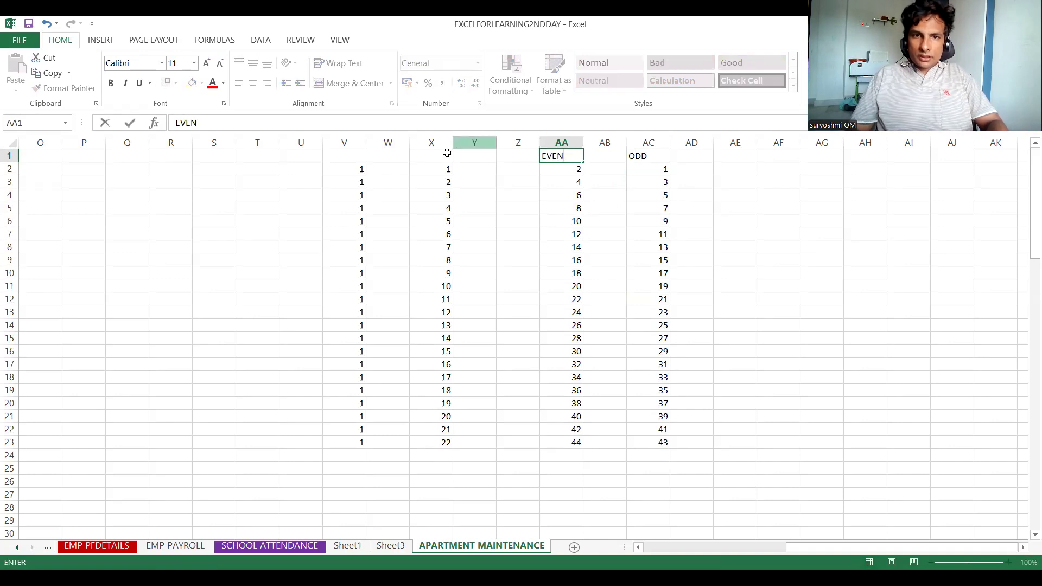
- Label the consecutive series DIRECT in cell X1 and the repeated 1 series CONSTANT in cell V1
click(441, 156)
text(DIRECT)
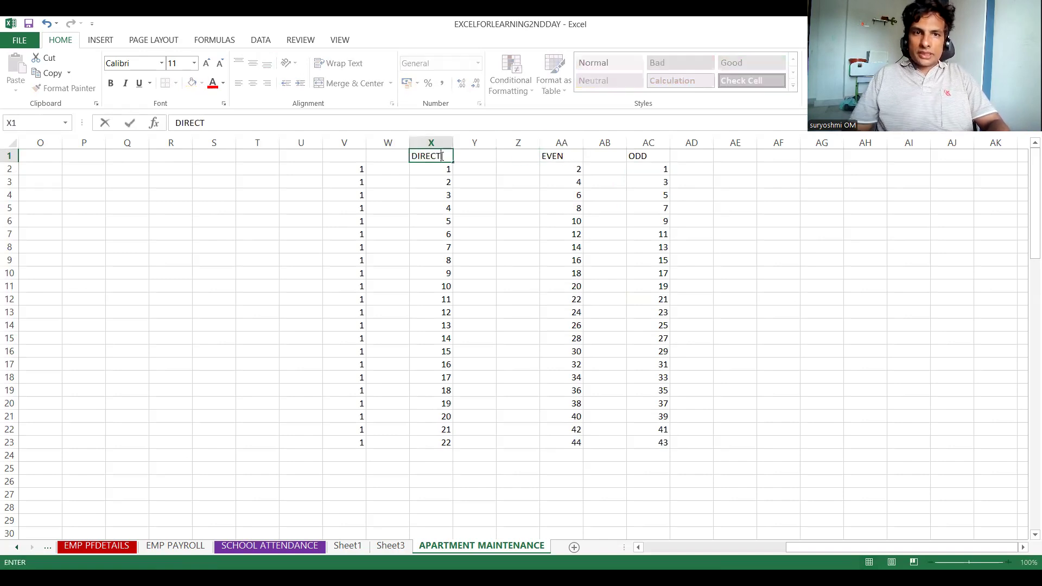
click(356, 156)
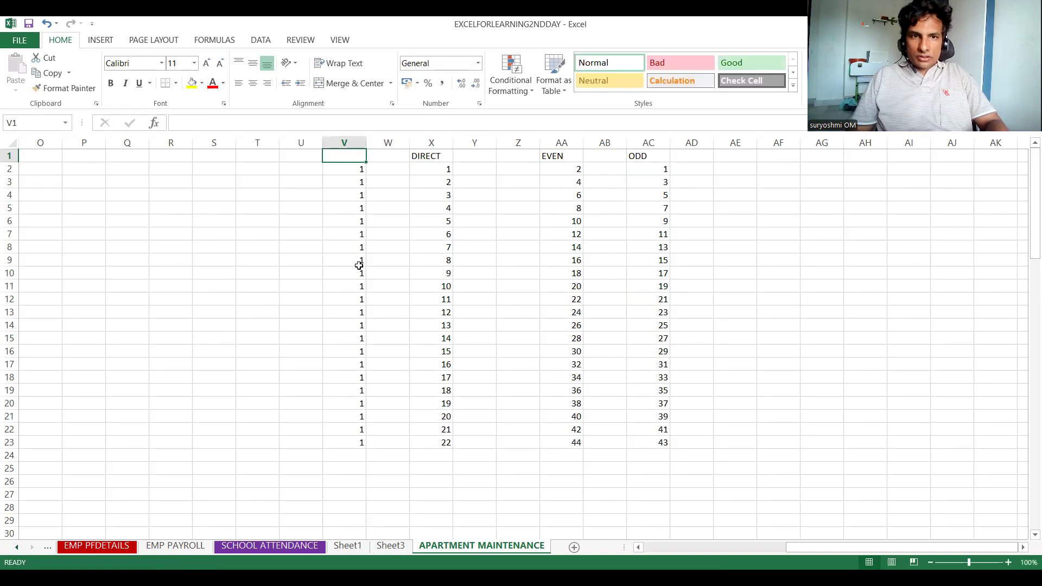
text(CONSTA)
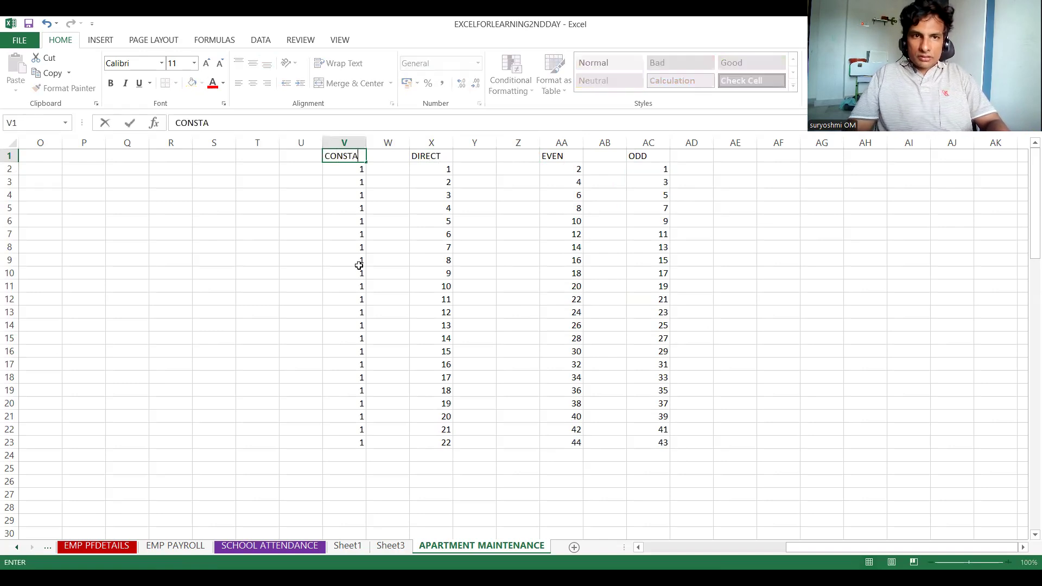
text(NT)
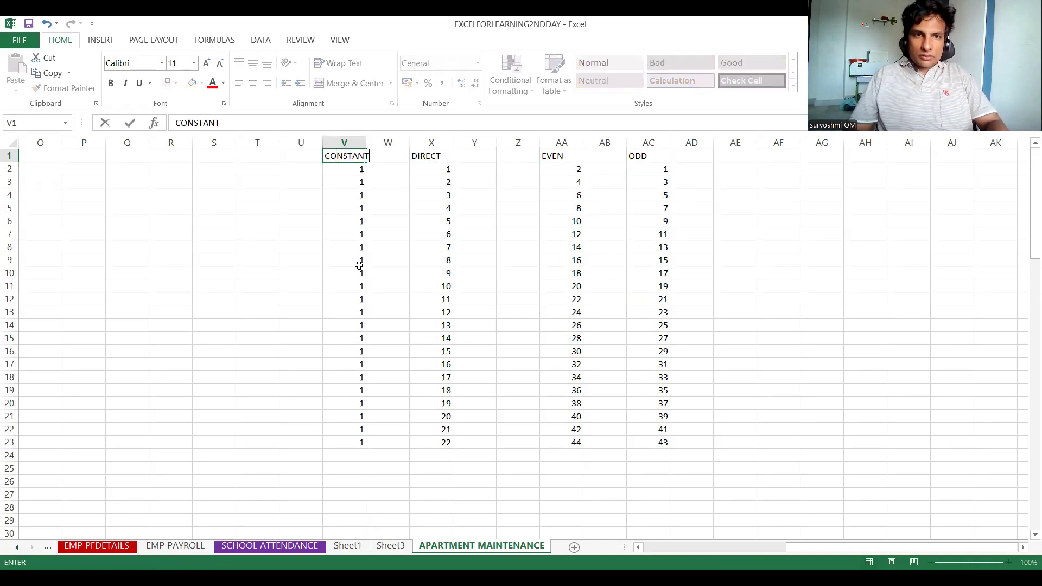
click(359, 266)
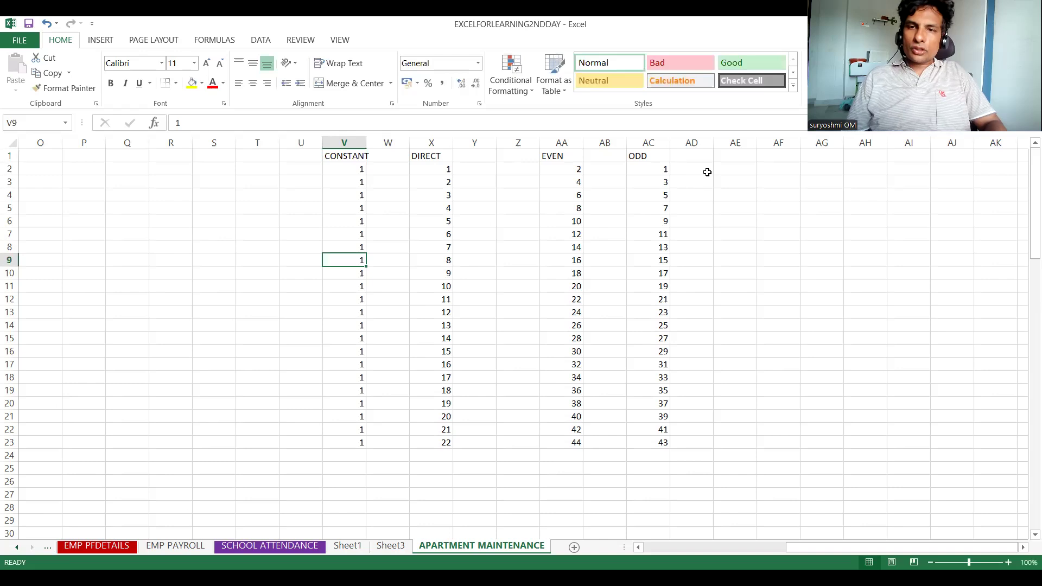
- Enter 5 and 15 in cells AE1 and AE2 and extend them as a number series down to AE23
click(740, 163)
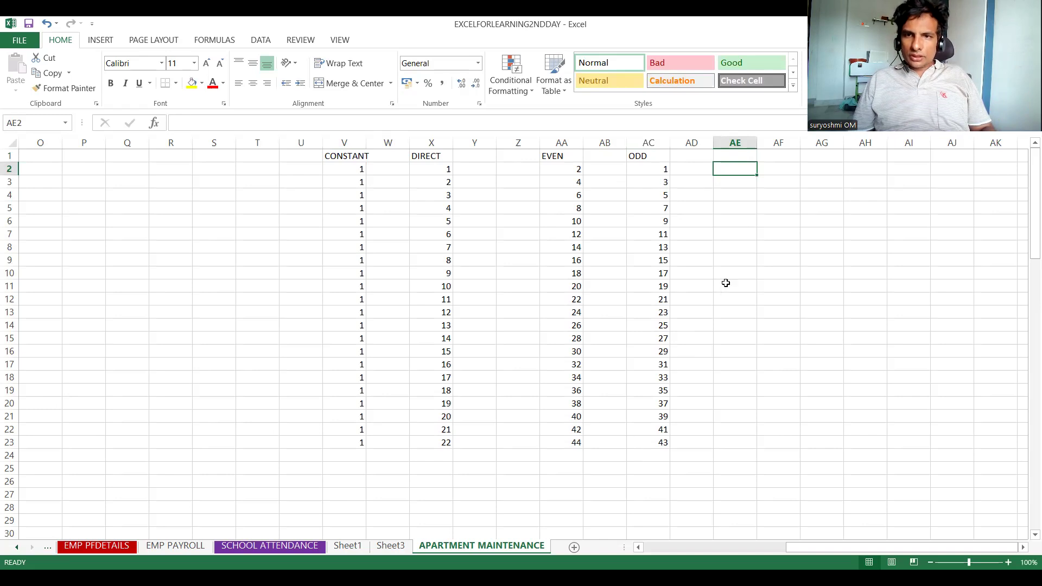
click(740, 159)
text(5)
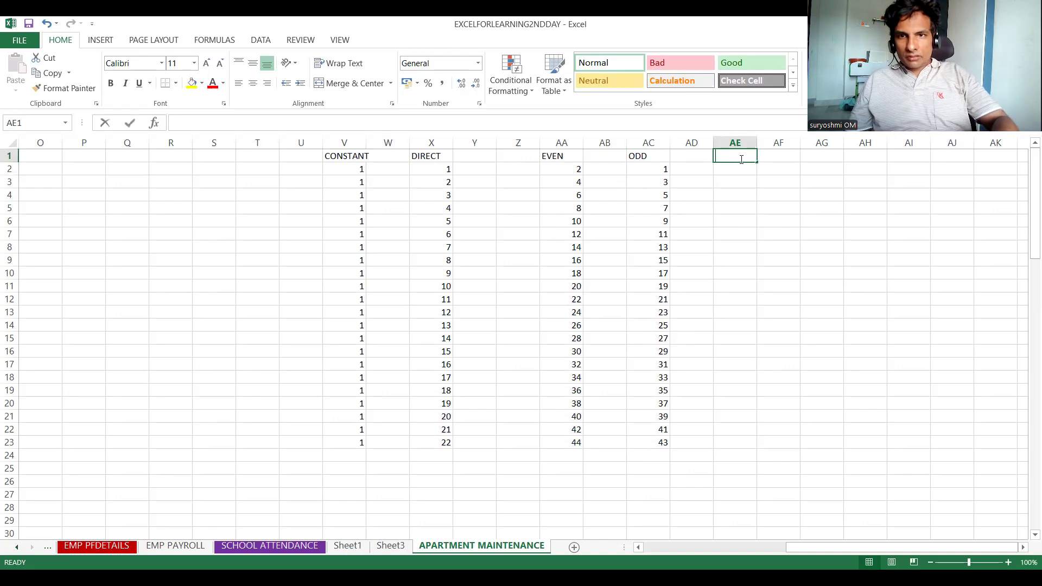
key(Return)
text(15)
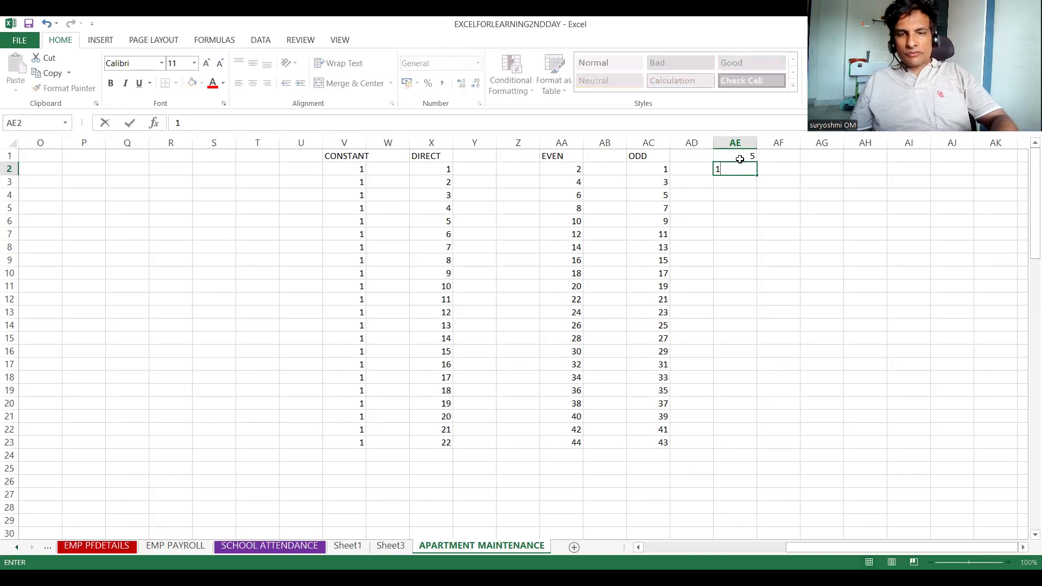
key(Return)
click(739, 159)
drag(739, 159, 754, 204)
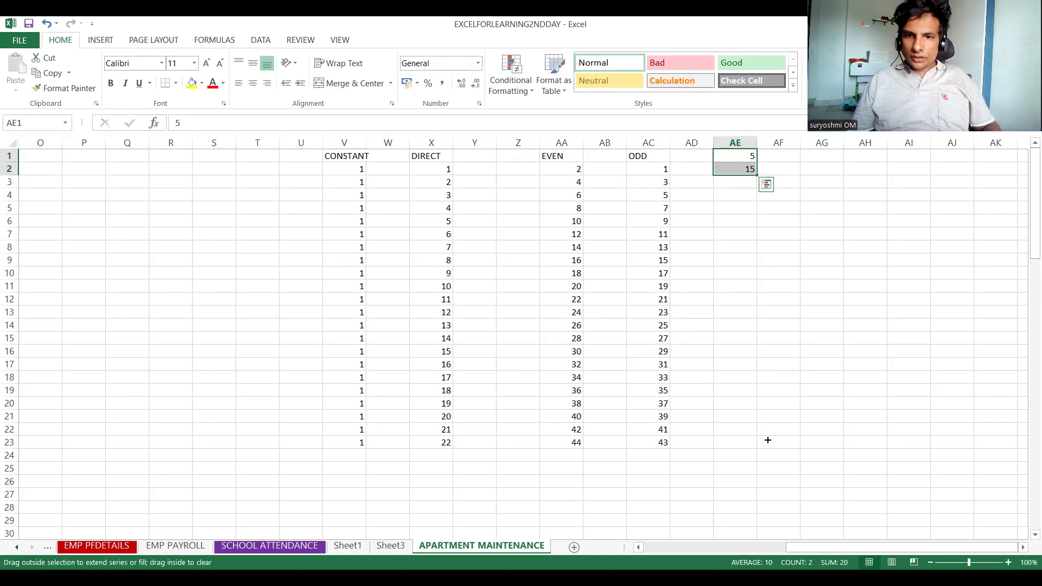
drag(768, 440, 765, 446)
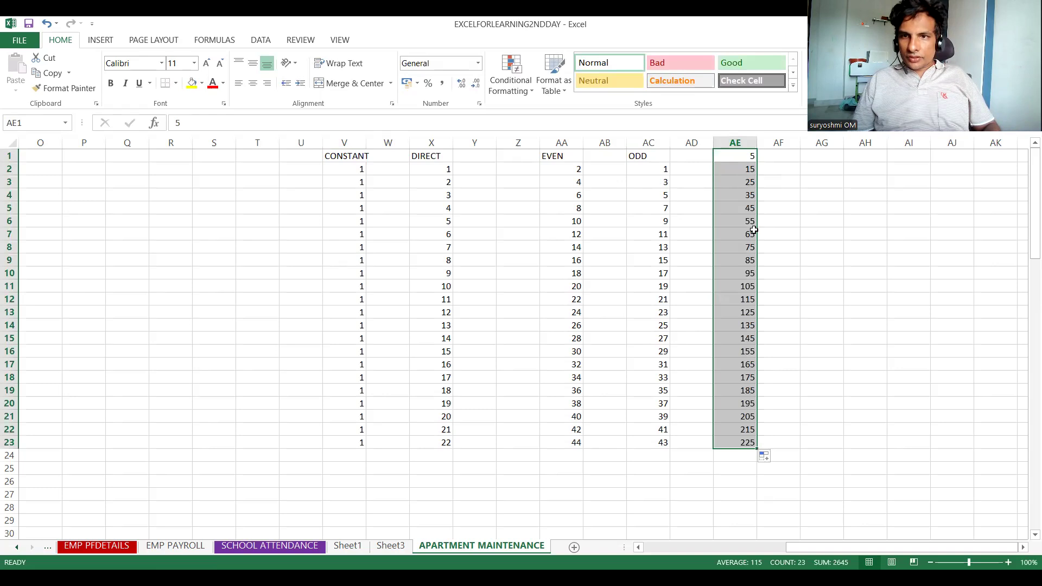
- Enter 4 and 8 in cells AF1 and AF2 and extend them as a number series down to AF23
click(775, 155)
text(4)
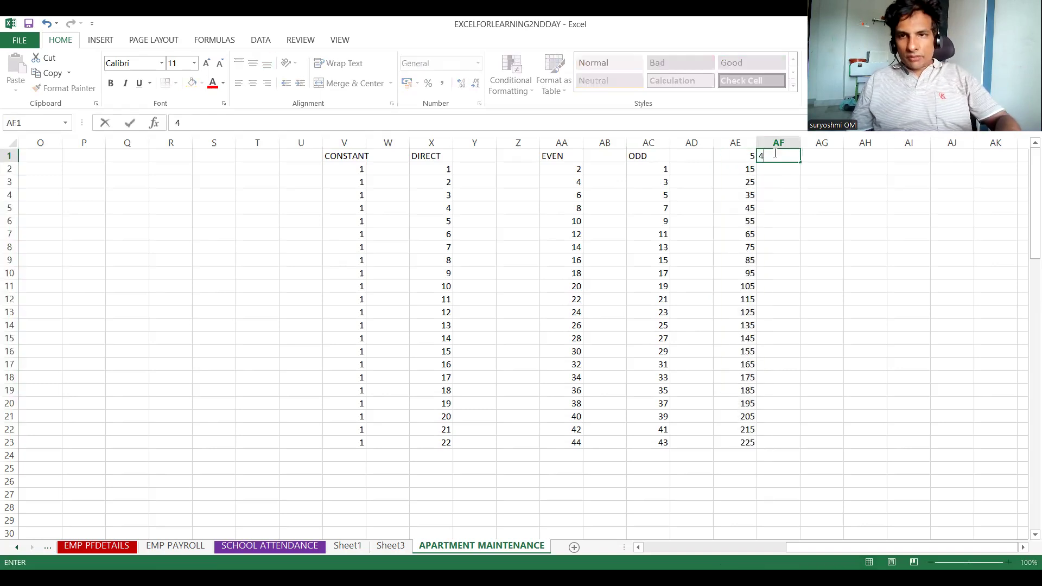
key(Return)
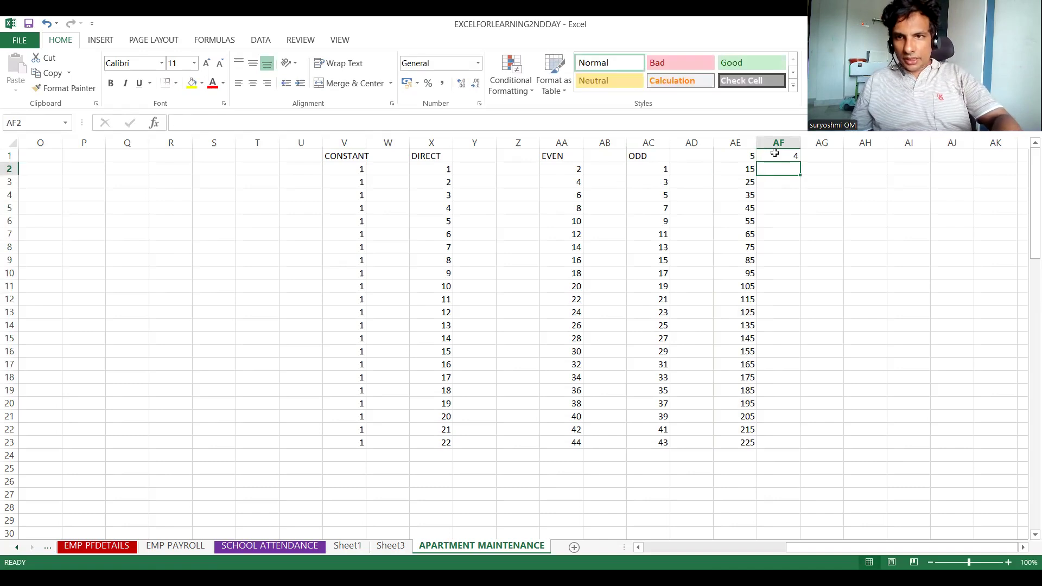
text(8)
key(Up)
key(shift+Down)
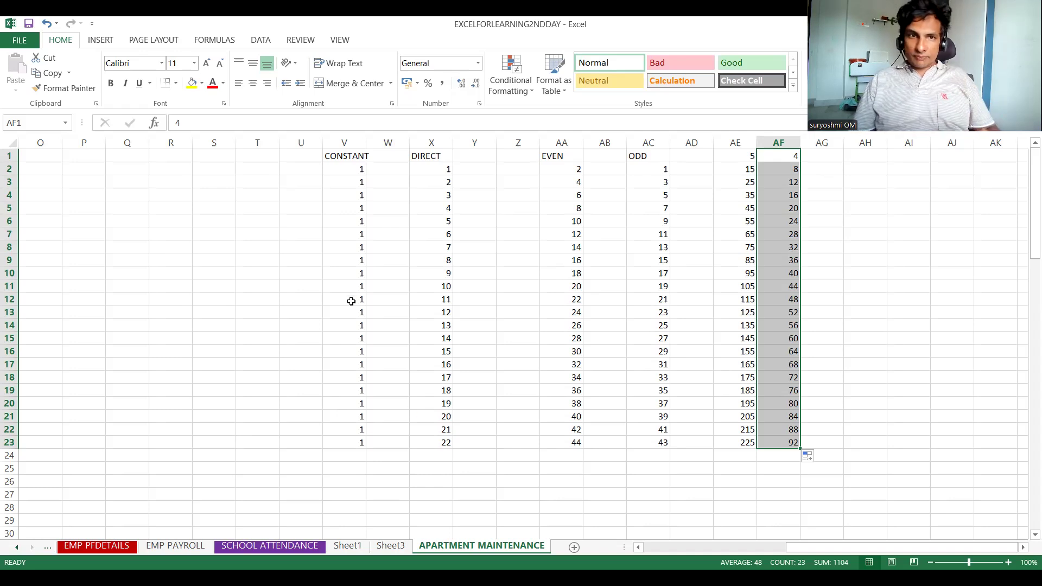
- Go back to the sheet's first columns, then switch to the presentation and review the PLAY WITH DATA list of series types
click(254, 324)
key(Left)
key(Left)
key(Left)
key(Left)
key(Left)
key(Left)
key(Left)
key(Left)
key(Left)
key(Left)
key(Left)
key(Left)
key(Left)
key(Left)
key(Left)
key(Left)
key(Left)
key(Left)
key(Left)
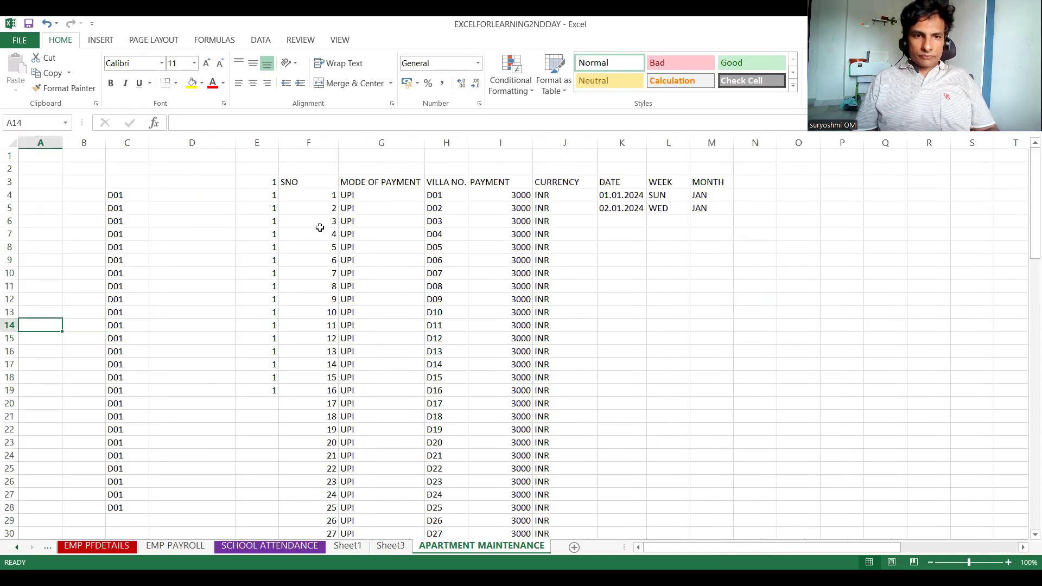
key(alt+Tab)
key(Right)
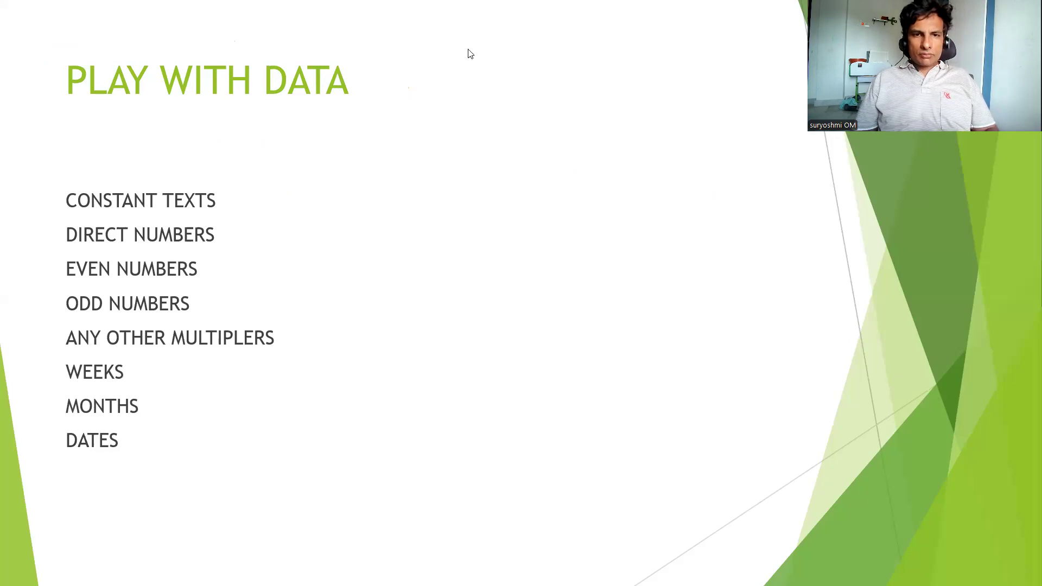
- Switch back to the Excel workbook, clear cell L5 and fill the WEEK column with weekdays from SUN in L4 down the whole table
key(alt+Tab)
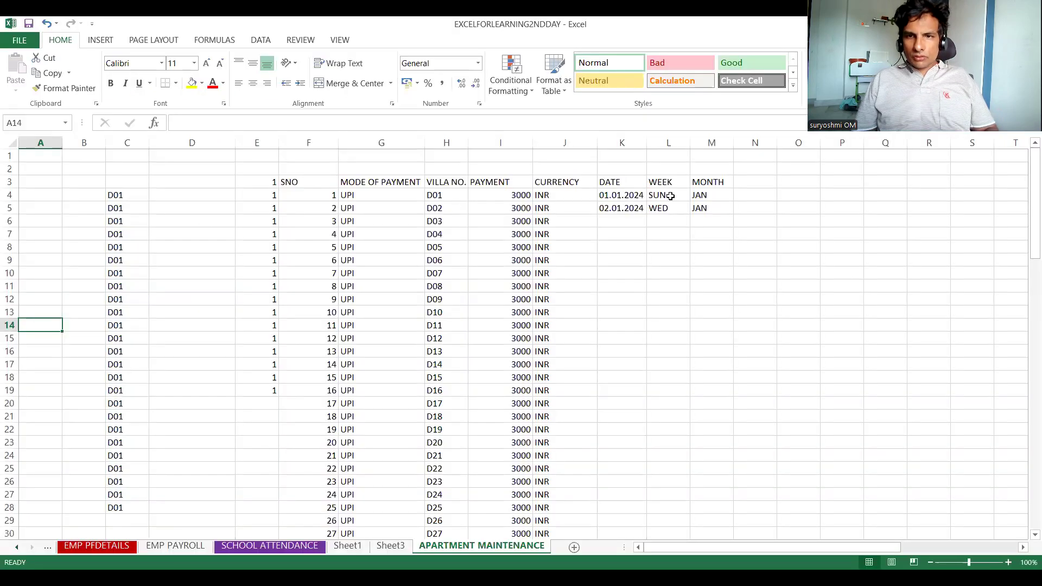
click(672, 197)
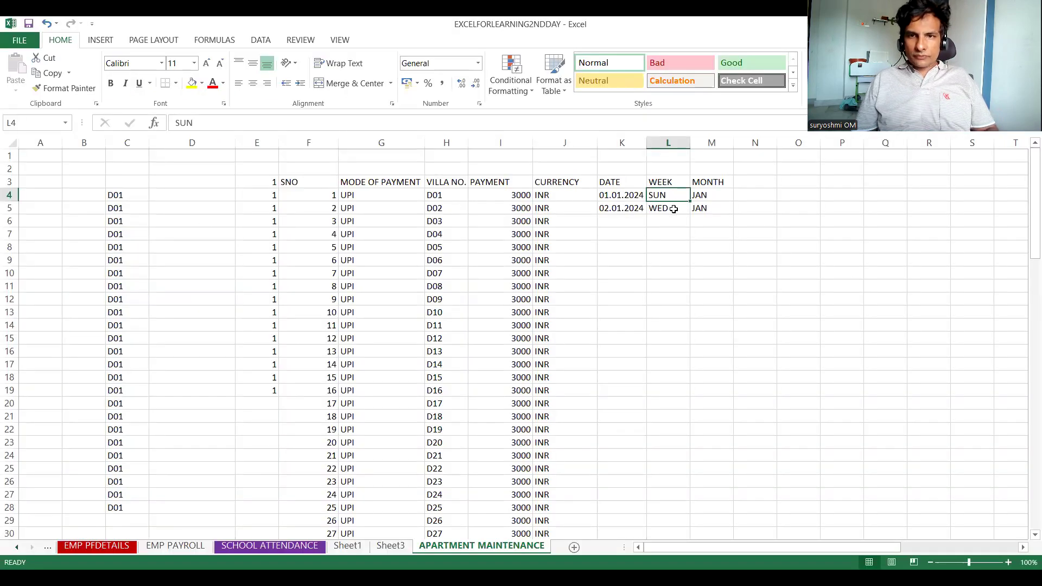
click(674, 209)
key(Delete)
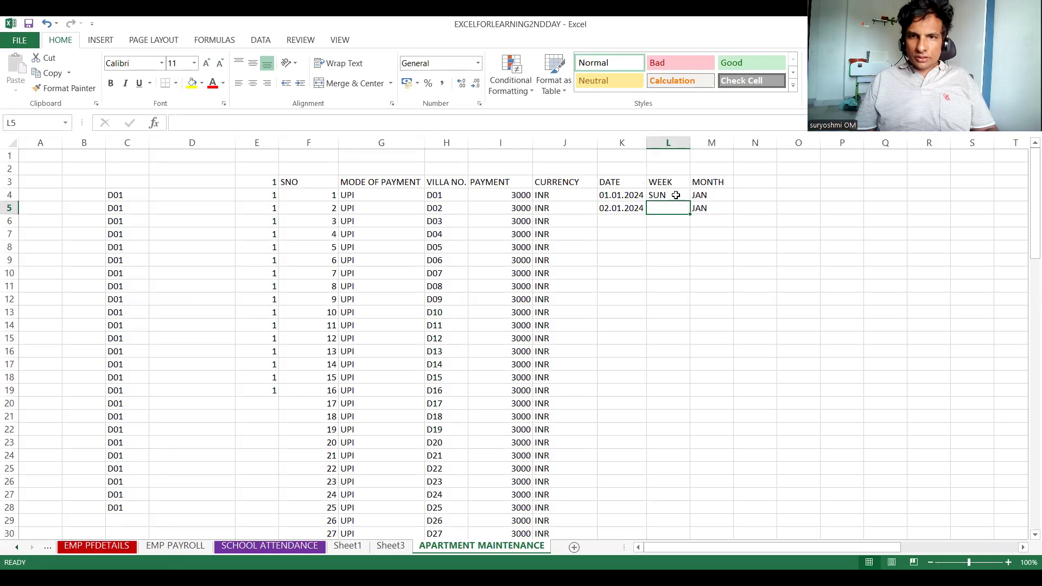
click(678, 195)
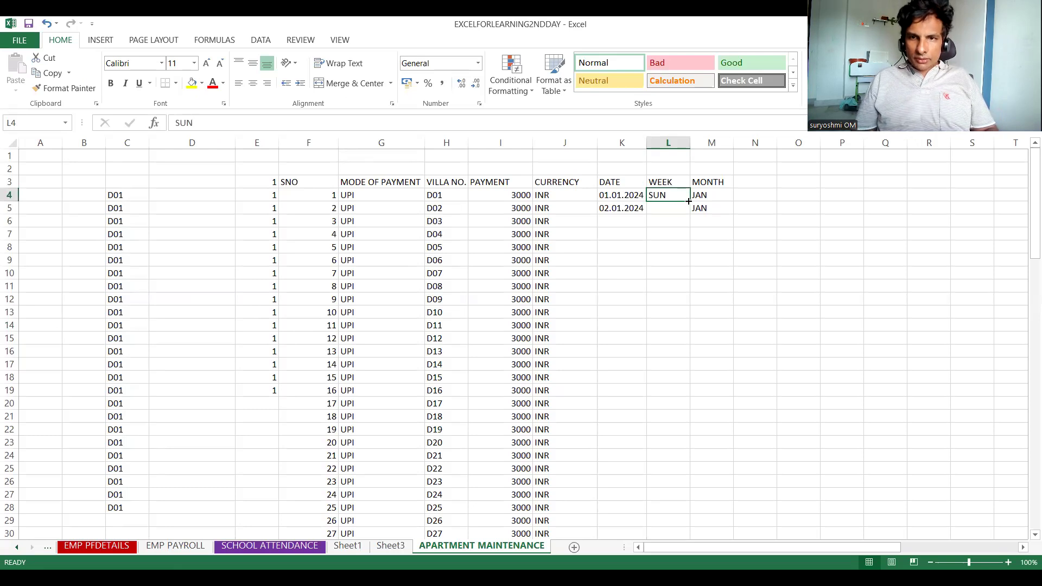
double_click(690, 201)
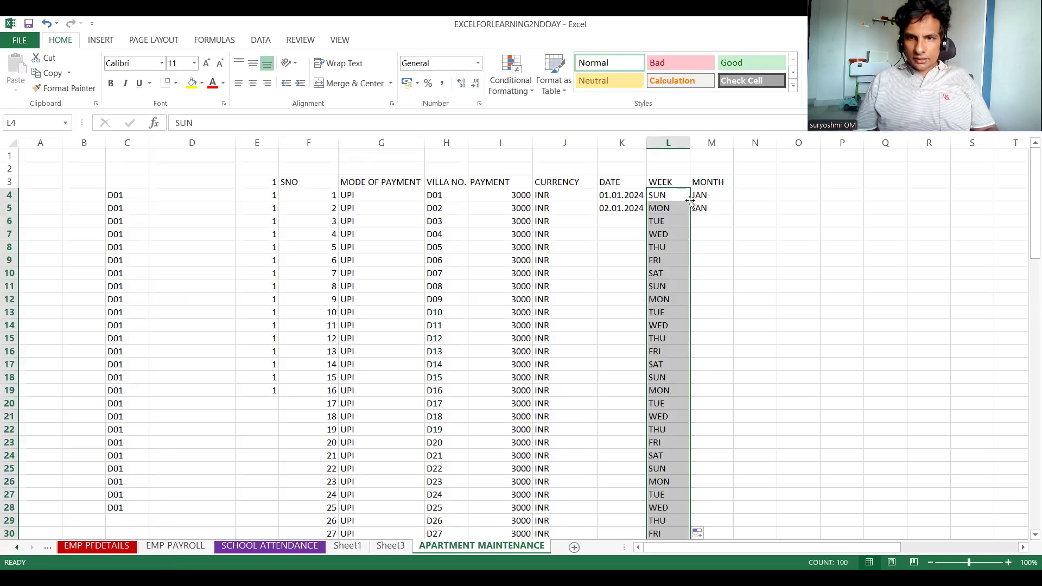
- Highlight the first week, SUN to SAT in cells L4 to L10, with a yellow fill
click(658, 286)
click(658, 273)
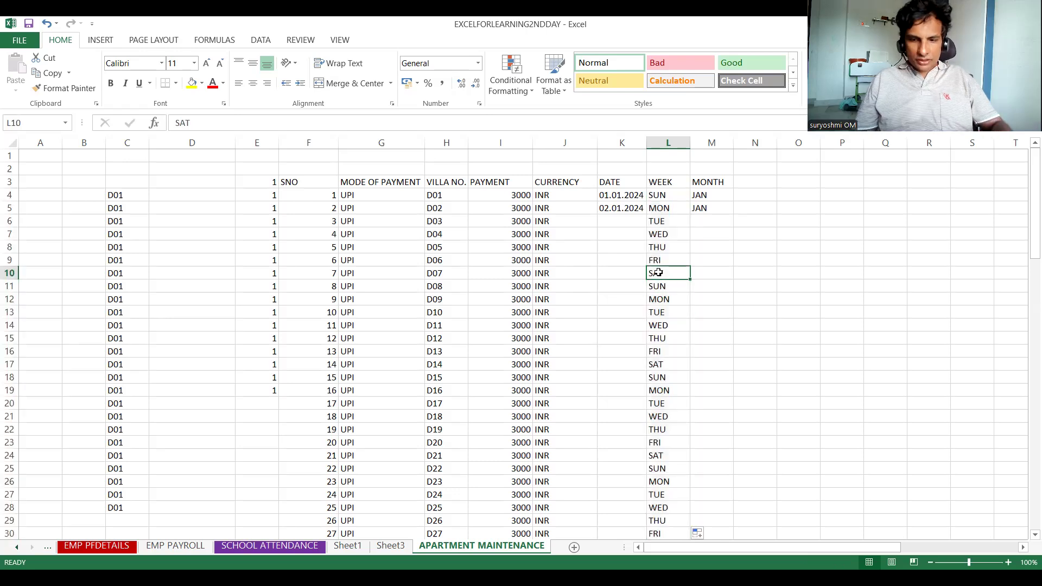
key(shift+Up)
key(shift+Up)
key(shift+Up)
key(shift+Up)
key(shift+Up)
key(shift+Up)
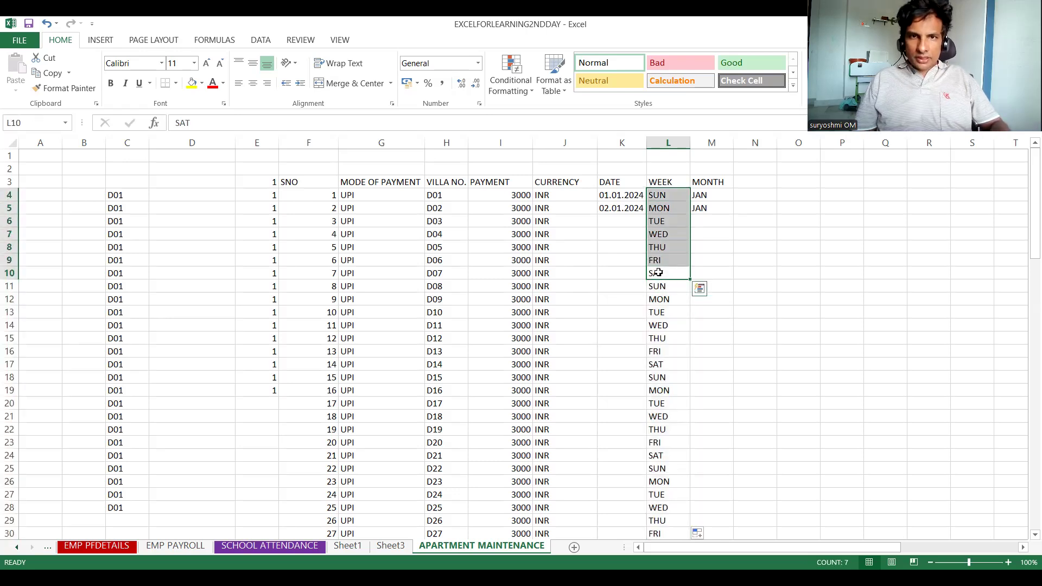
click(199, 87)
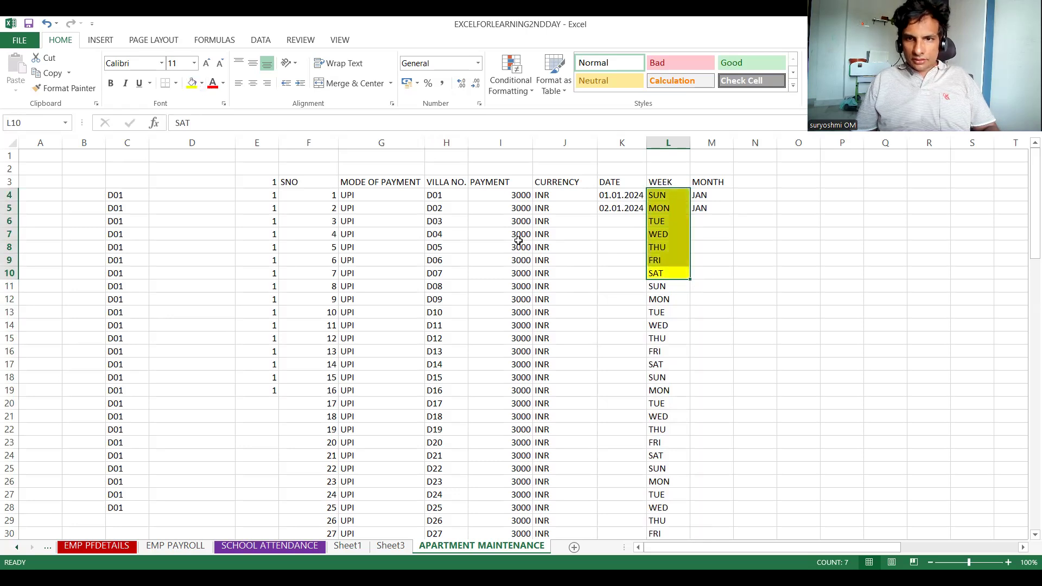
- Highlight the second week, SUN to SAT in cells L11 to L17, with a light blue fill
click(655, 290)
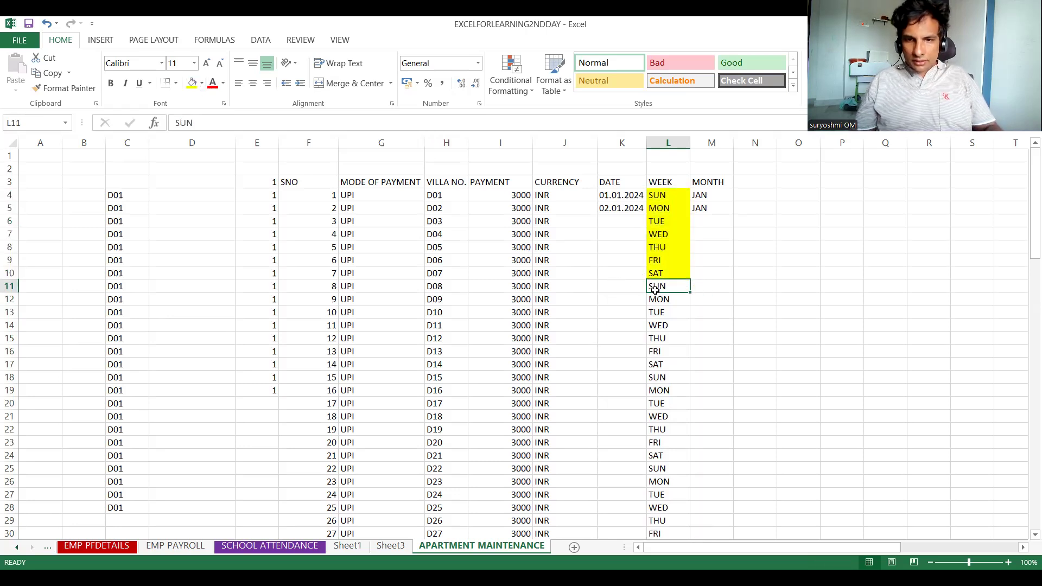
key(shift+Down)
key(shift+Down)
key(shift+Down)
key(shift+Down)
key(shift+Down)
key(shift+Down)
key(shift+Down)
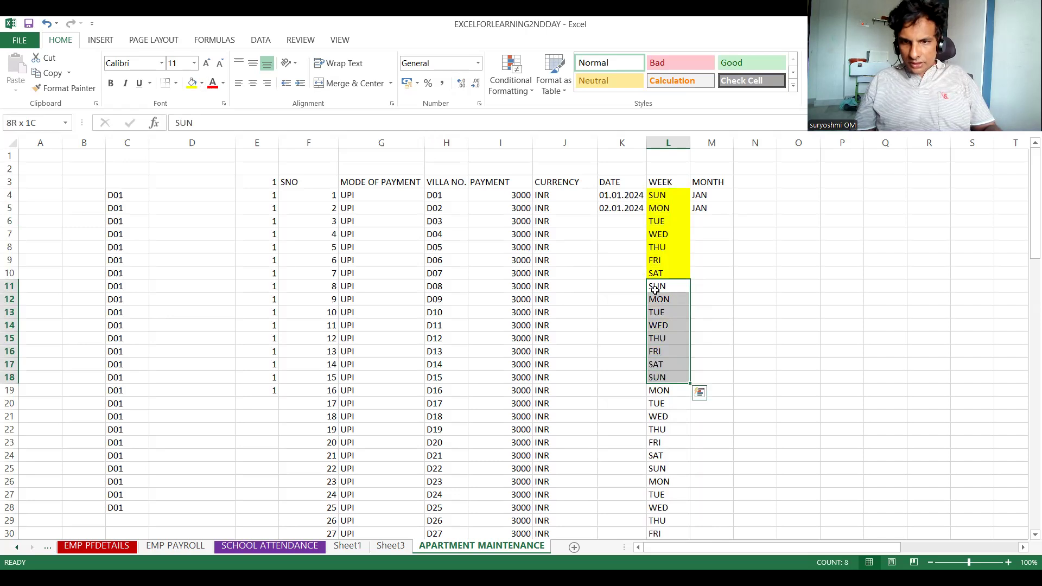
key(shift+Down)
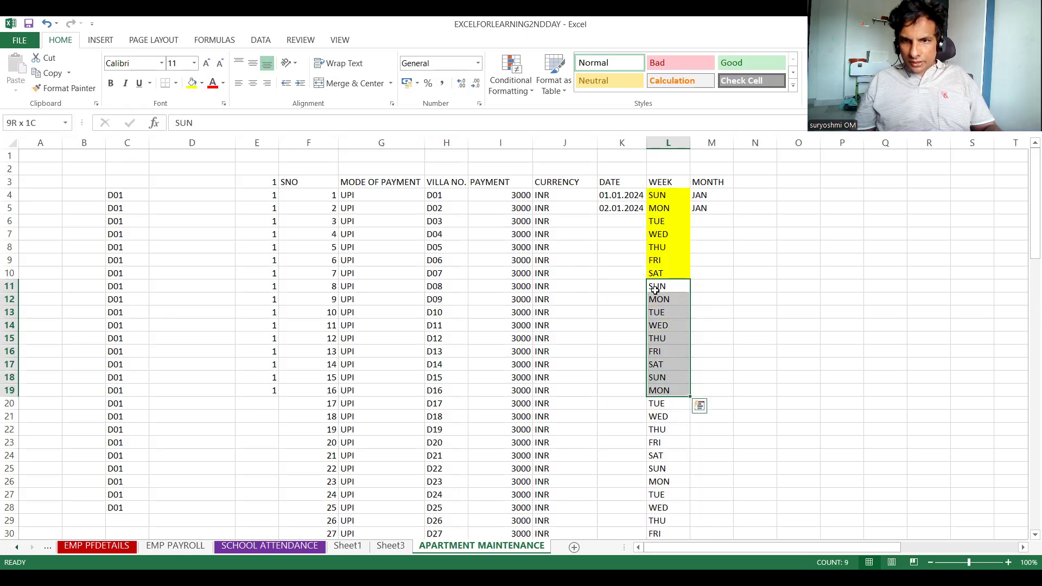
key(shift+Up)
key(shift+Up)
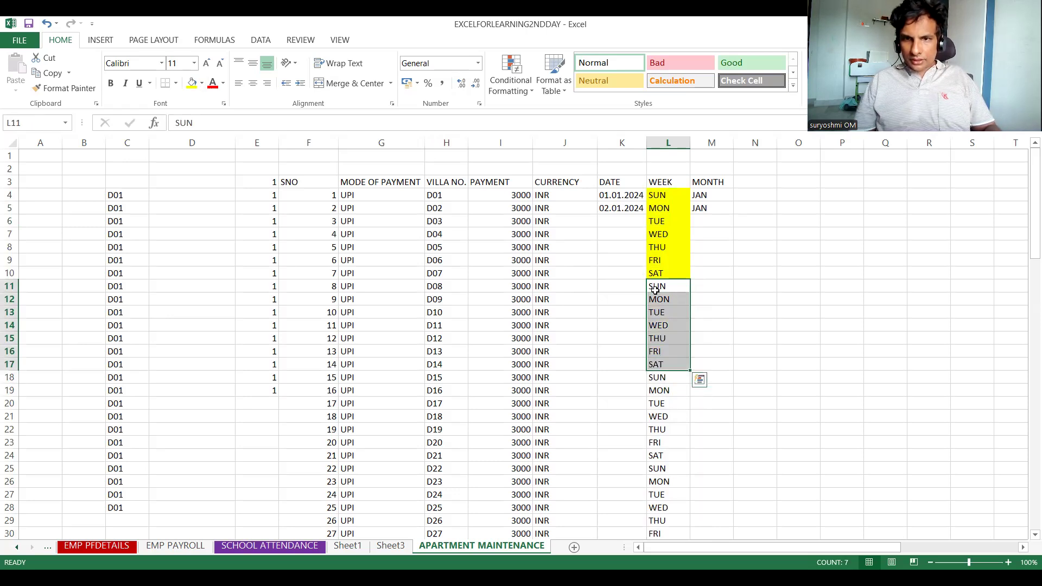
click(205, 82)
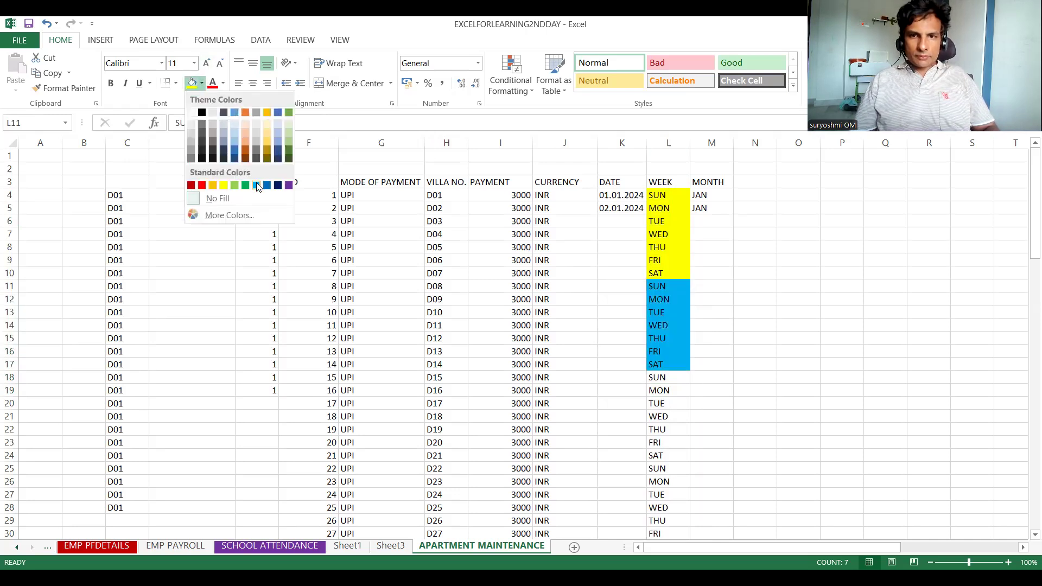
click(640, 260)
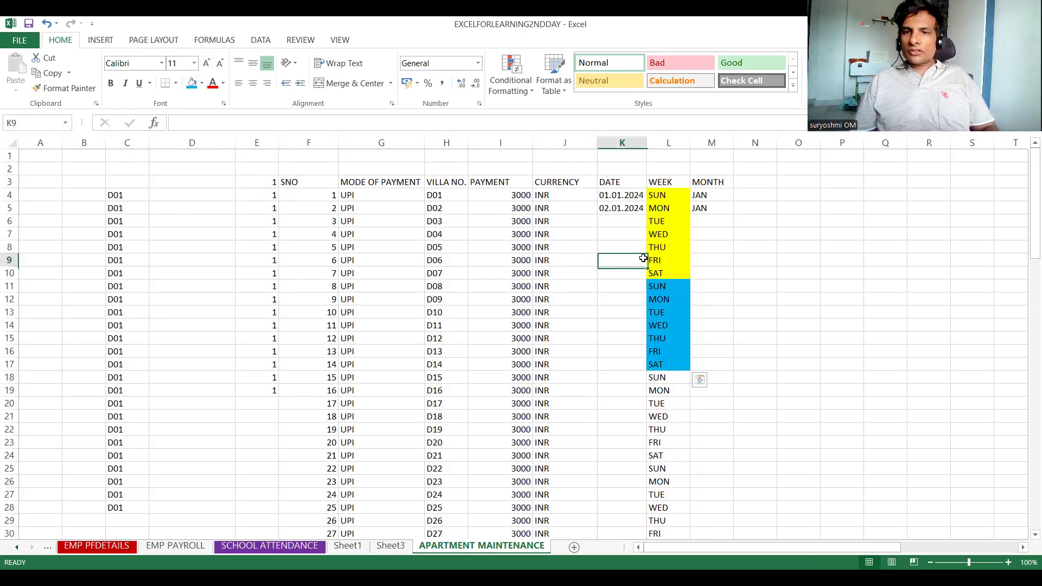
click(660, 200)
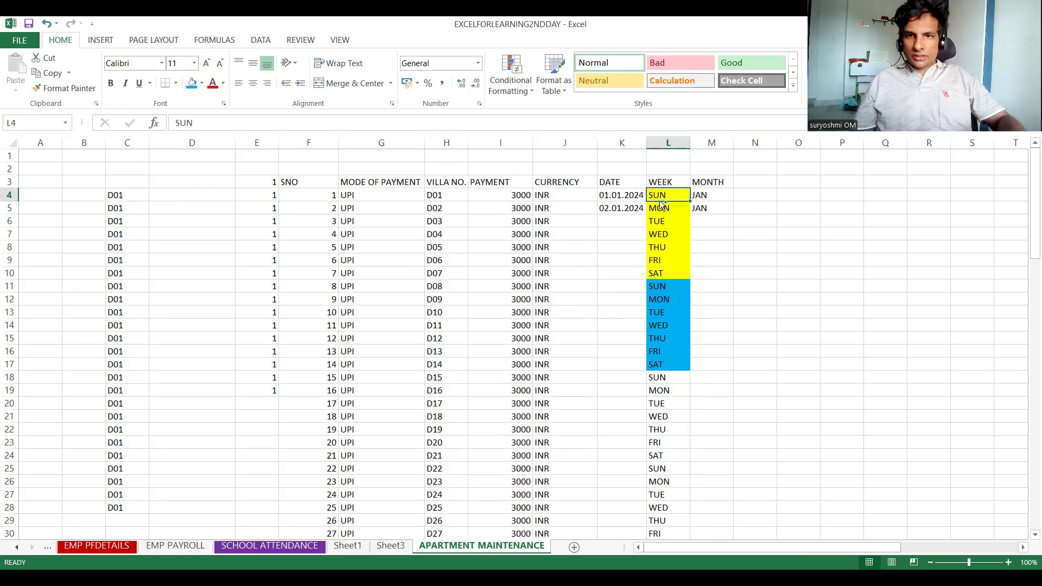
- Clear all weekday entries from the WEEK column, from cell L4 down to the end of the table
key(ctrl+shift+Down)
key(Delete)
key(ctrl+Up)
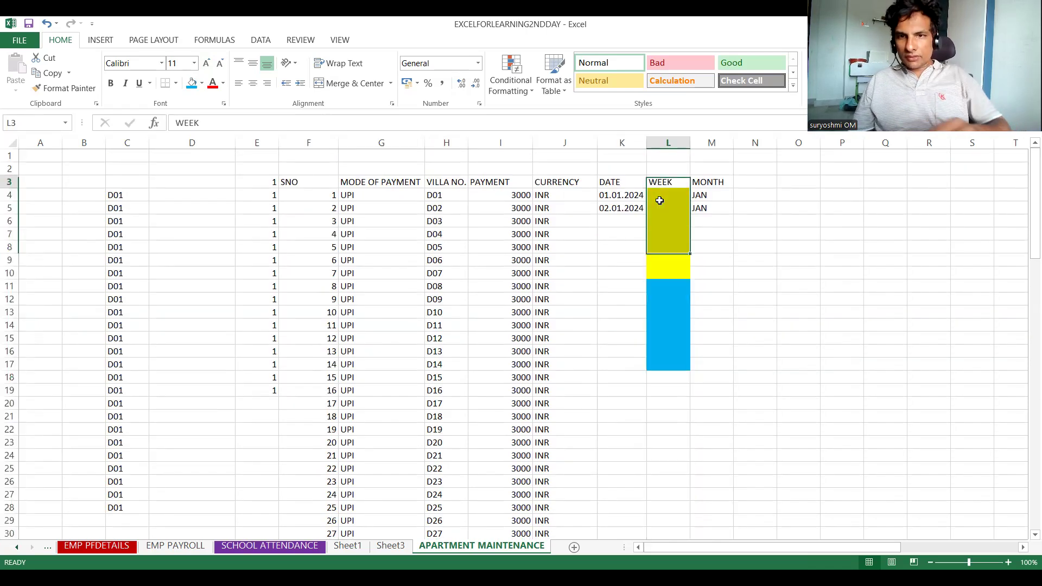
click(659, 201)
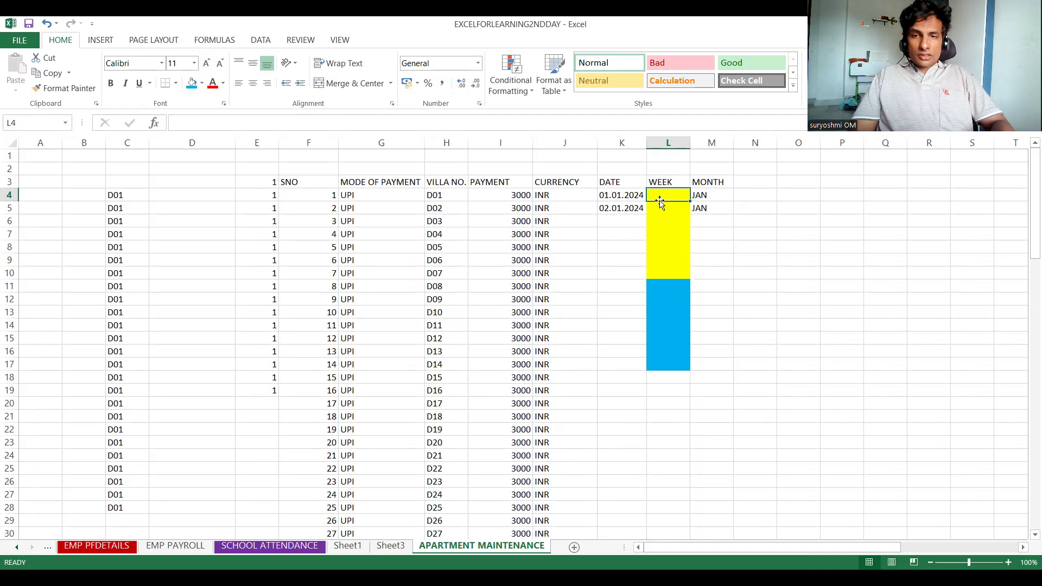
- Enter MON in cell L4 and fill the weekday series down to cell L26
text(MON)
key(ctrl+Return)
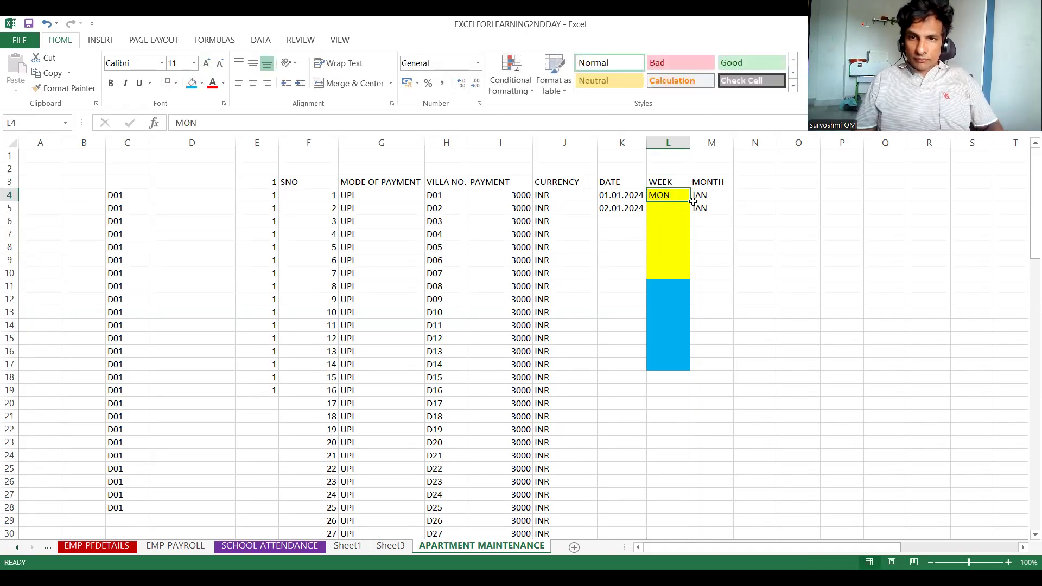
drag(690, 202, 696, 247)
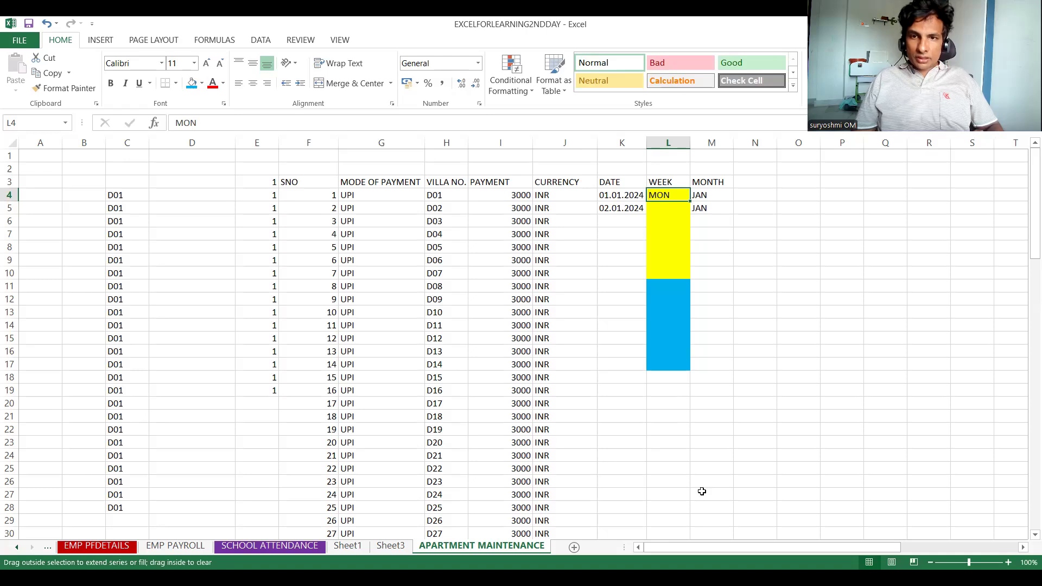
drag(701, 491, 702, 490)
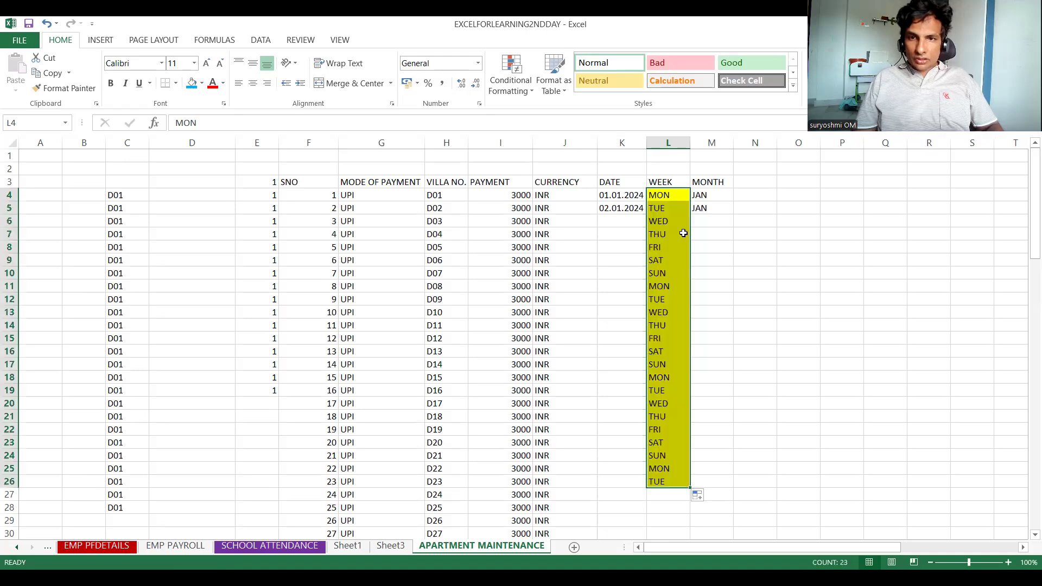
click(669, 279)
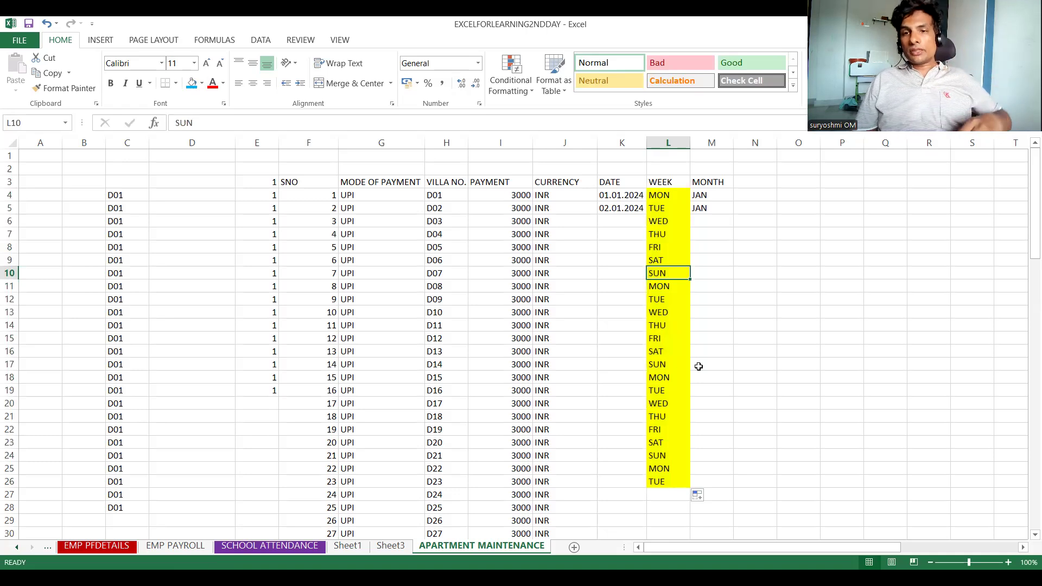
- Extend the weekday series starting with MON down the WEEK column to the table's last row
click(670, 197)
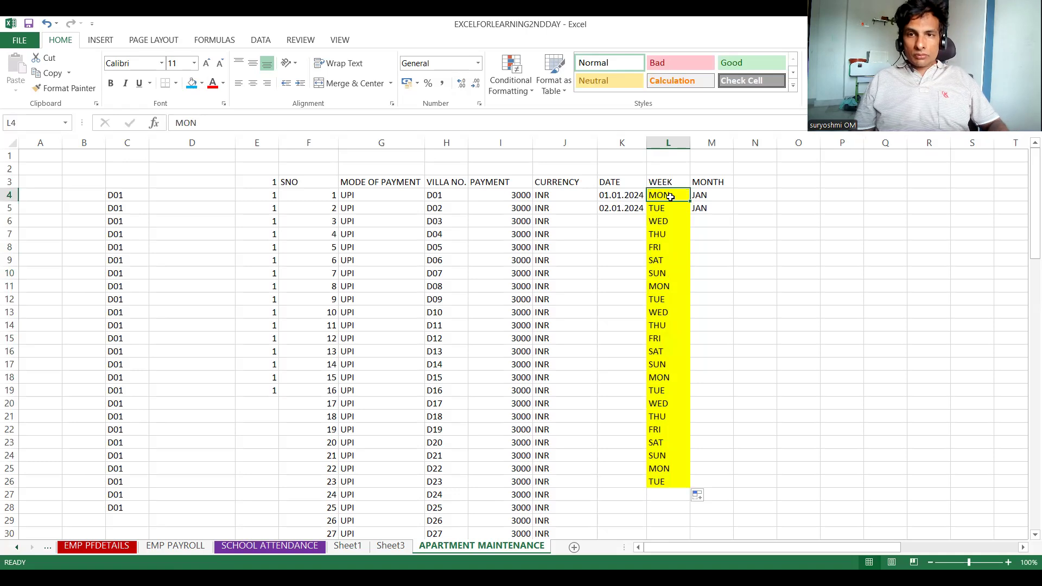
drag(691, 202, 693, 482)
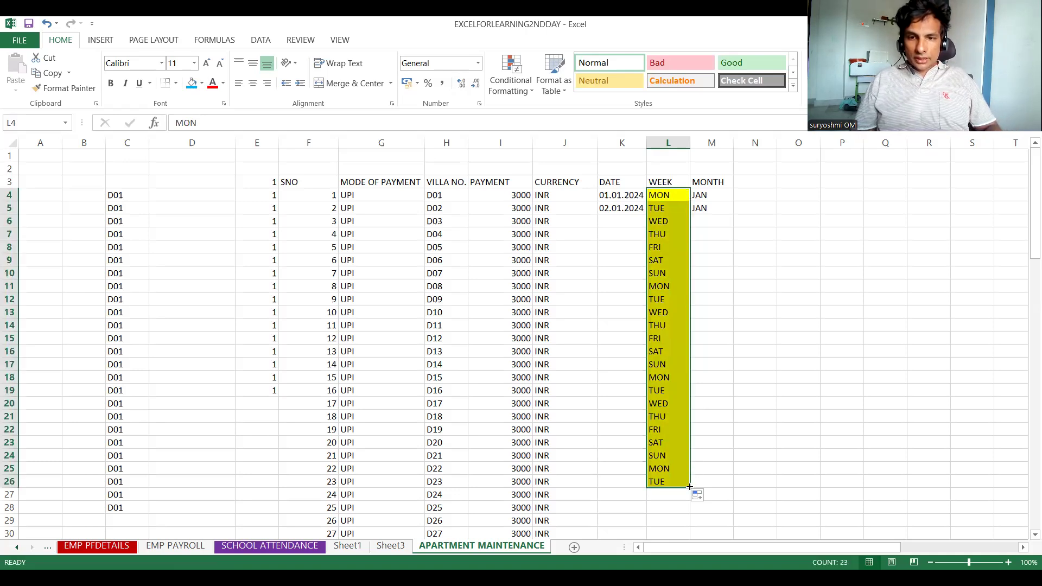
double_click(689, 487)
drag(1026, 281, 1026, 188)
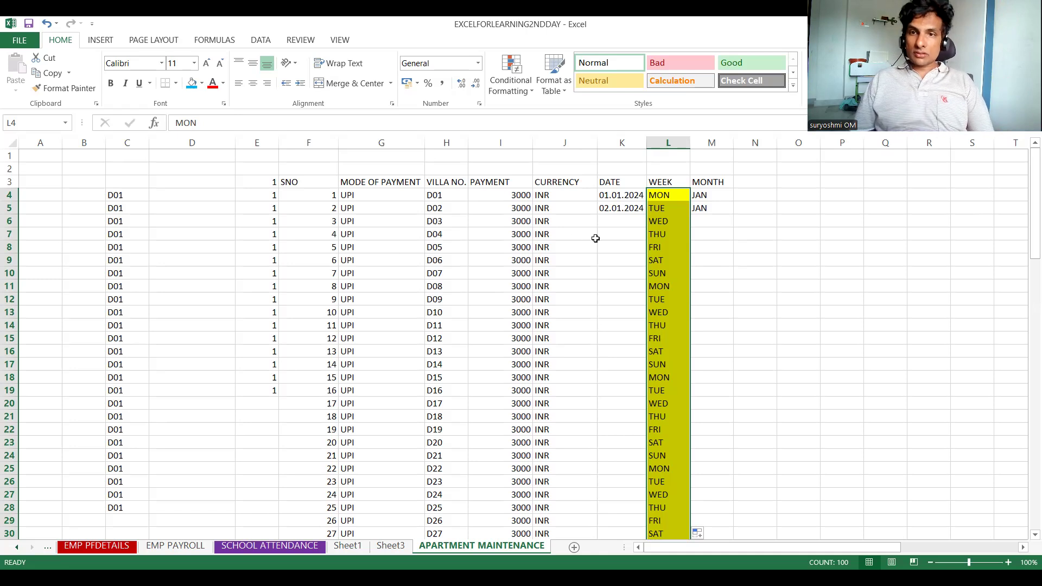
- Clear cell M5 and fill the MONTH column with months from JAN in M4 down the whole table
click(713, 197)
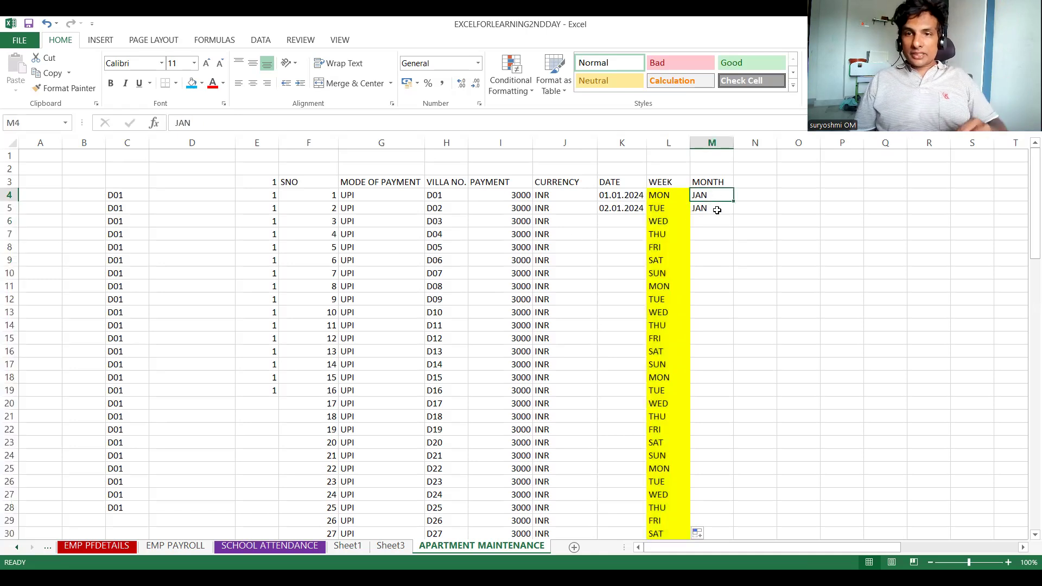
click(717, 210)
key(Delete)
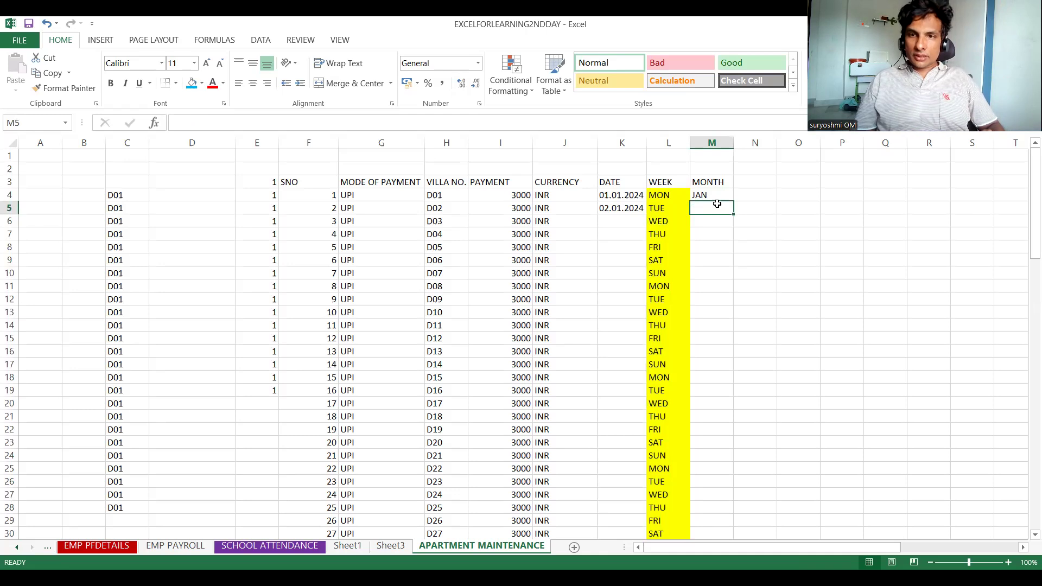
click(718, 197)
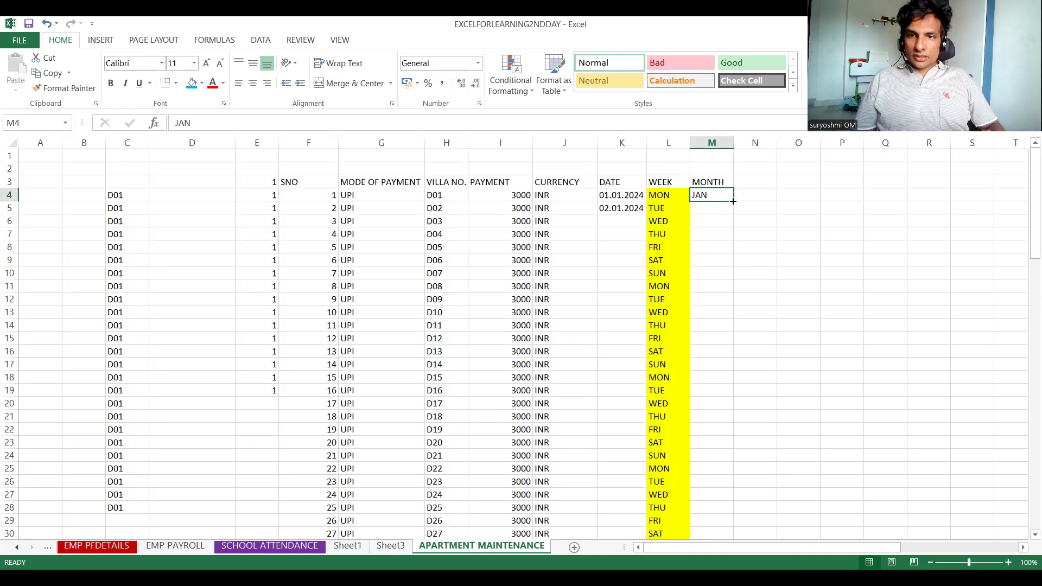
double_click(734, 203)
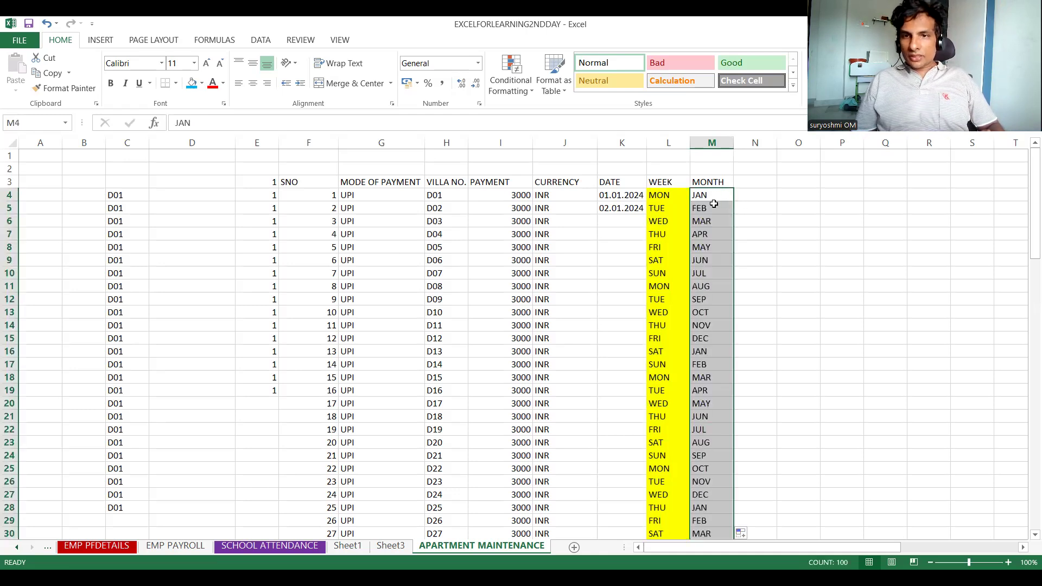
- Highlight the repeated JAN entries in cells M16 and M28 with a light blue fill
click(706, 341)
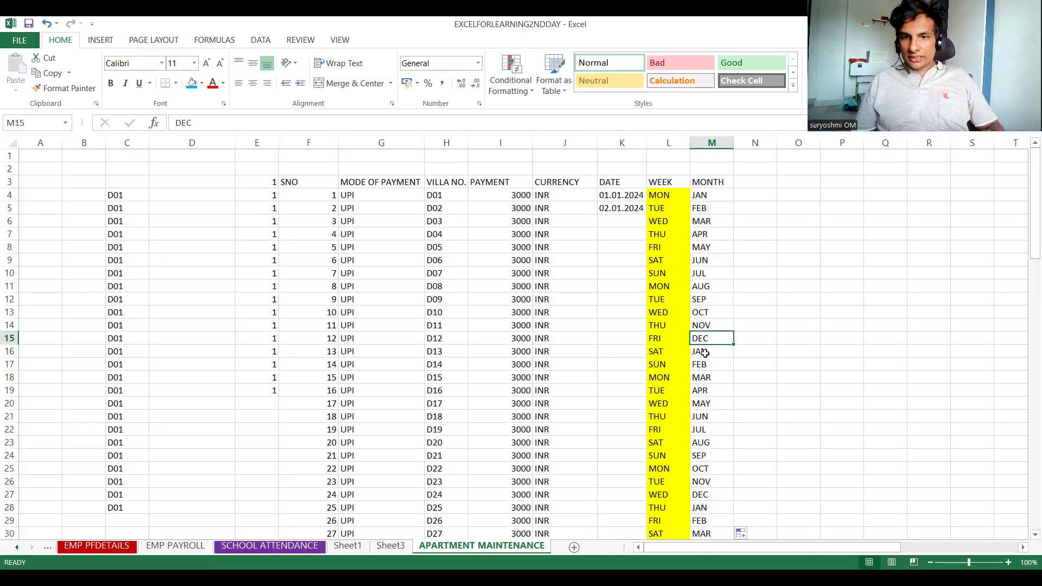
click(704, 353)
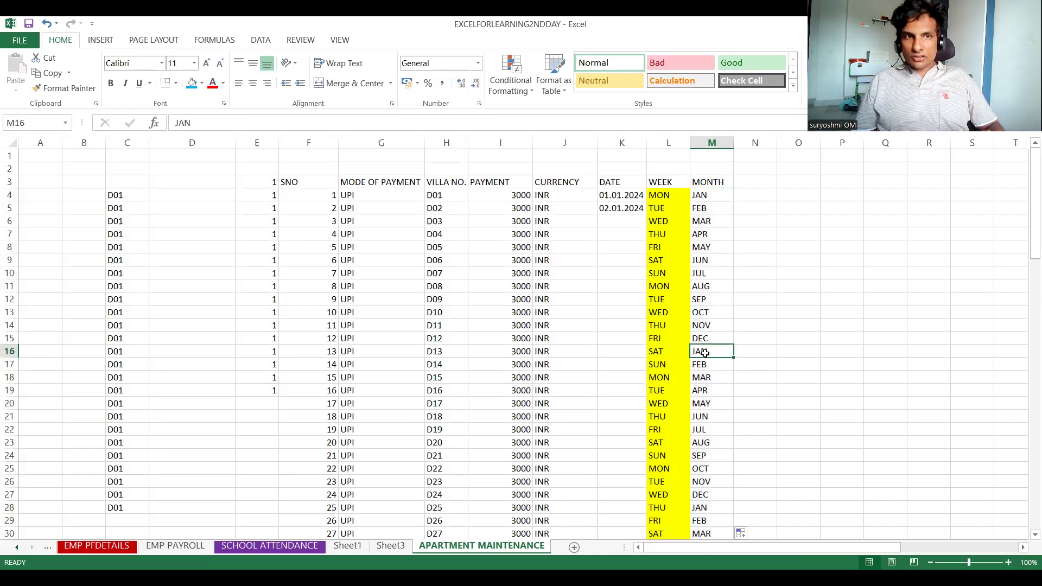
click(191, 82)
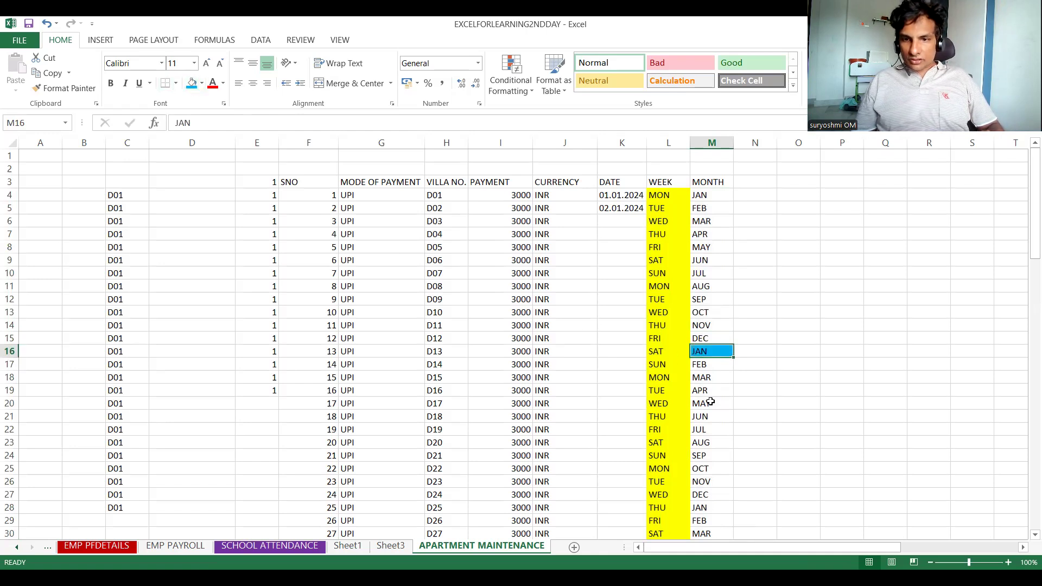
click(739, 403)
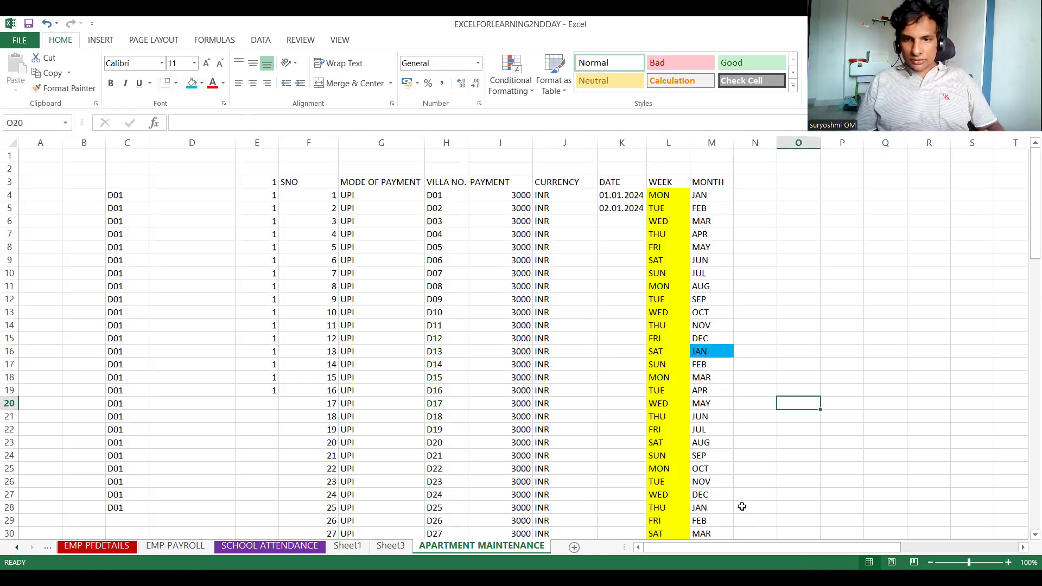
click(714, 510)
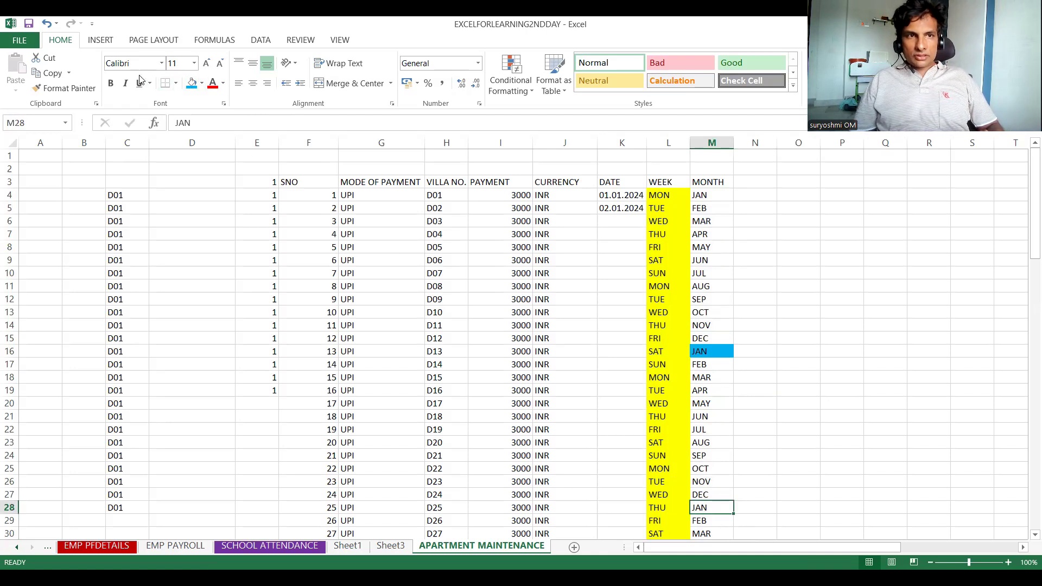
click(194, 85)
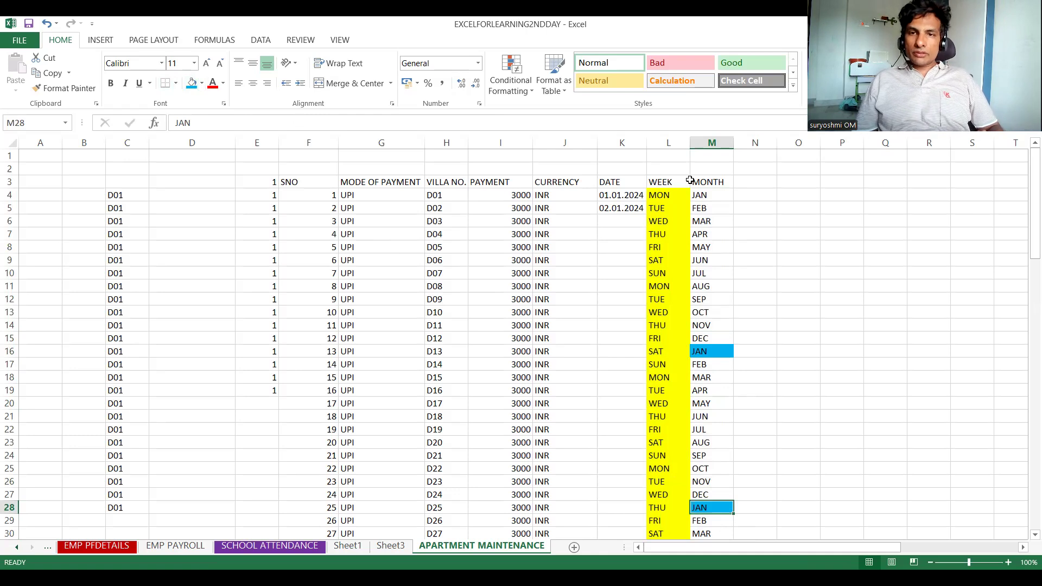
- Review the starting entries of the WEEK, MONTH and MODE OF PAYMENT columns
click(653, 194)
click(721, 183)
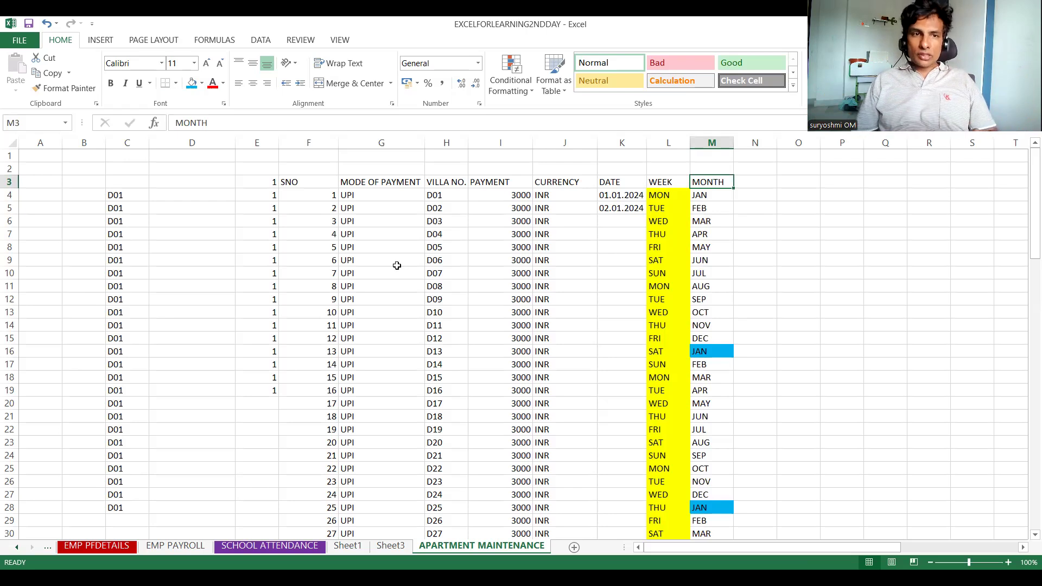
click(346, 199)
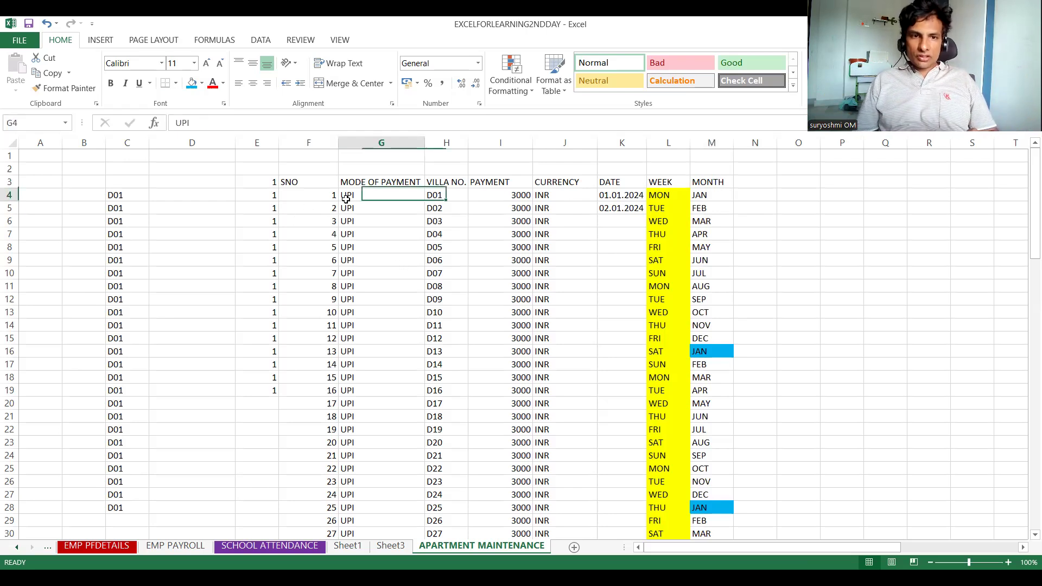
- Refill the VILLA NO. column from D01 in cell H4 down the whole table
click(432, 199)
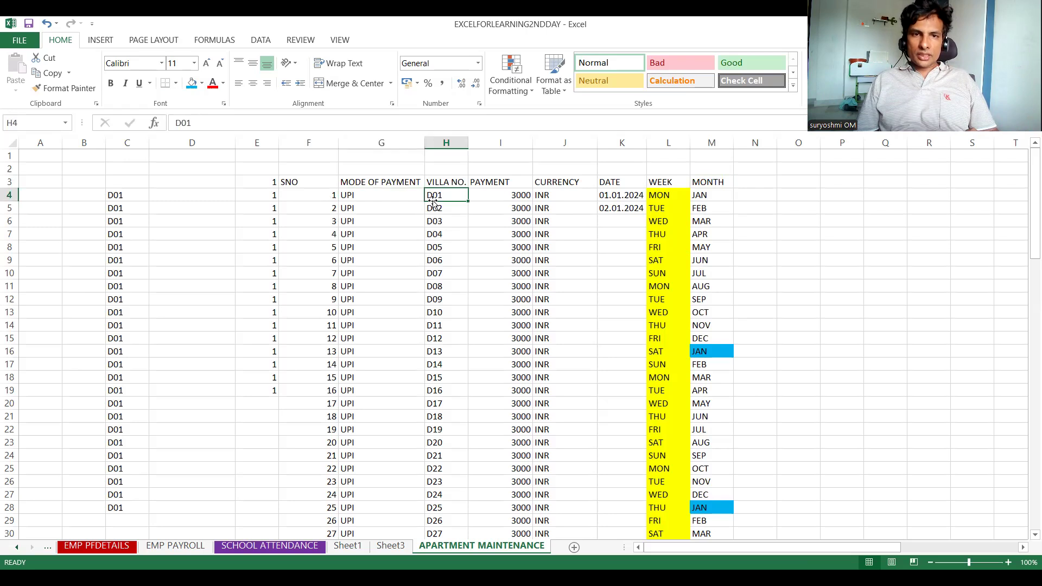
click(437, 210)
click(438, 194)
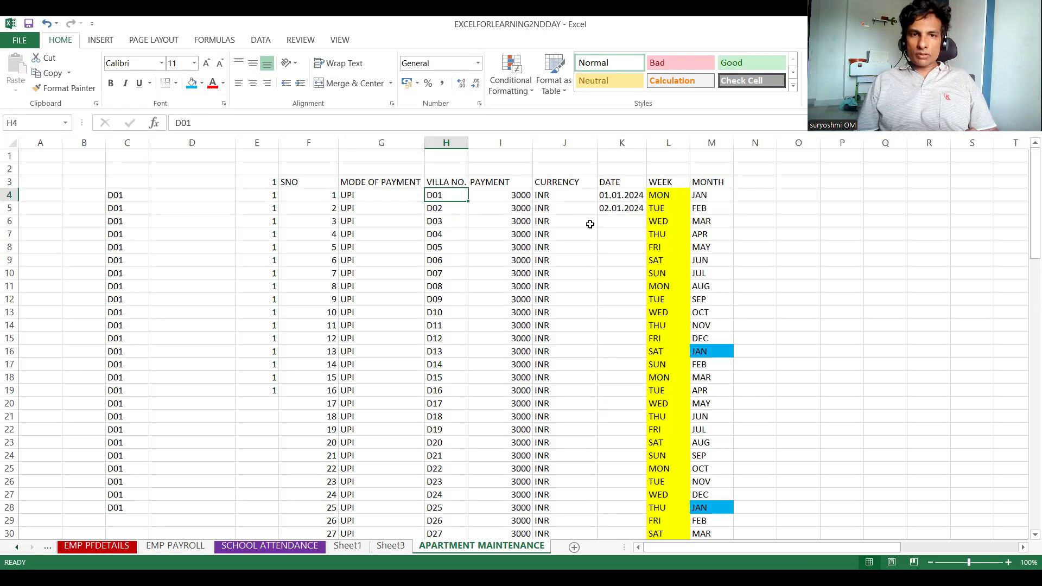
click(431, 209)
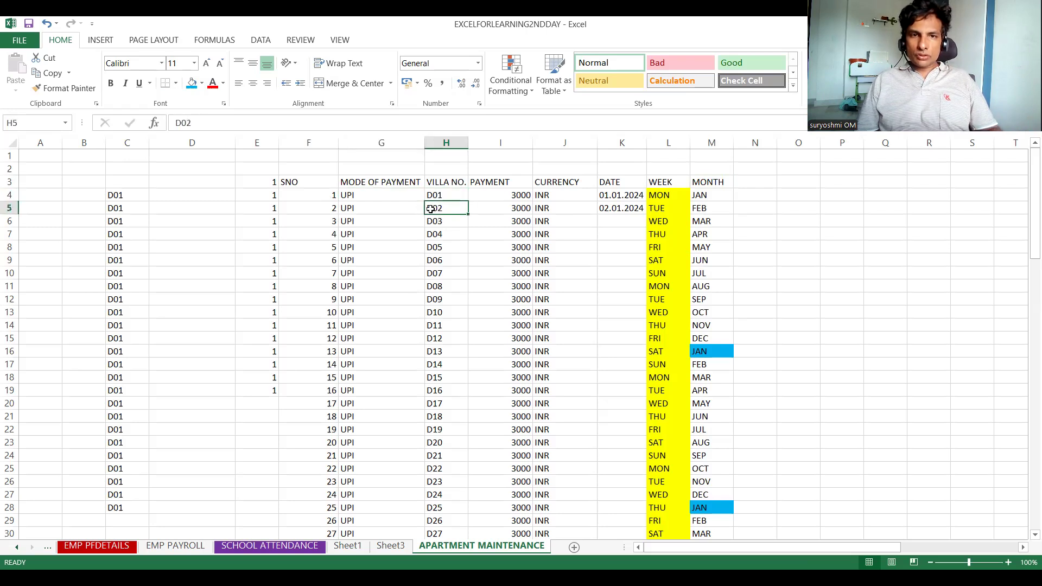
mouse_move(438, 194)
mouse_down()
mouse_move(471, 201)
mouse_move(459, 196)
mouse_up()
double_click(468, 201)
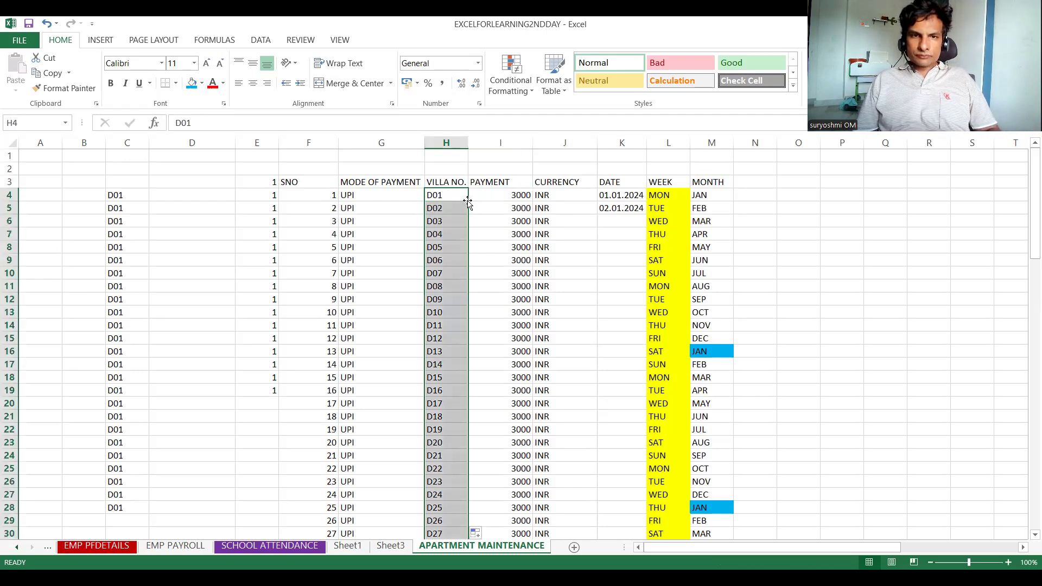
- Copy the date 01.01.2024 from cell K4 into the empty cell T2
click(478, 201)
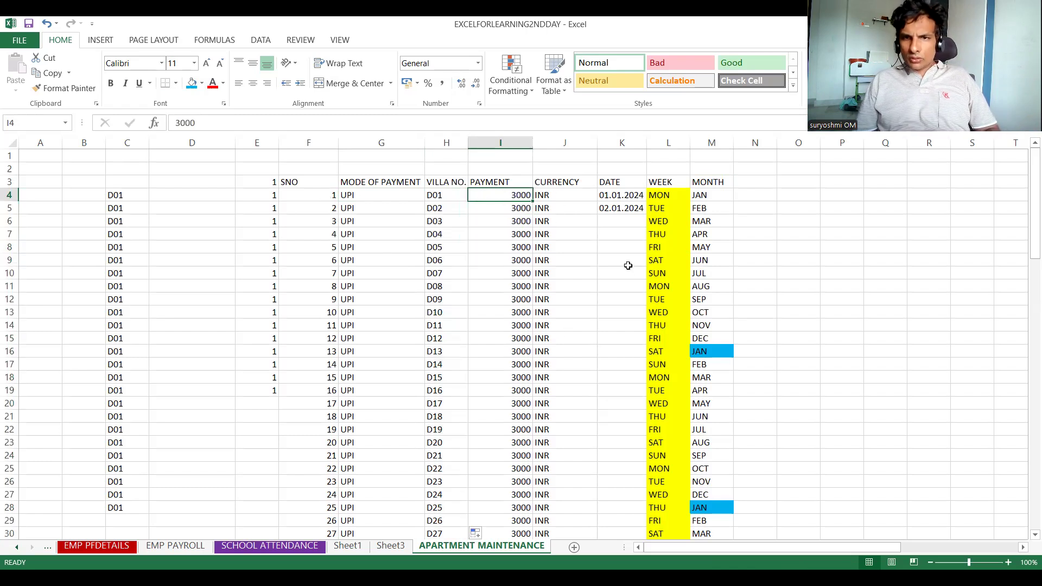
click(617, 197)
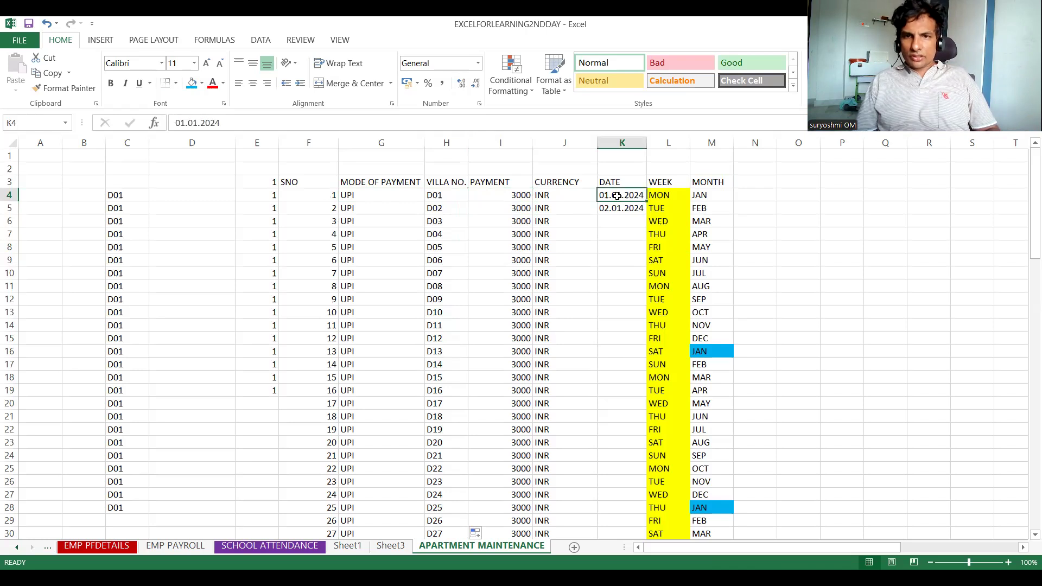
click(613, 206)
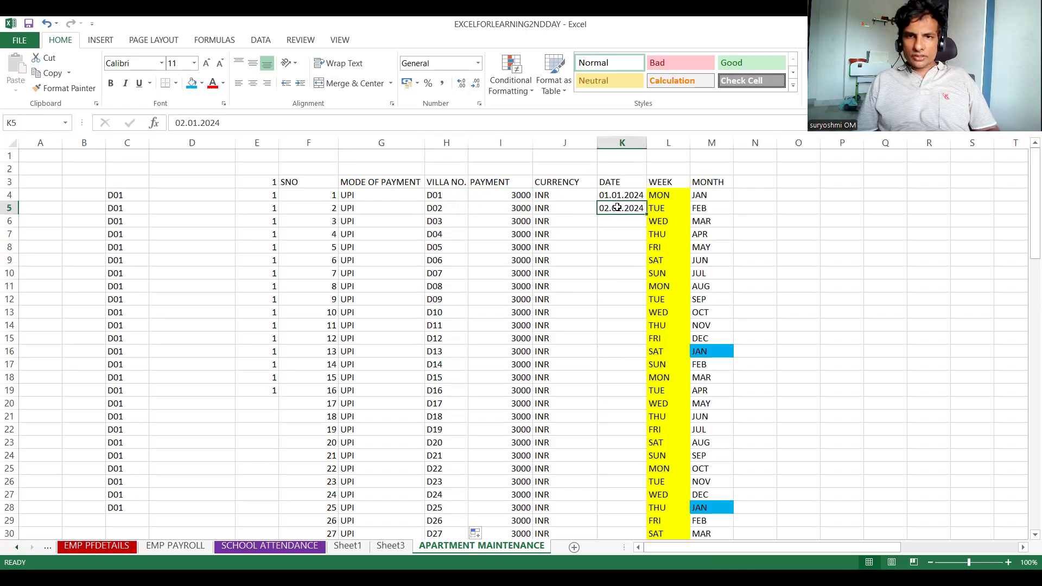
click(617, 194)
key(ctrl+c)
key(Right)
key(Right)
key(Right)
key(Right)
key(Right)
key(Right)
key(Right)
key(Right)
key(Right)
key(Right)
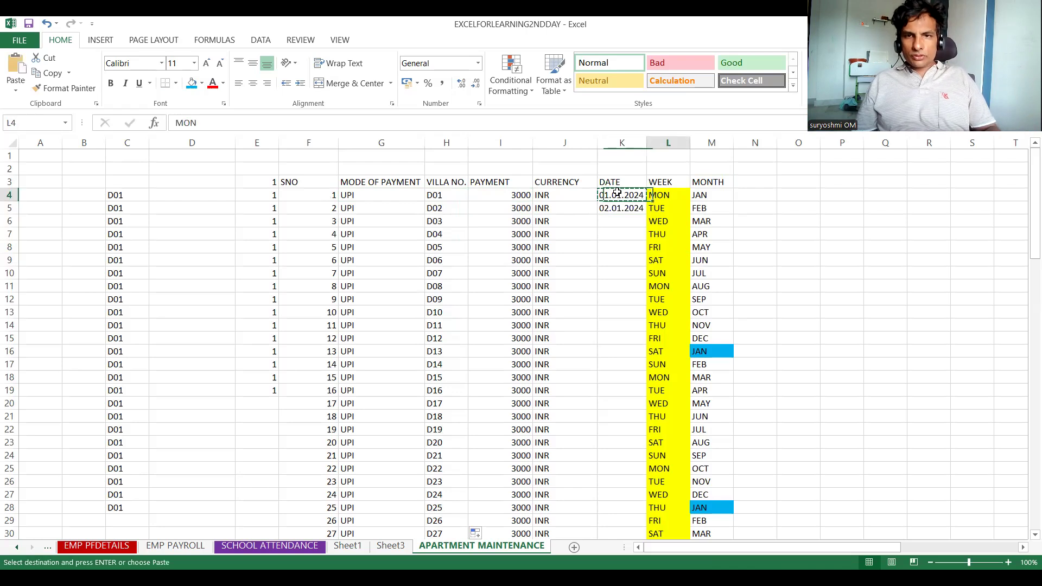
key(Right)
key(Right)
key(Right)
key(Right)
key(Right)
key(Right)
key(Right)
key(Right)
key(Right)
key(Right)
key(Right)
key(Right)
key(Right)
key(Right)
key(Right)
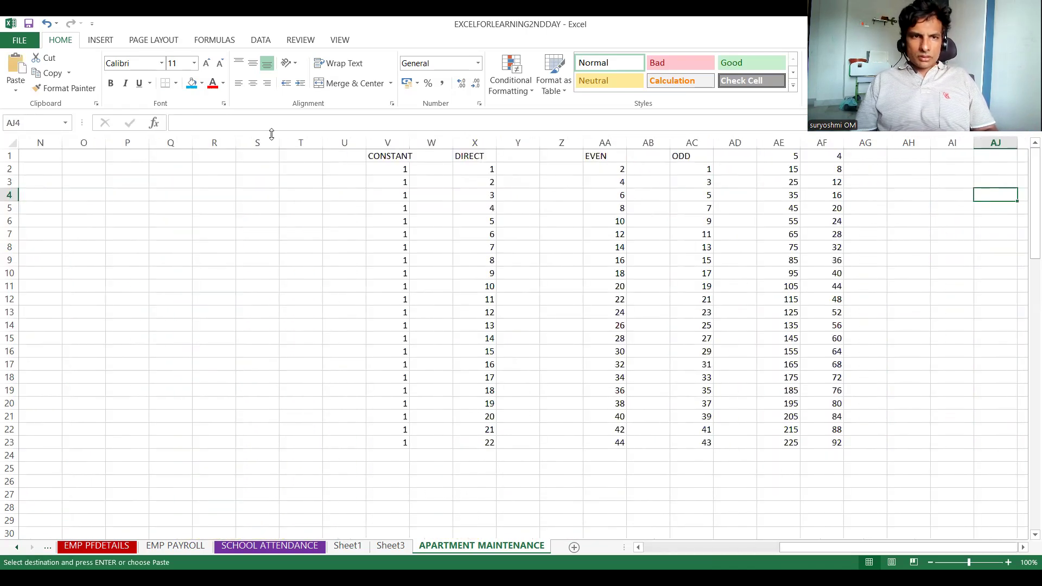
click(292, 178)
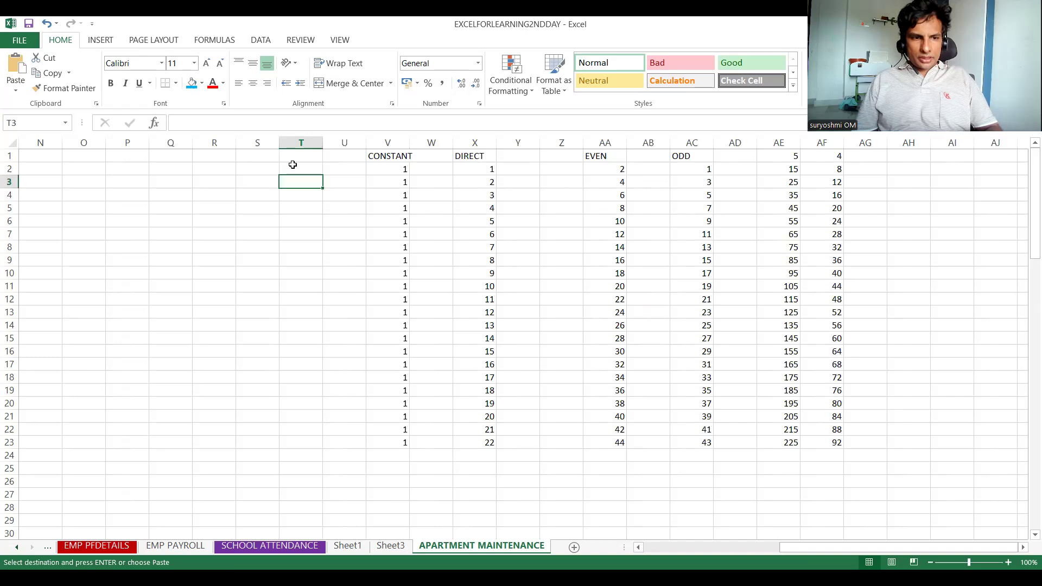
click(292, 167)
key(ctrl+v)
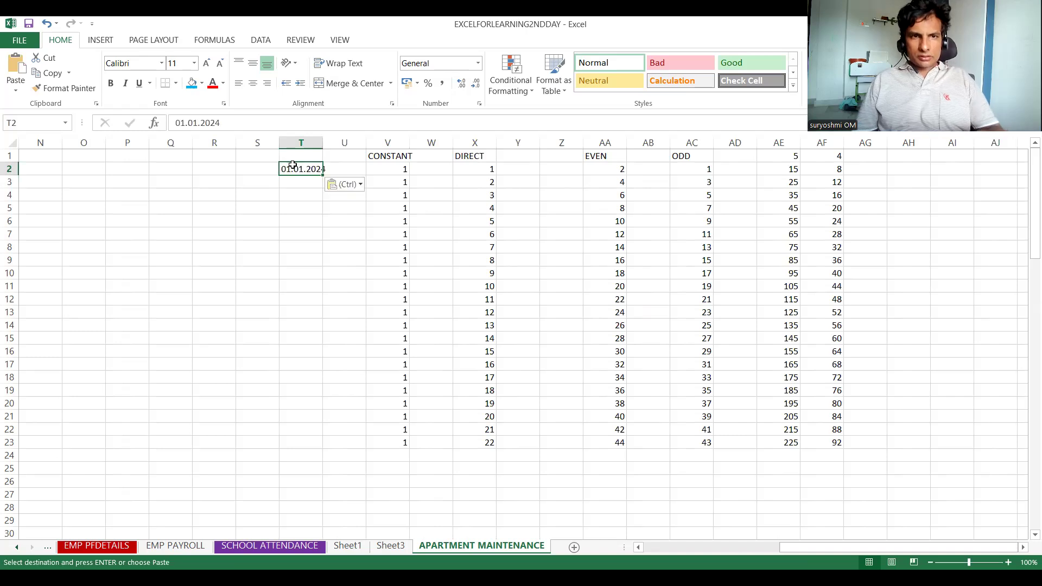
- Fit column T's width to the date and fill the series from T2 down to T27
double_click(322, 143)
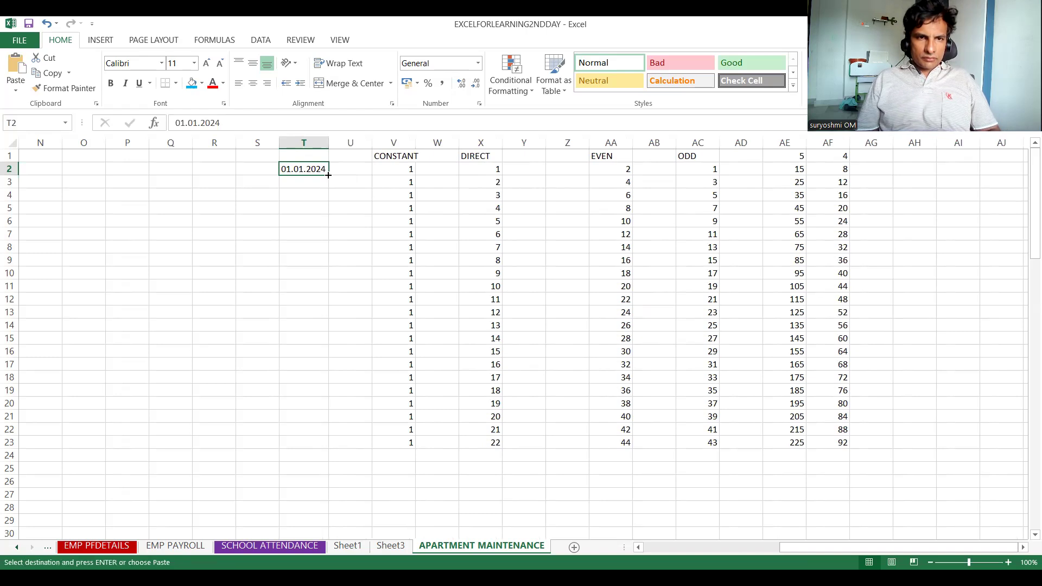
drag(328, 175, 331, 207)
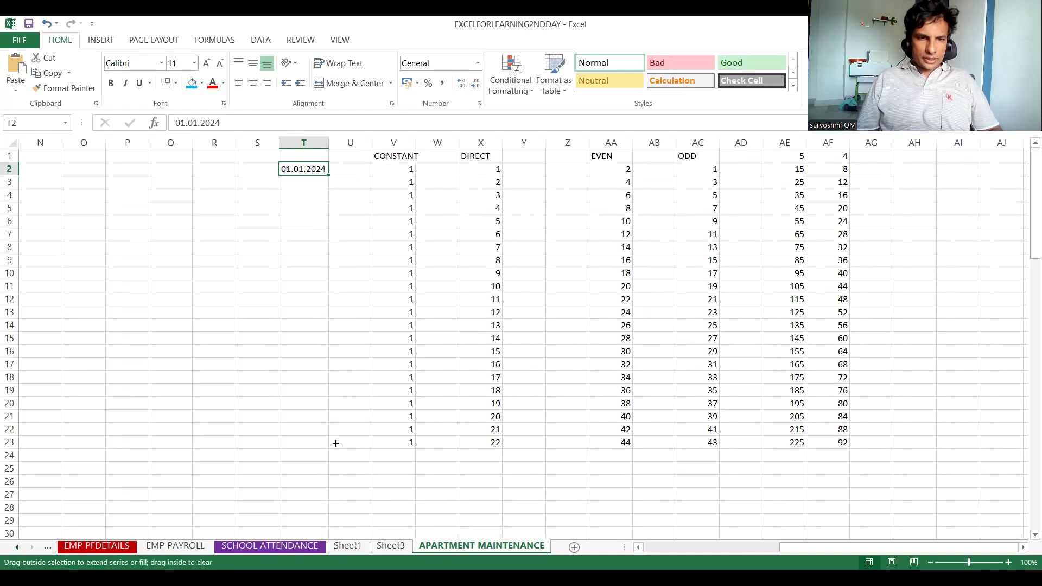
drag(335, 473, 331, 498)
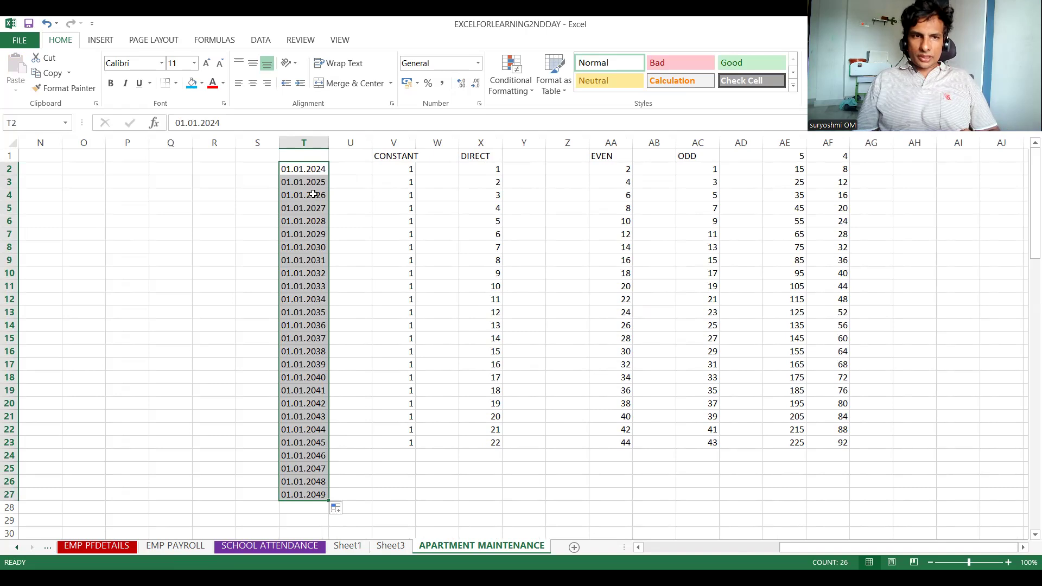
- Try the entry 1ST JAN in cell T2 and leave the cell empty
click(303, 171)
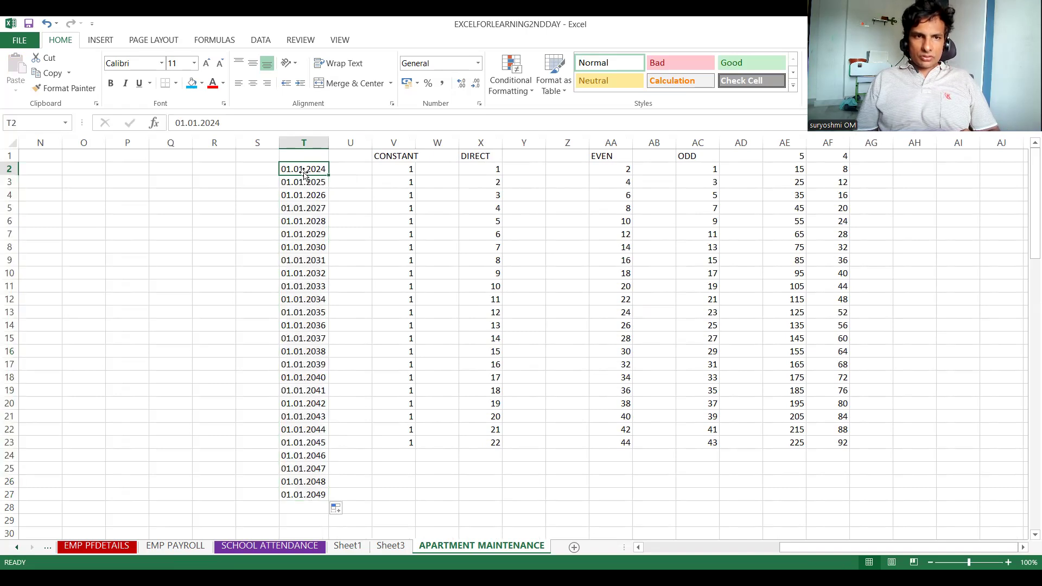
text(1ST)
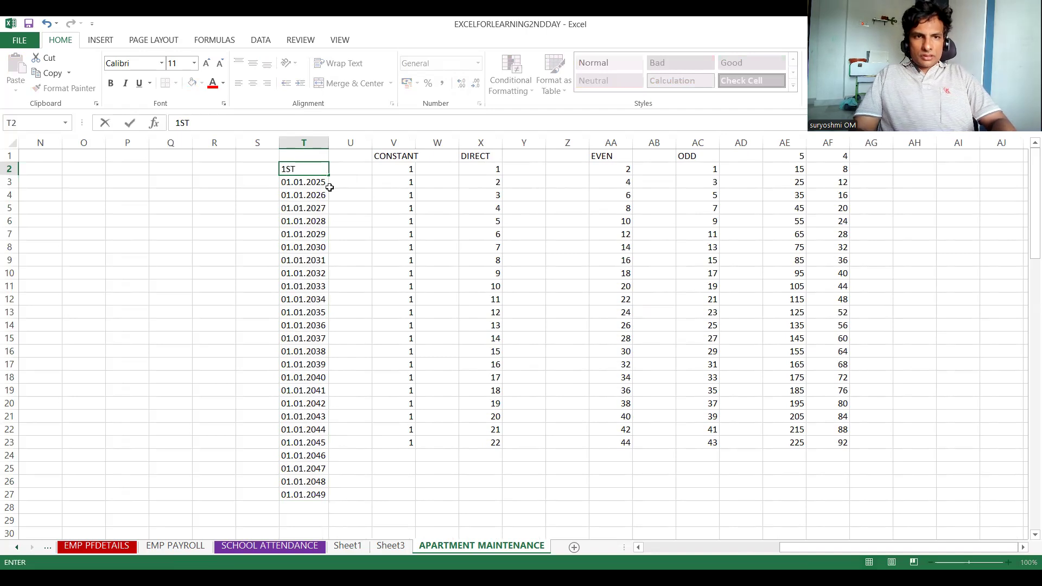
text( JAN)
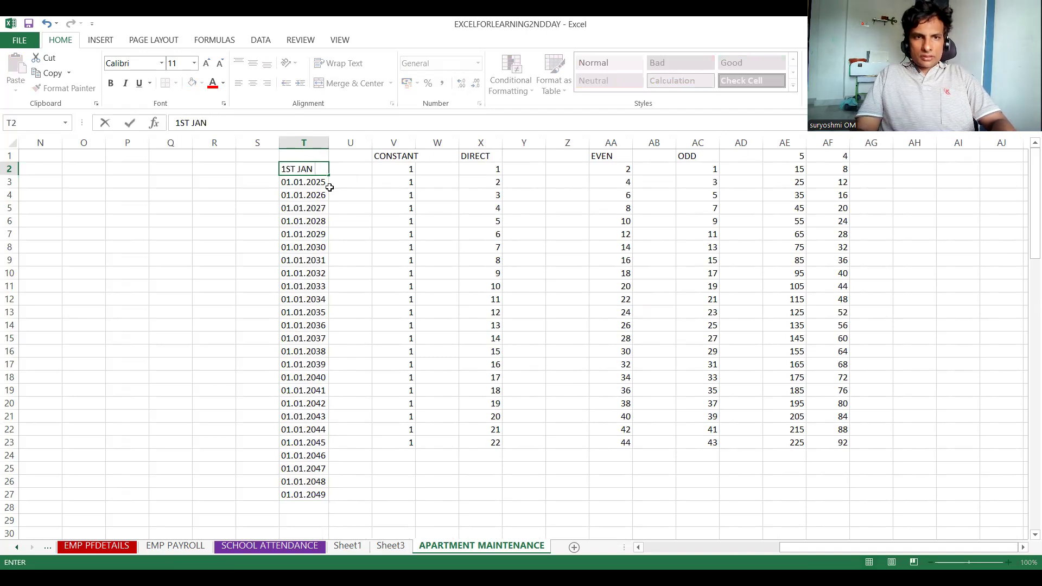
key(BackSpace)
key(BackSpace)
key(BackSpace)
key(BackSpace)
key(BackSpace)
key(BackSpace)
key(BackSpace)
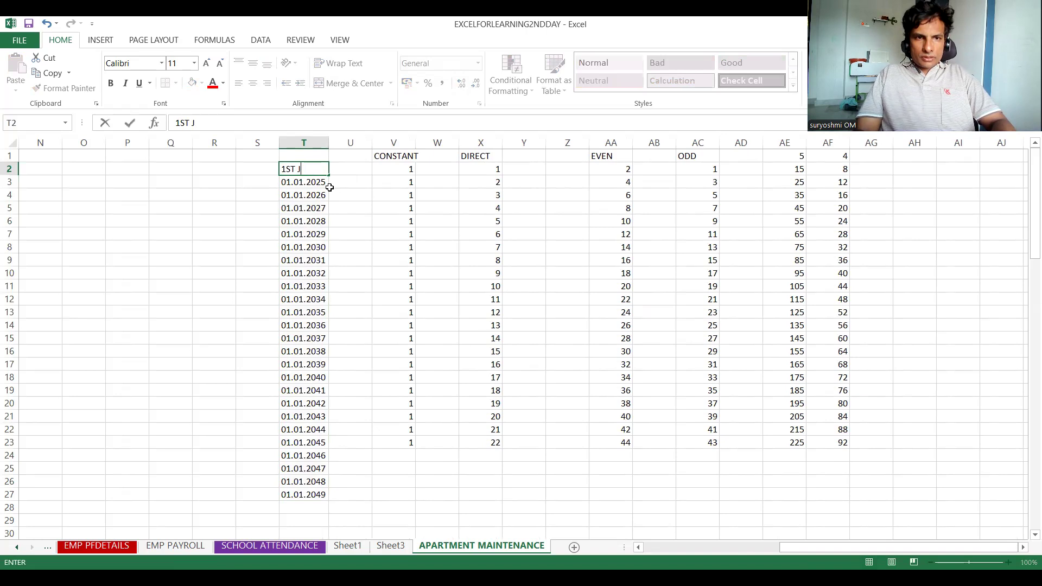
click(309, 196)
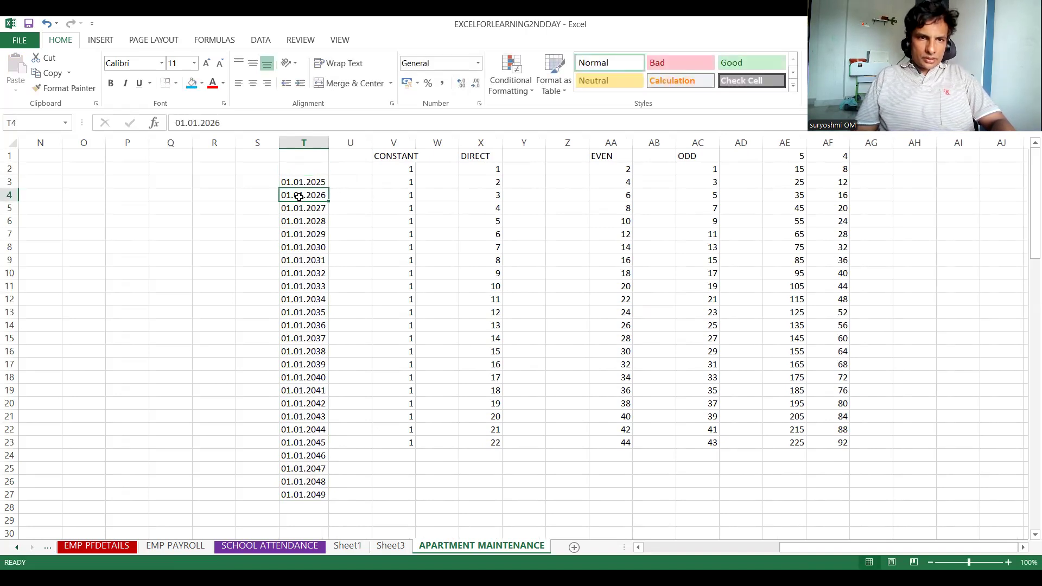
- Change the date in cell T4 to 02.01.2025
double_click(290, 196)
key(BackSpace)
text(2)
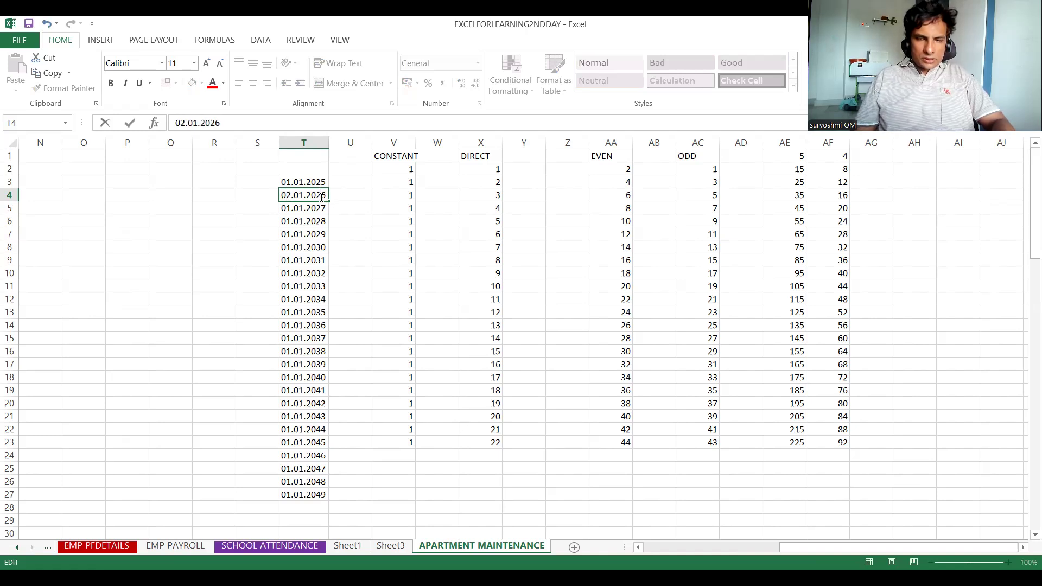
key(BackSpace)
text(5)
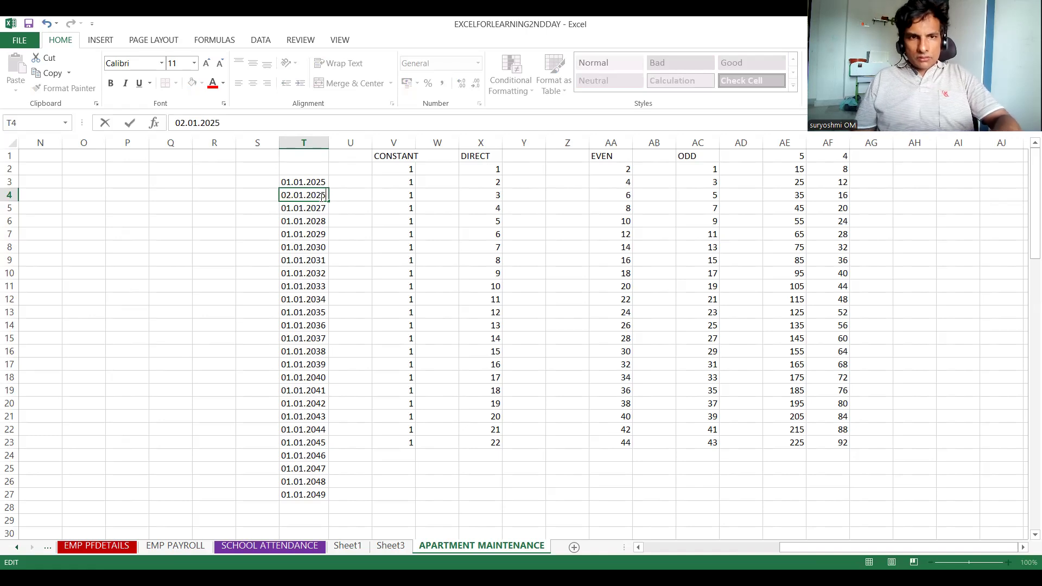
key(Return)
- Fill the series from the two dates in T3 and T4 down column T to row 30
click(291, 182)
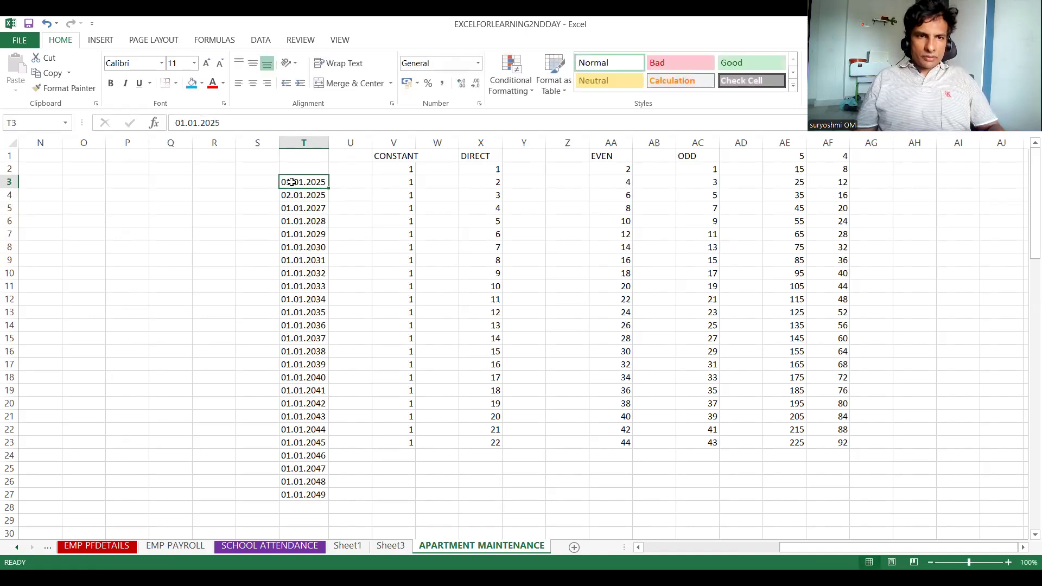
drag(291, 182, 321, 243)
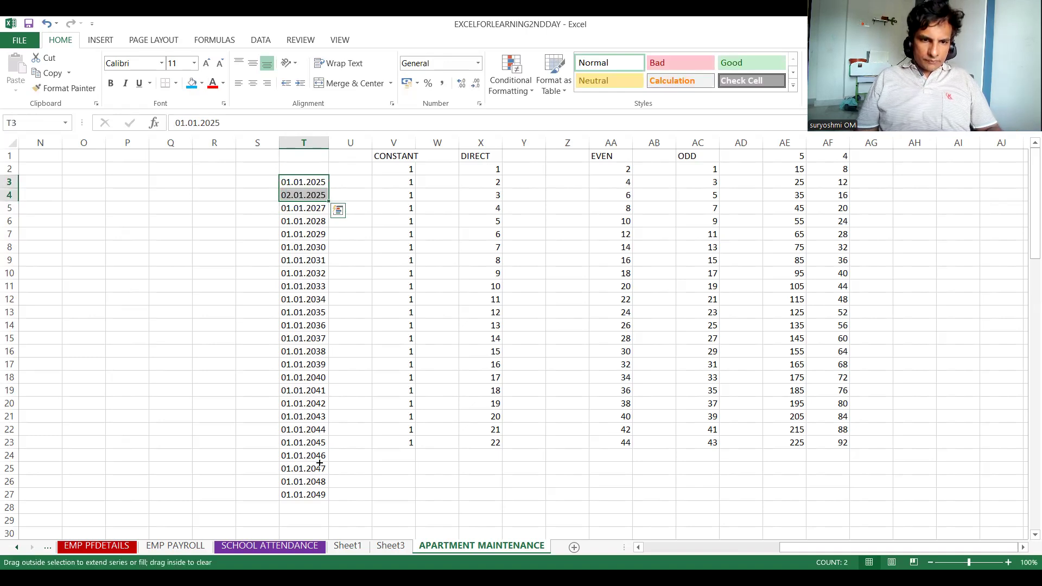
drag(319, 463, 319, 468)
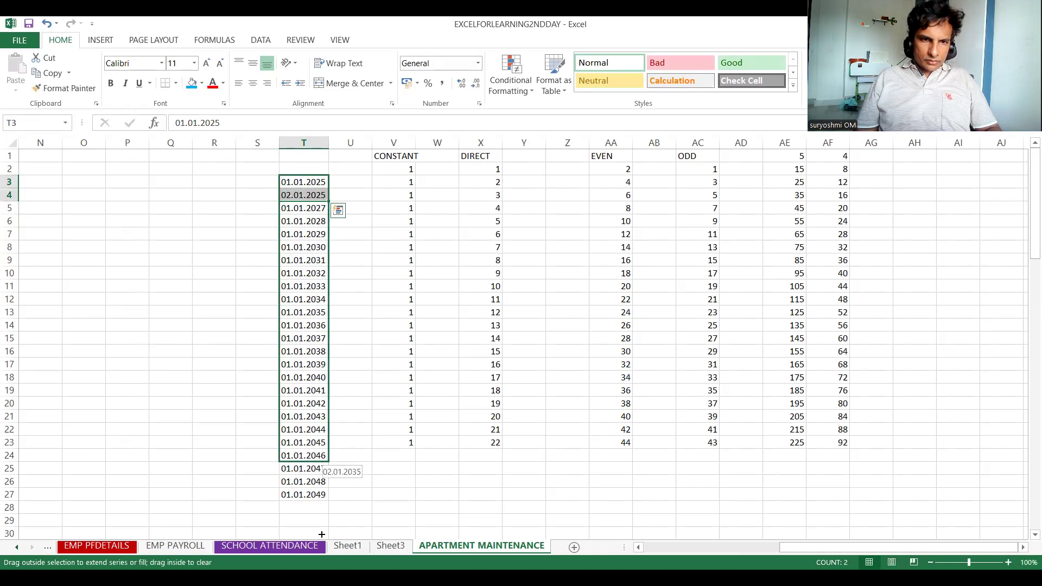
drag(322, 535, 320, 534)
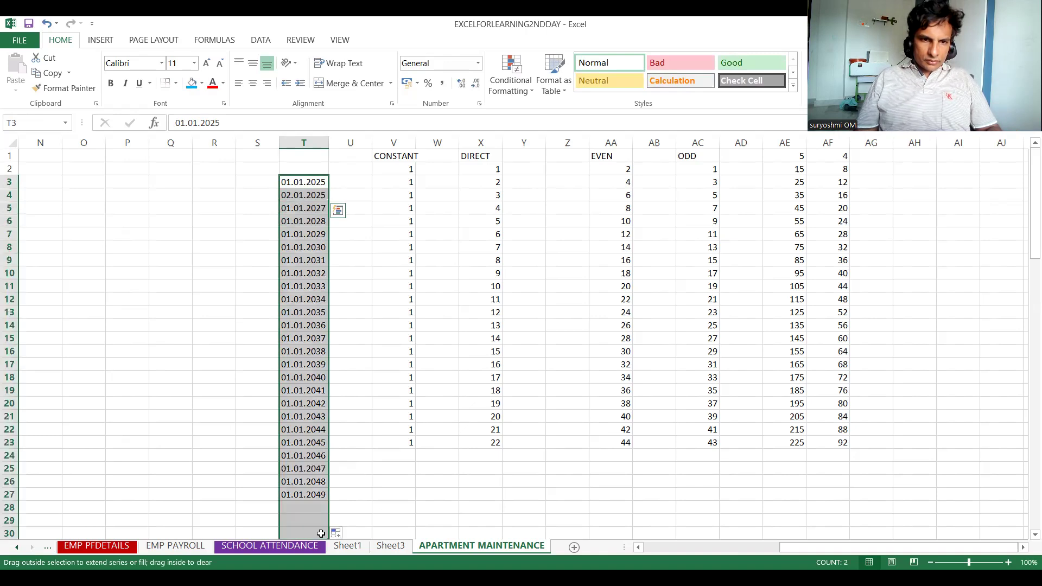
click(321, 333)
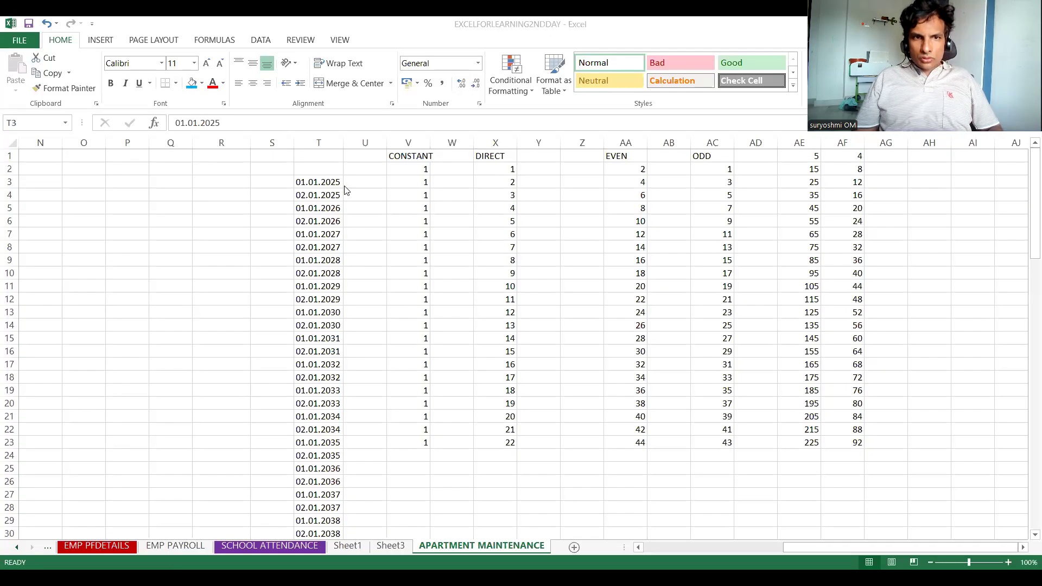
- Delete all the dates in column T from T3 downward
click(312, 186)
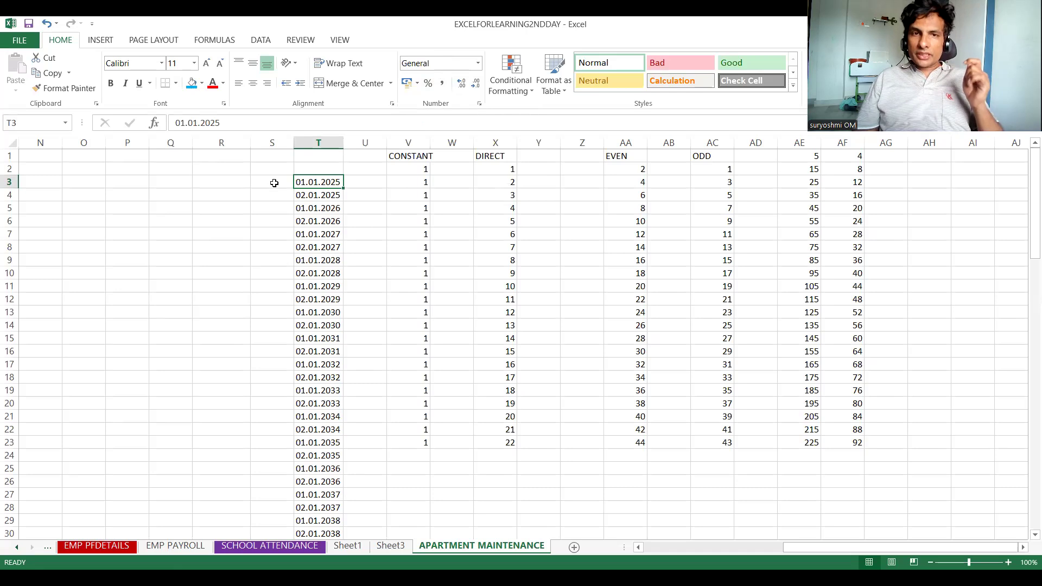
key(shift+Down)
key(shift+Down)
key(shift+Down)
key(shift+Down)
key(shift+Down)
key(shift+Down)
key(shift+Down)
key(shift+Down)
key(shift+Down)
key(shift+Down)
key(shift+Down)
key(shift+Down)
key(shift+Down)
key(shift+Down)
key(shift+Down)
key(shift+Down)
key(shift+Down)
key(shift+Down)
key(shift+Down)
key(shift+Down)
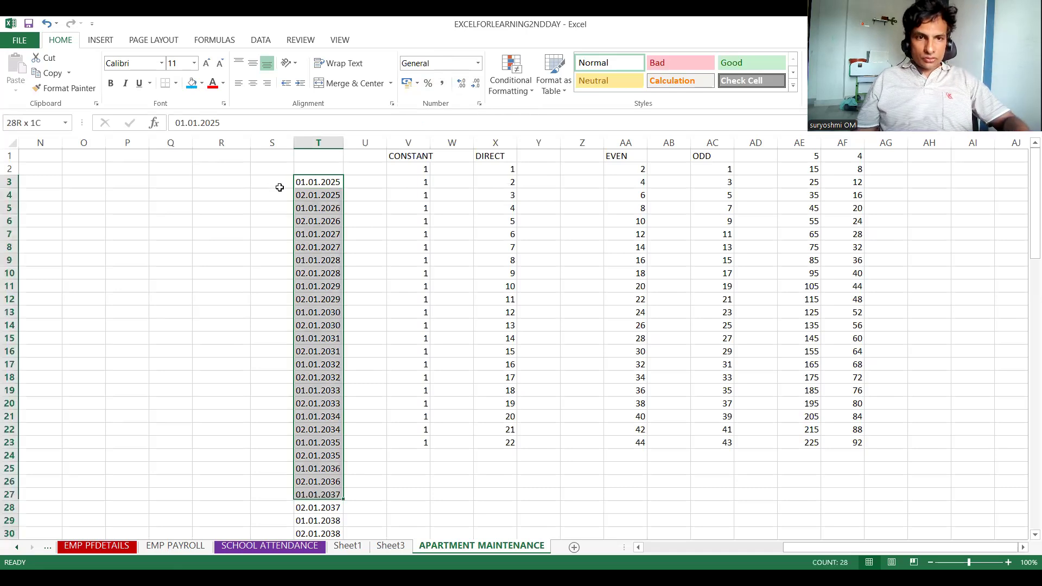
key(Delete)
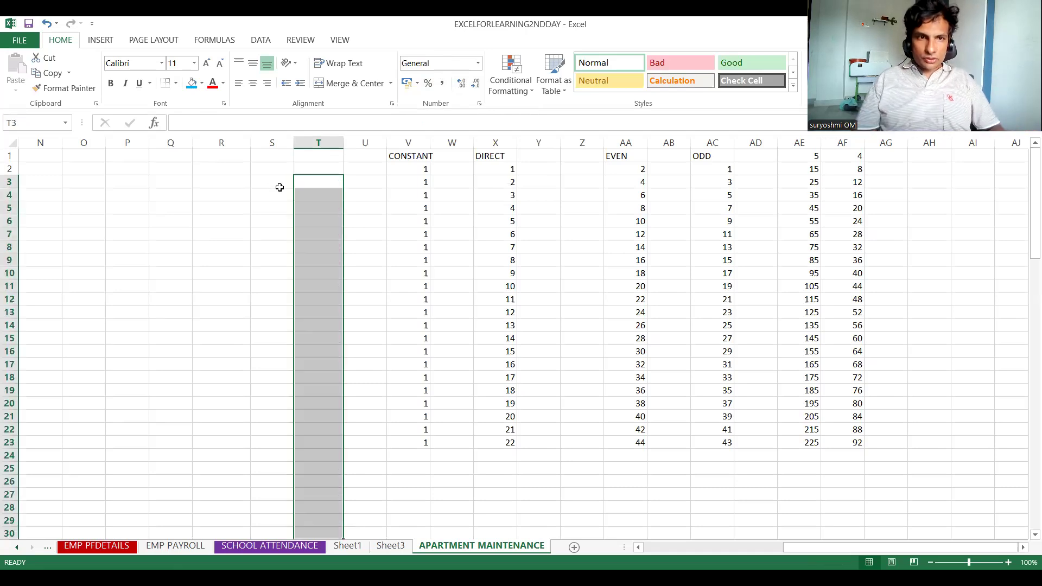
- Enter the date 01-01-2024 in cell T3
click(311, 182)
text(01)
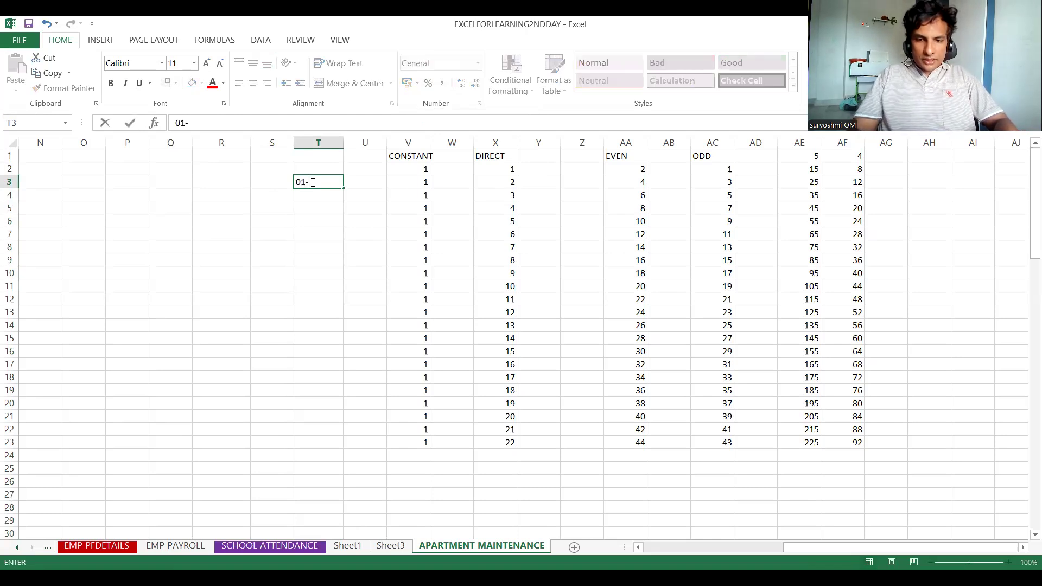
text(-01-2024)
key(Return)
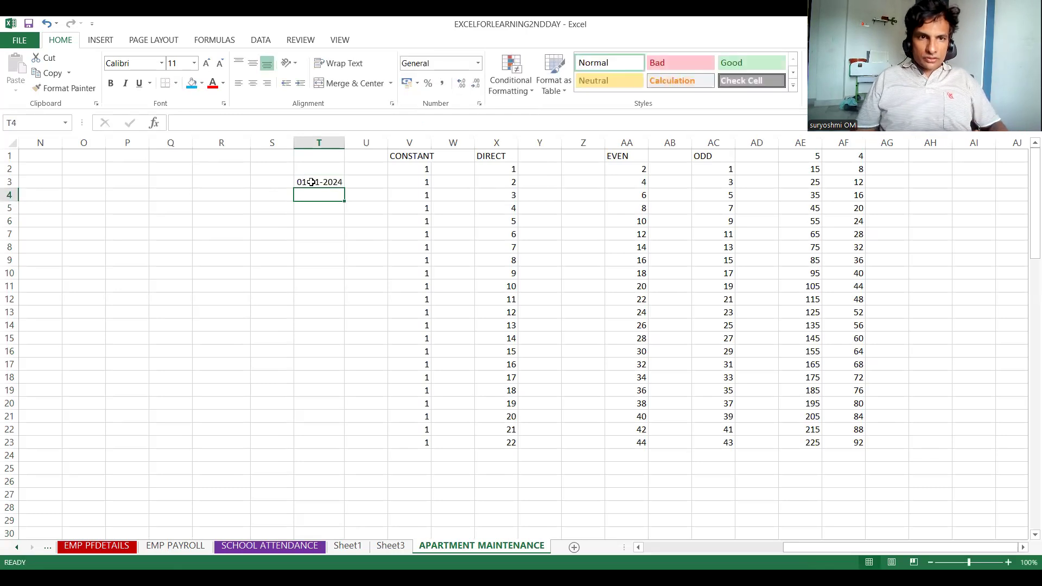
- Fill the date series from T3 down column T to row 79
click(310, 182)
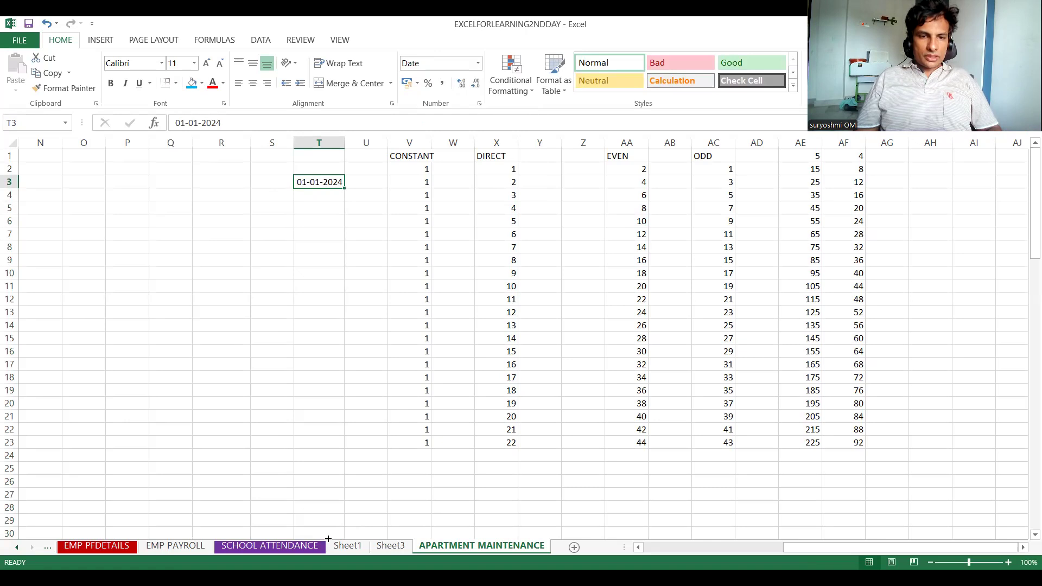
drag(326, 551, 327, 551)
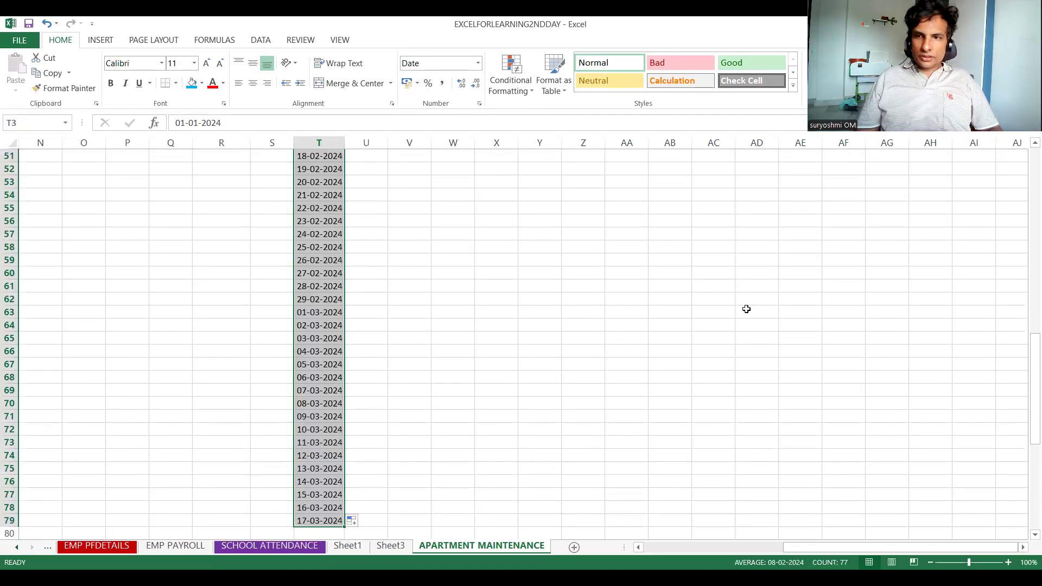
drag(1027, 327, 1027, 310)
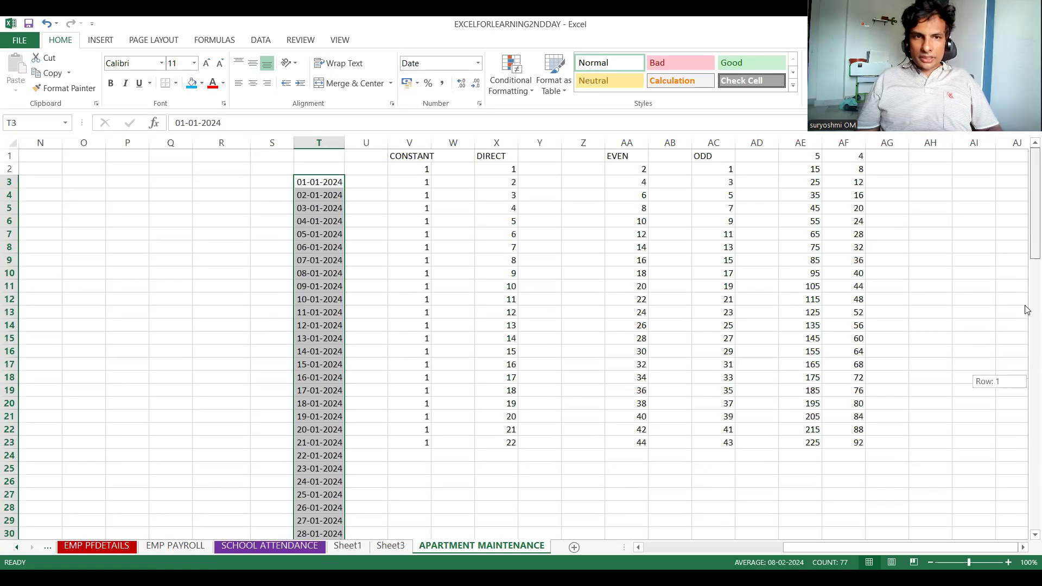
- Examine the filled dates in column T from the start through the change from January to February
click(317, 188)
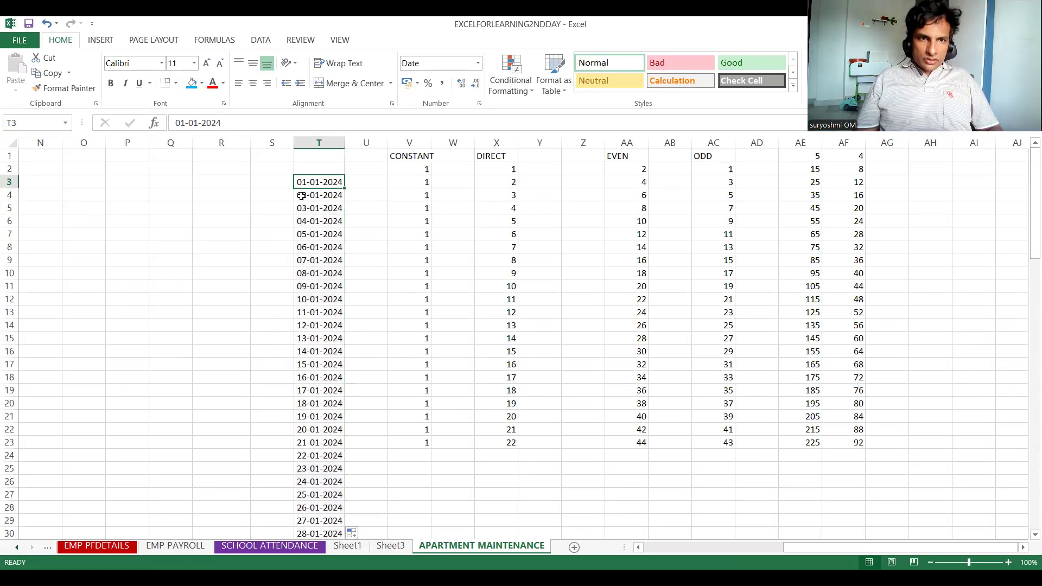
click(311, 385)
key(Right)
key(Right)
key(Down)
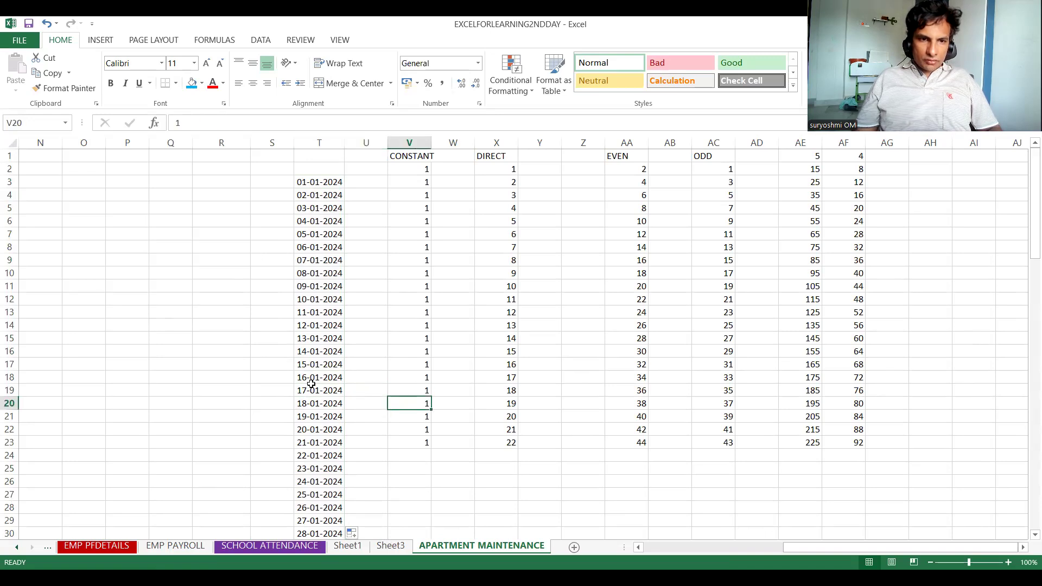
click(301, 399)
key(Down)
key(Down)
key(Down)
key(Down)
key(Down)
key(Down)
key(Down)
key(Down)
key(Down)
key(Down)
key(Down)
key(Down)
key(Down)
key(Down)
key(Down)
key(Down)
key(Down)
key(Down)
key(Down)
key(Down)
key(Down)
key(Down)
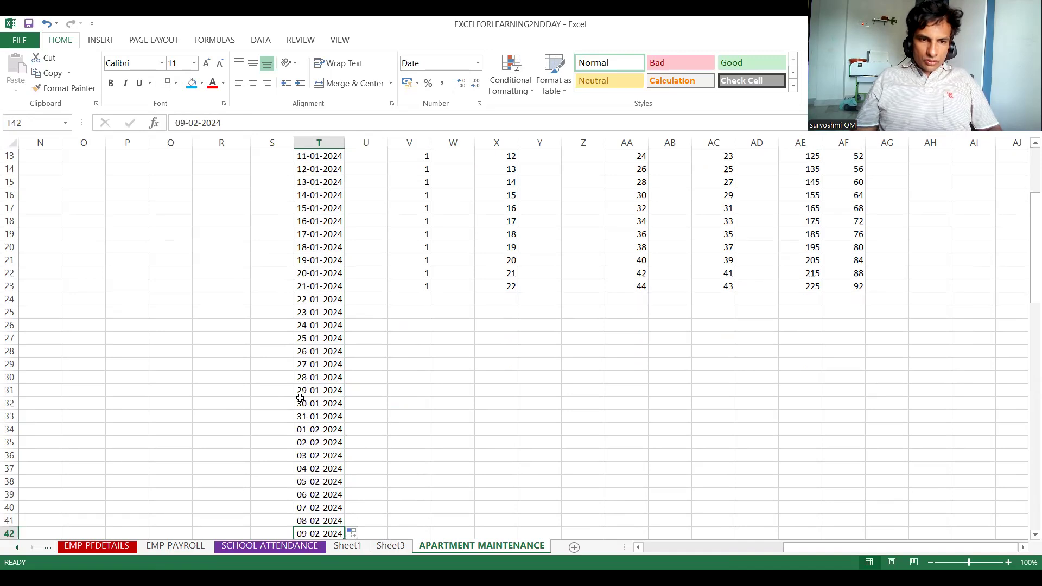
key(Up)
key(Up)
key(Up)
key(Up)
key(Up)
key(Up)
key(Up)
key(Up)
key(Up)
key(Up)
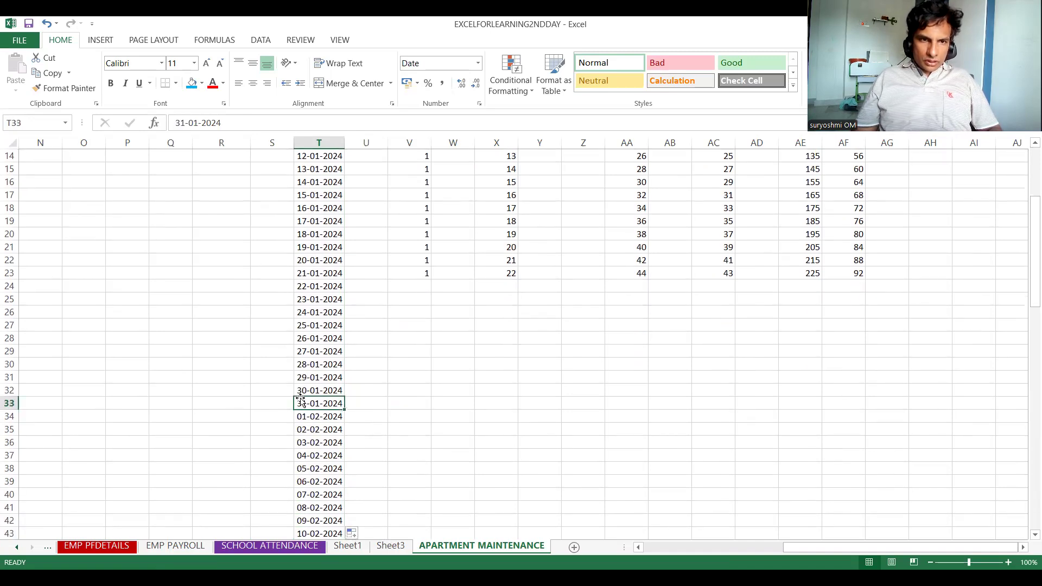
key(Down)
key(Up)
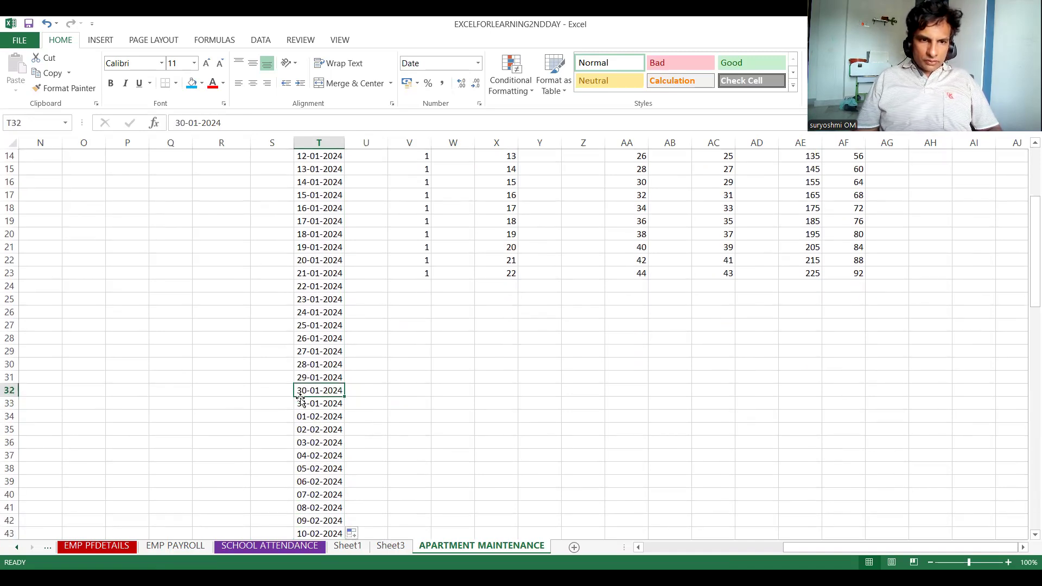
- Highlight the date 01-02-2024 in cell T34 with a blue fill
click(305, 404)
click(309, 416)
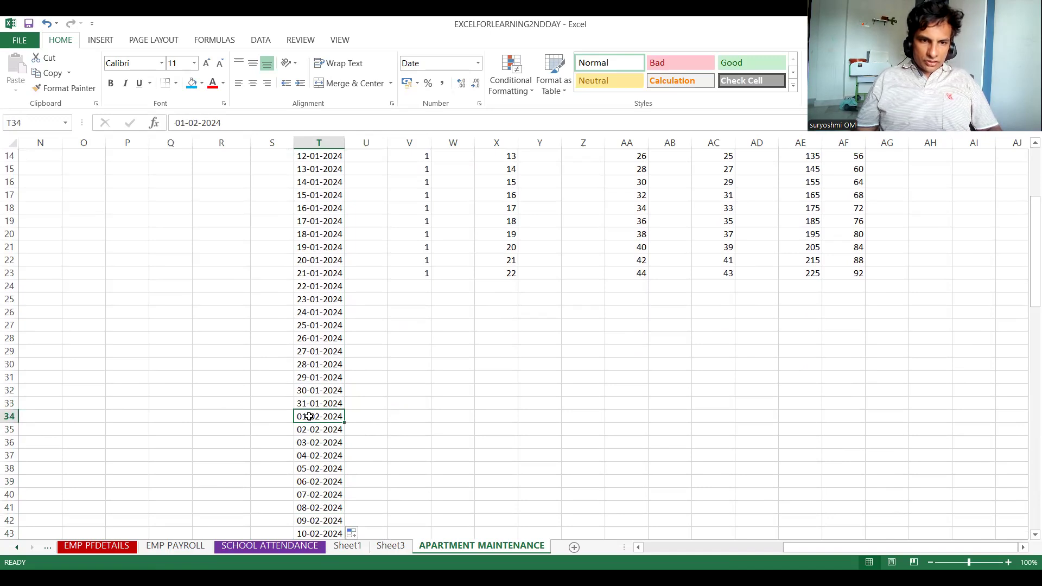
click(191, 82)
click(320, 402)
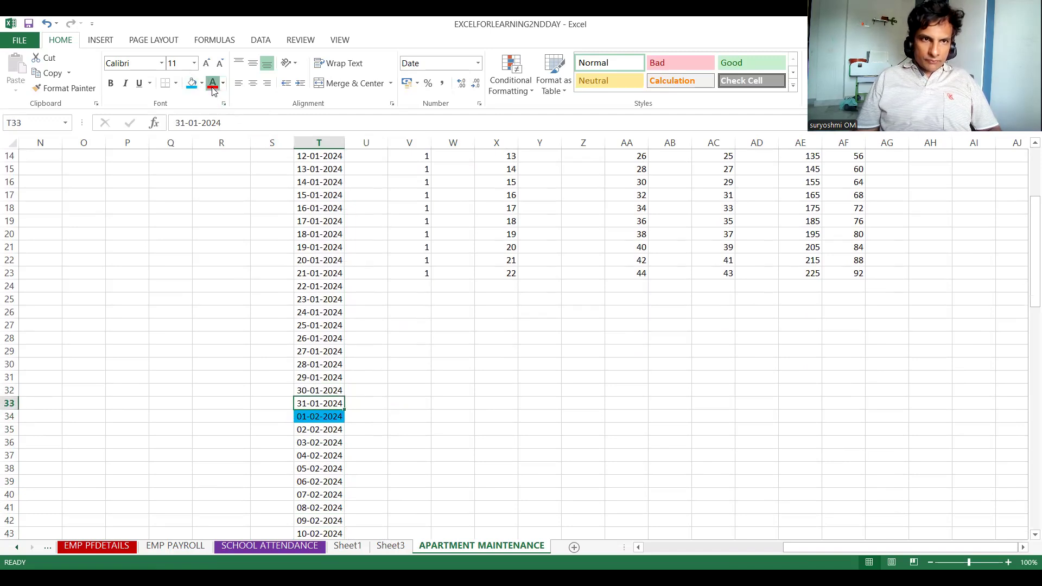
- Colour the text of the date 29-02-2024 in cell T62 red
key(Down)
key(Down)
key(Down)
key(Down)
key(Down)
key(Down)
key(Down)
key(Down)
key(Down)
key(Down)
key(Down)
key(Down)
key(Down)
key(Down)
key(Down)
key(Down)
key(Down)
key(Down)
key(Down)
key(Down)
key(Down)
key(Down)
key(Down)
key(Down)
key(Down)
key(Down)
key(Down)
key(Down)
key(Down)
key(Down)
key(Down)
key(Down)
key(Down)
key(Down)
key(Down)
key(Down)
key(Down)
key(Down)
key(Down)
key(Up)
key(Up)
key(Up)
key(Up)
key(Up)
key(Up)
key(Up)
key(Up)
key(Up)
key(Up)
key(Up)
key(Up)
key(Up)
key(Up)
key(Up)
key(Up)
key(Up)
key(Up)
key(Up)
key(Up)
key(Up)
key(Up)
key(Up)
key(Up)
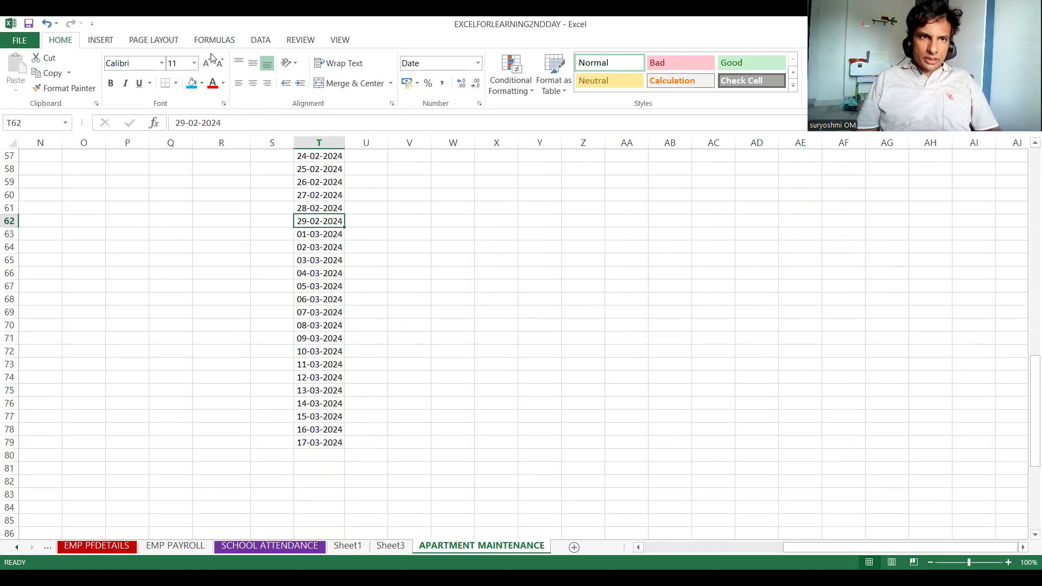
click(213, 83)
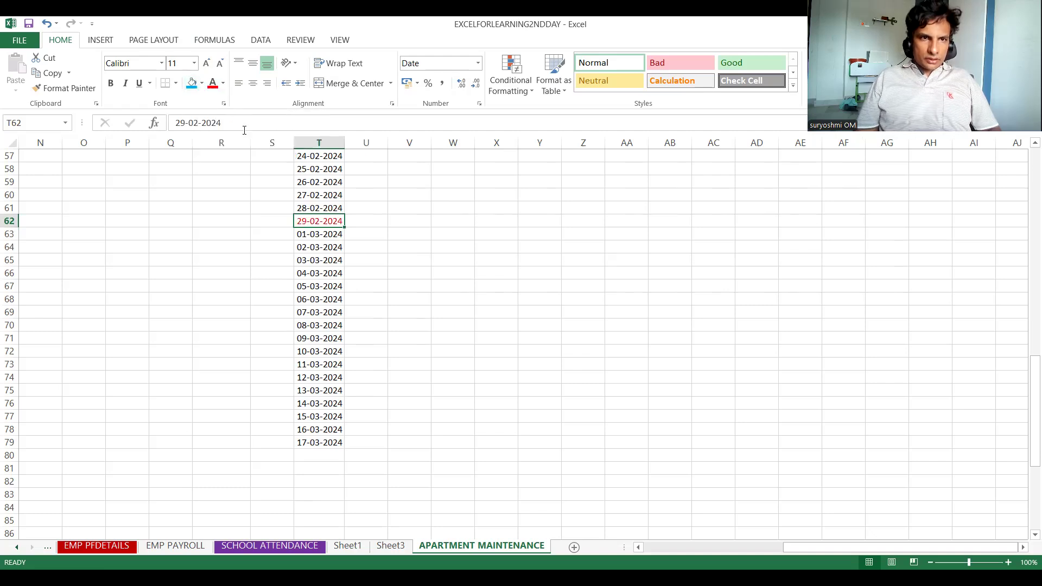
- Highlight the date 29-02-2024 in cell T62 with a blue fill
click(298, 235)
click(304, 222)
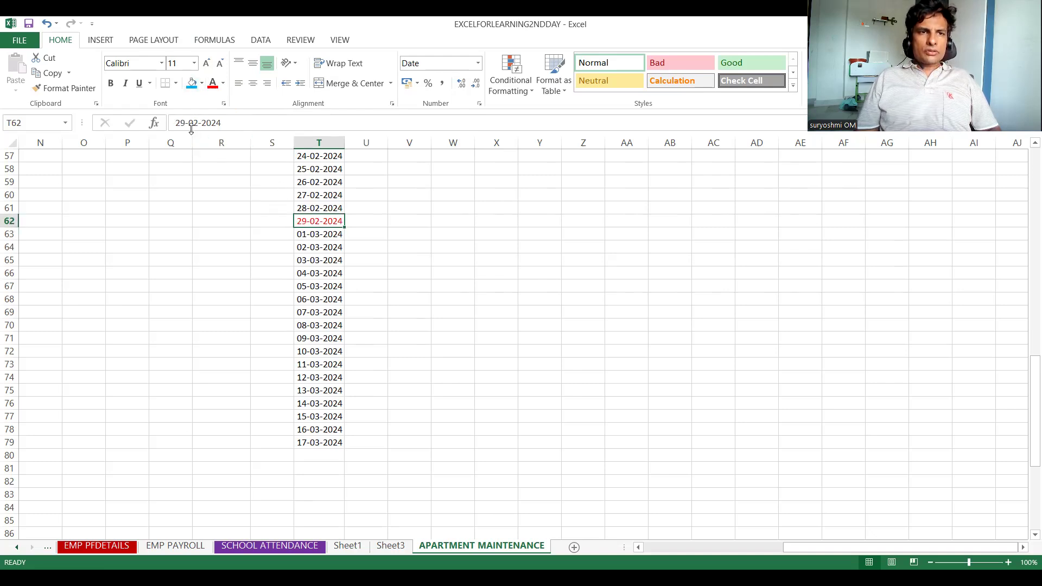
click(190, 84)
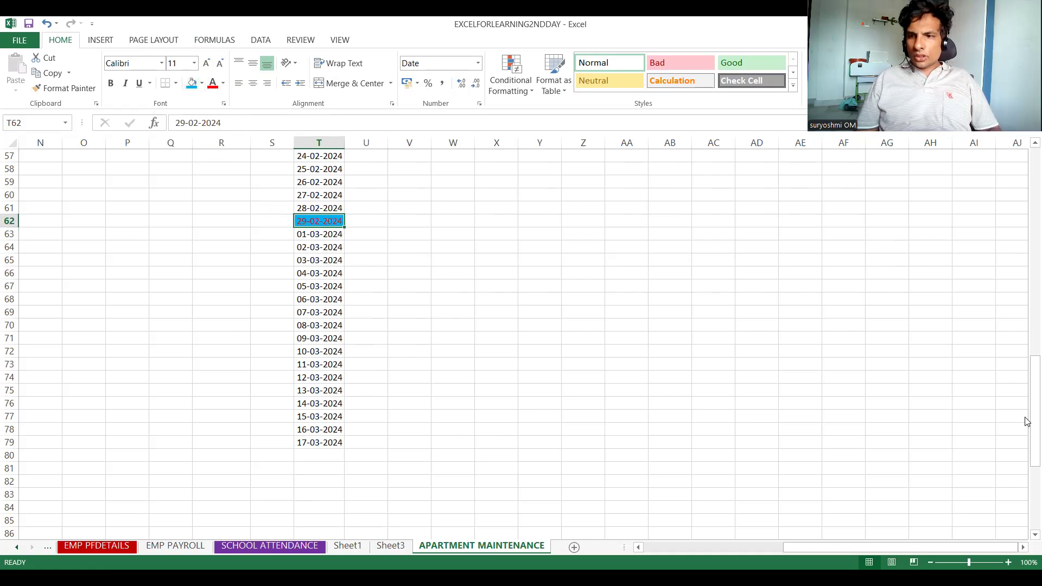
- Format all the dates from T3 to T79 with the Date type *14 March 2012, which spells out the month name
drag(1026, 390, 1026, 244)
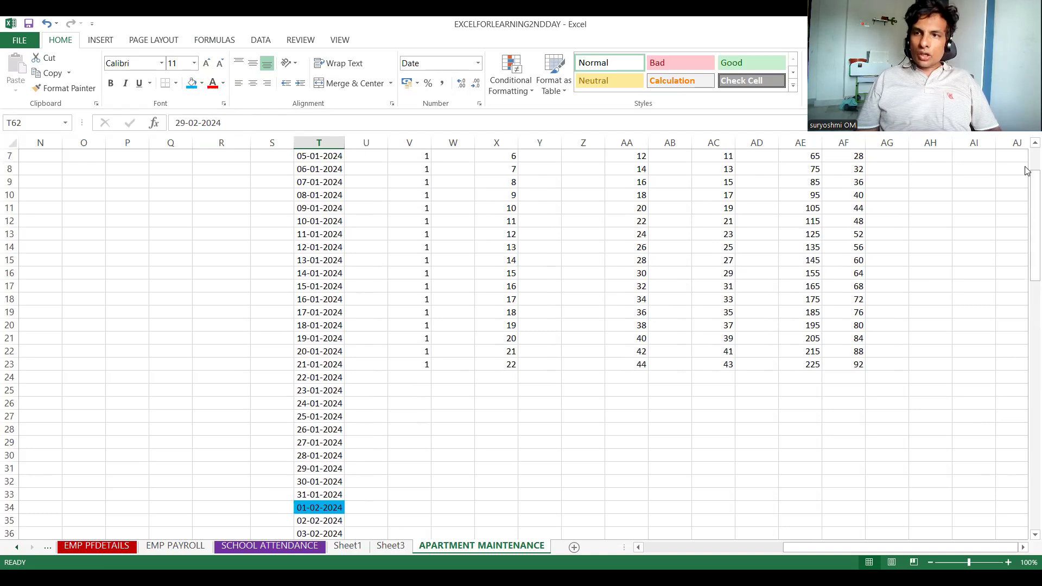
drag(1027, 194, 1027, 194)
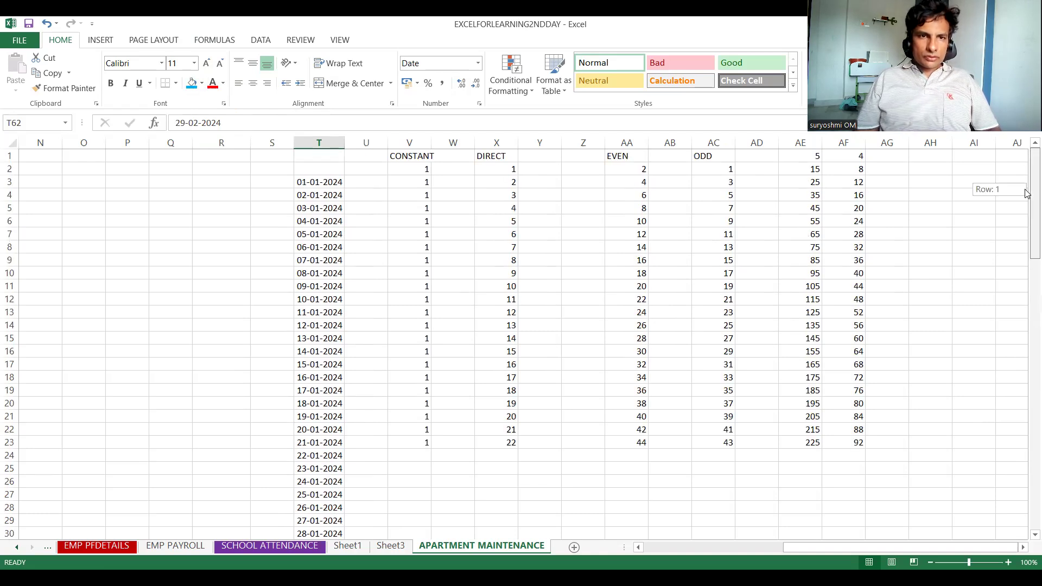
click(306, 183)
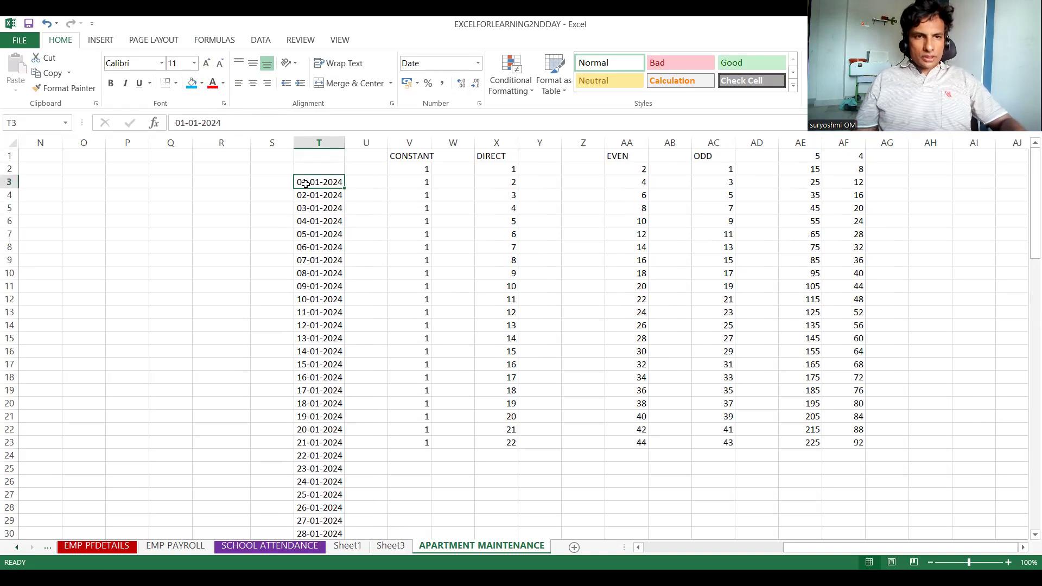
key(ctrl+shift+Down)
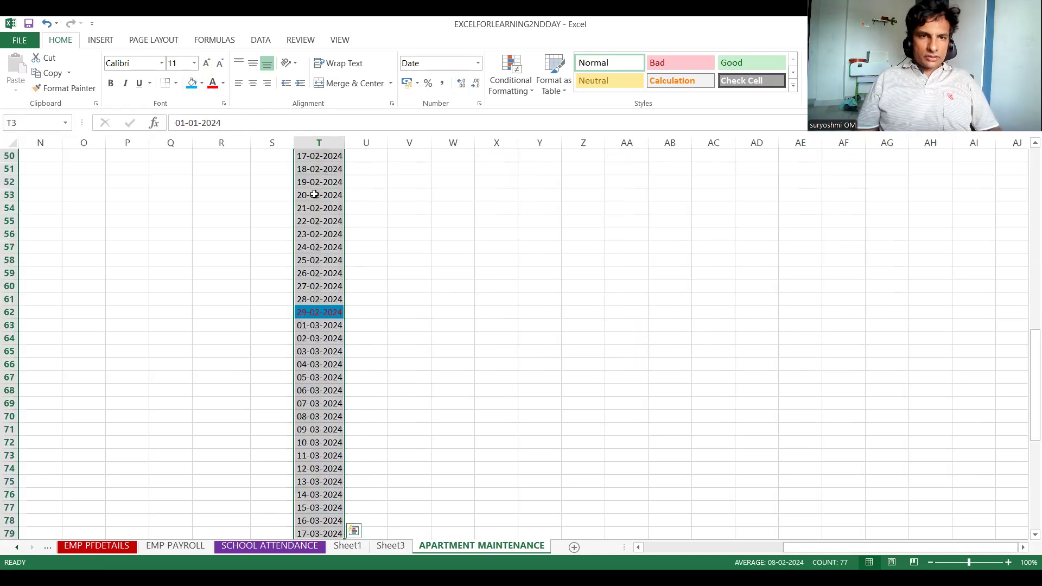
right_click(316, 196)
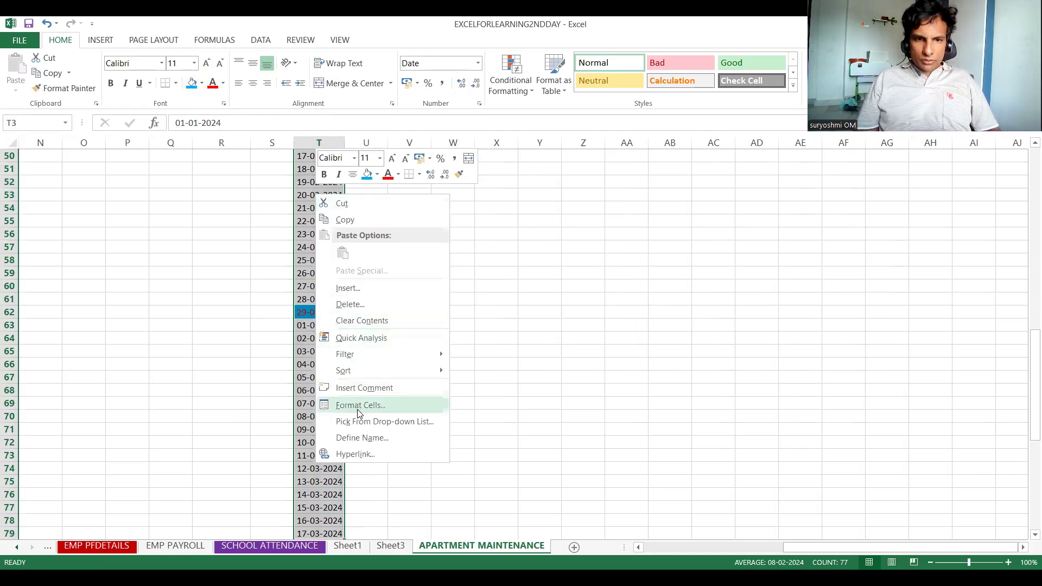
scroll(371, 247, up, 6)
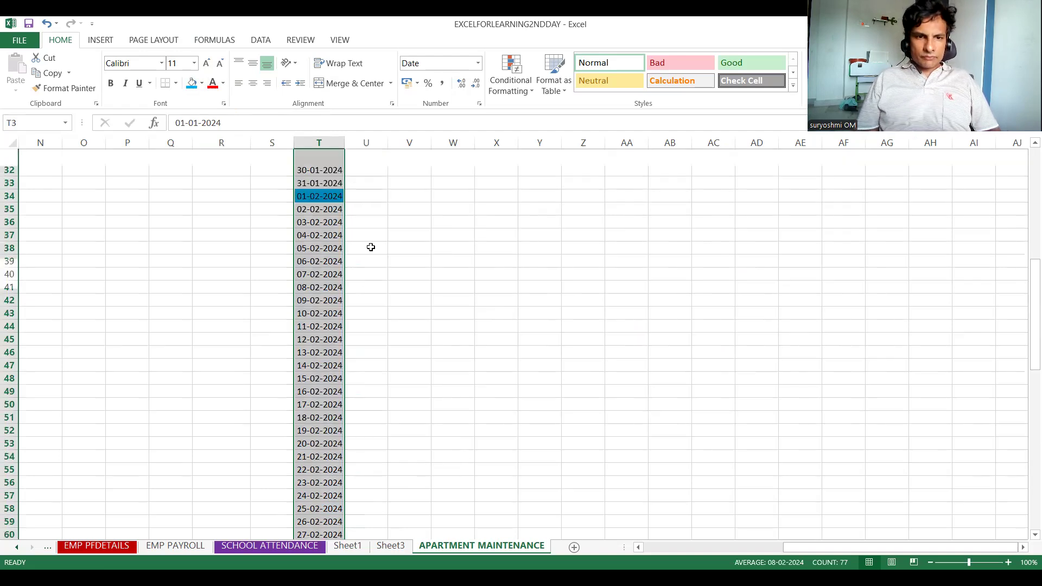
click(308, 353)
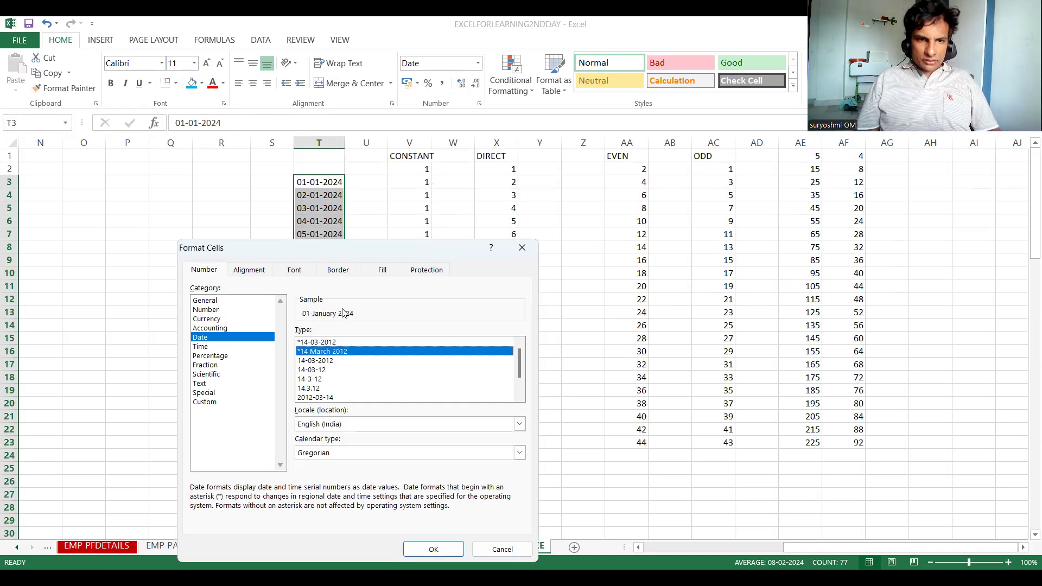
click(320, 370)
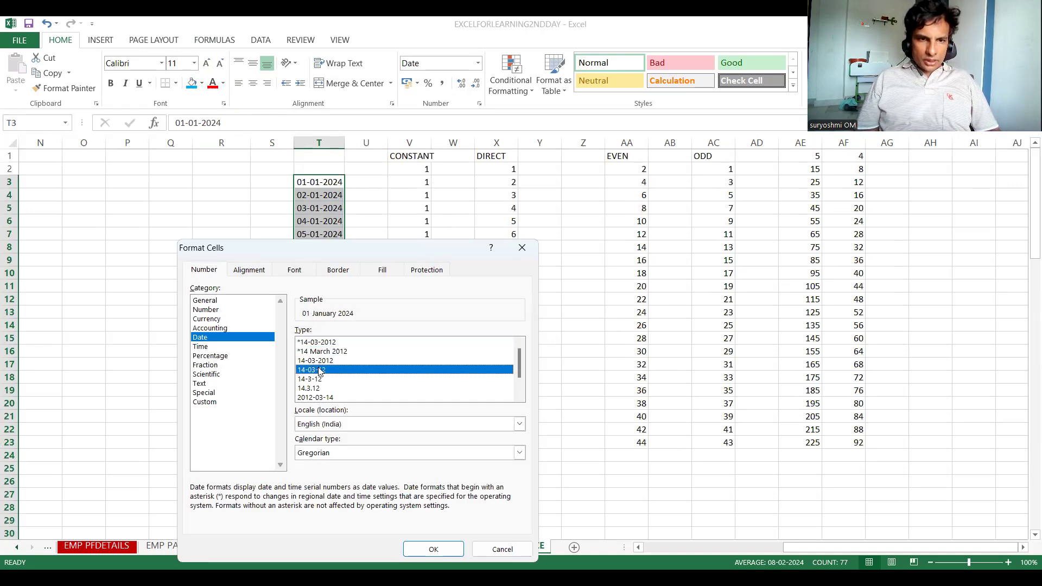
click(314, 388)
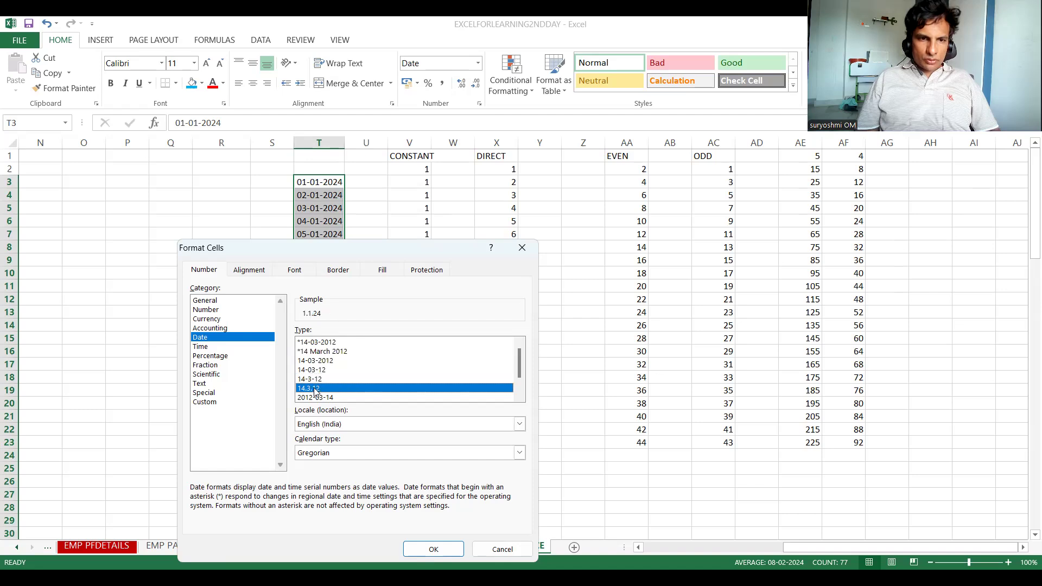
click(311, 372)
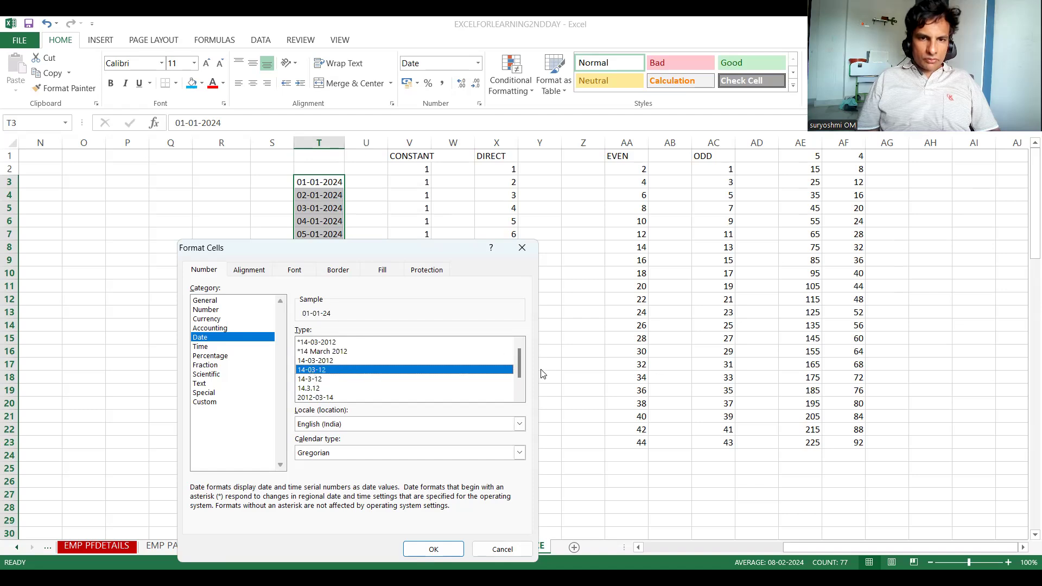
scroll(521, 389, down, 1)
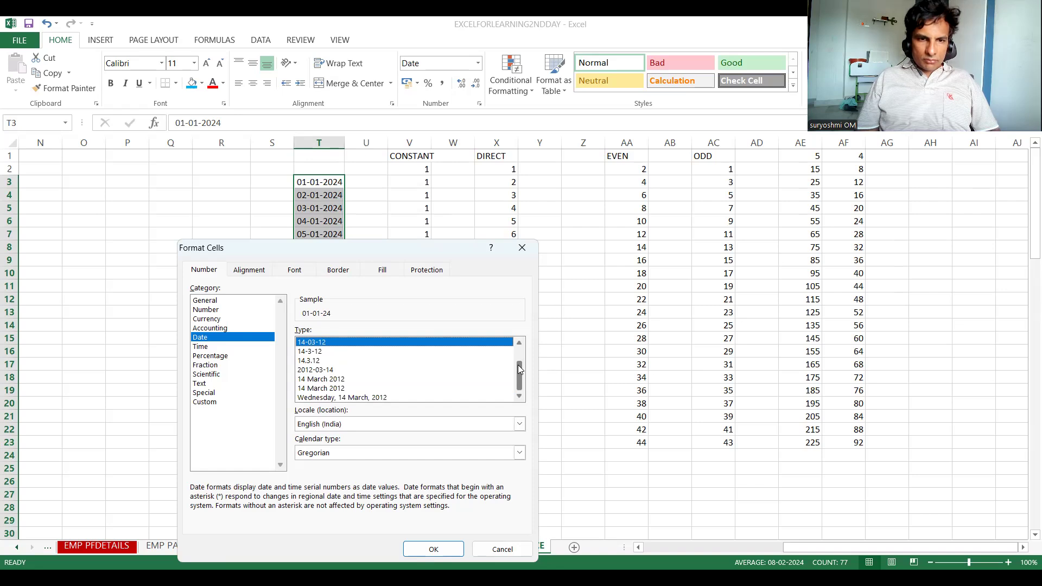
scroll(518, 355, up, 1)
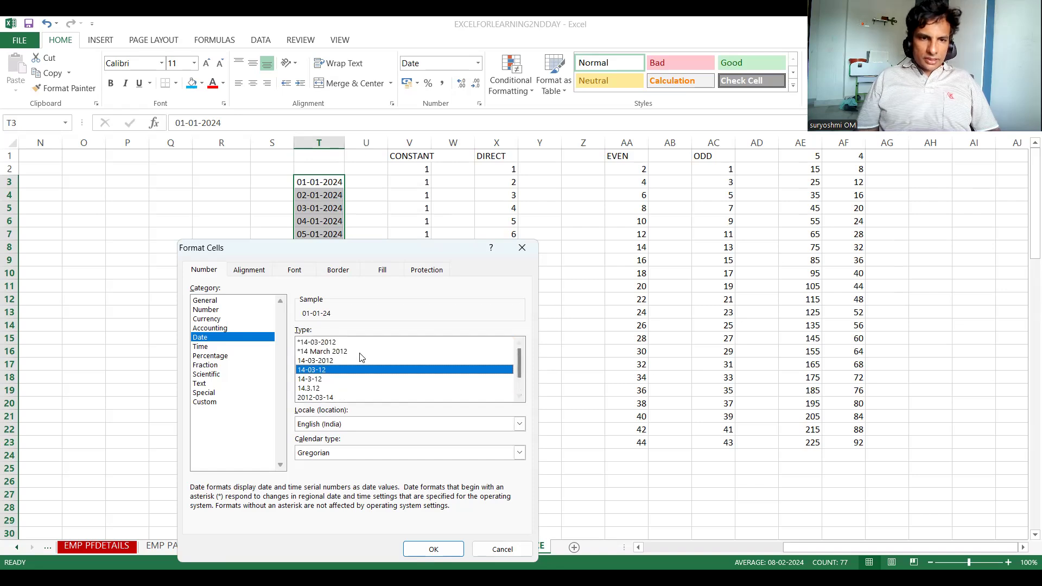
click(343, 352)
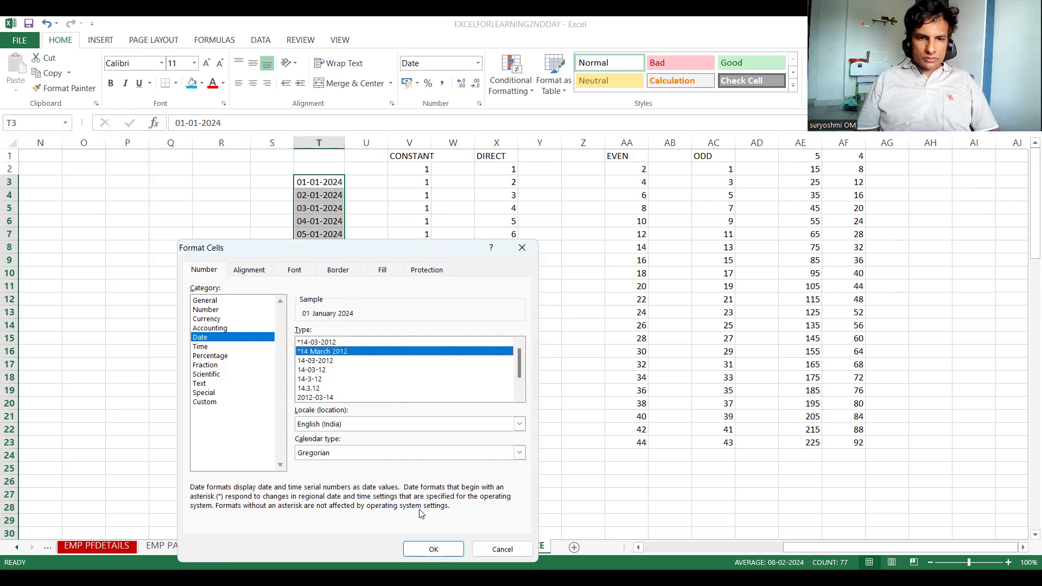
click(422, 550)
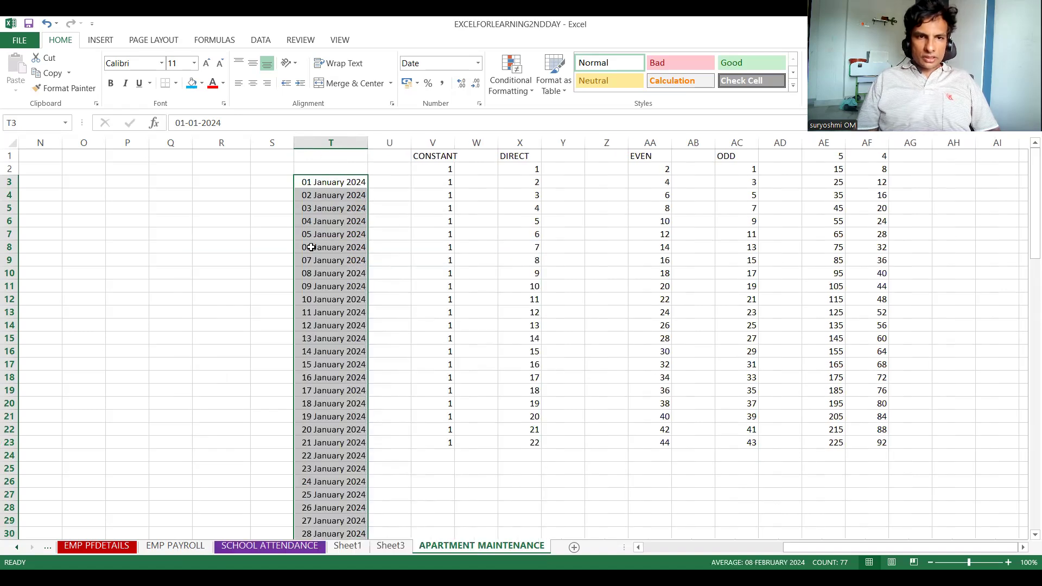
- Change the column T dates to the Date type Wednesday, 14 March, 2012, which includes the weekday
right_click(311, 247)
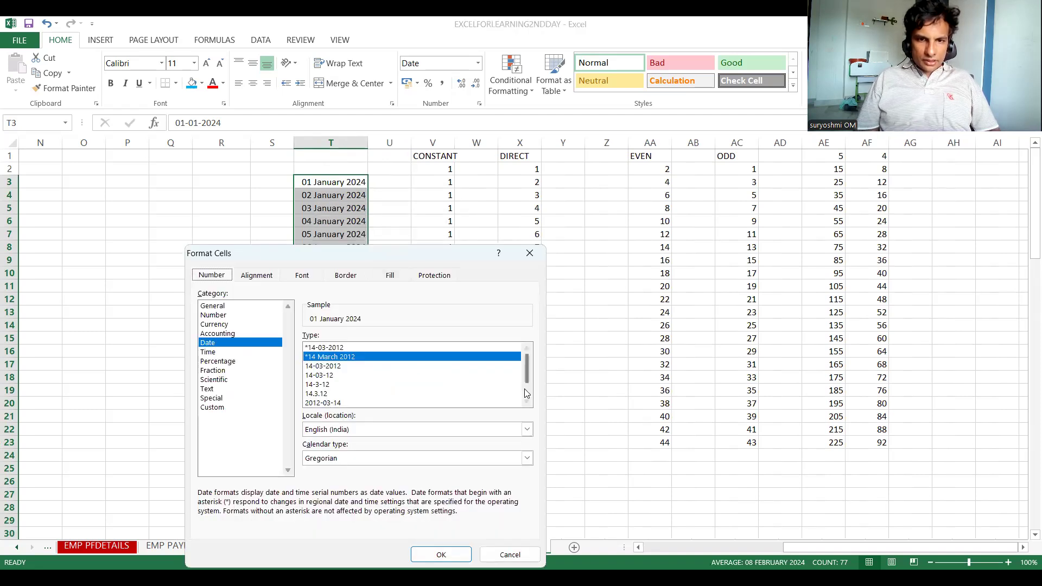
scroll(526, 393, down, 1)
click(371, 404)
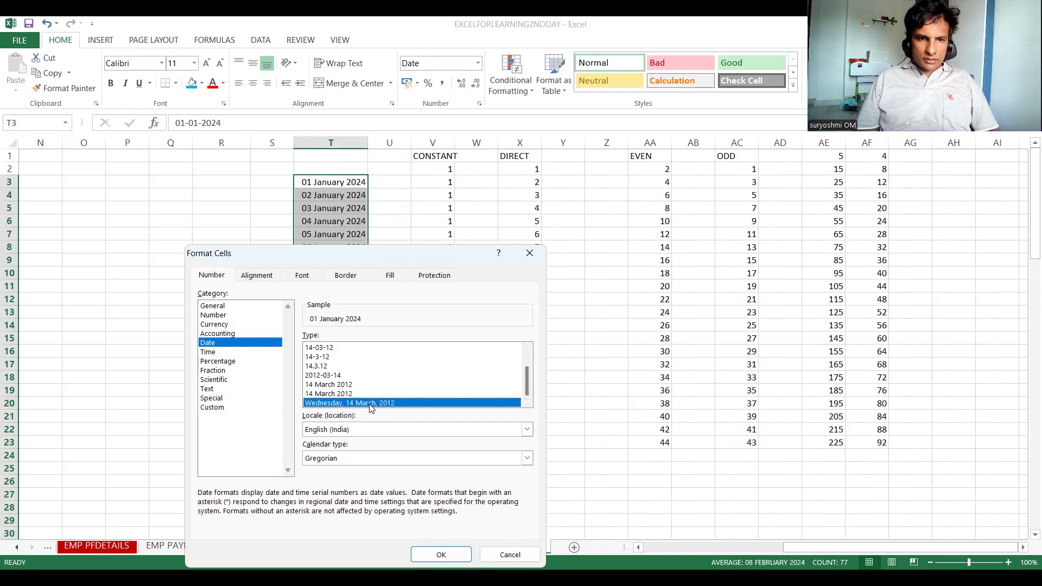
click(432, 556)
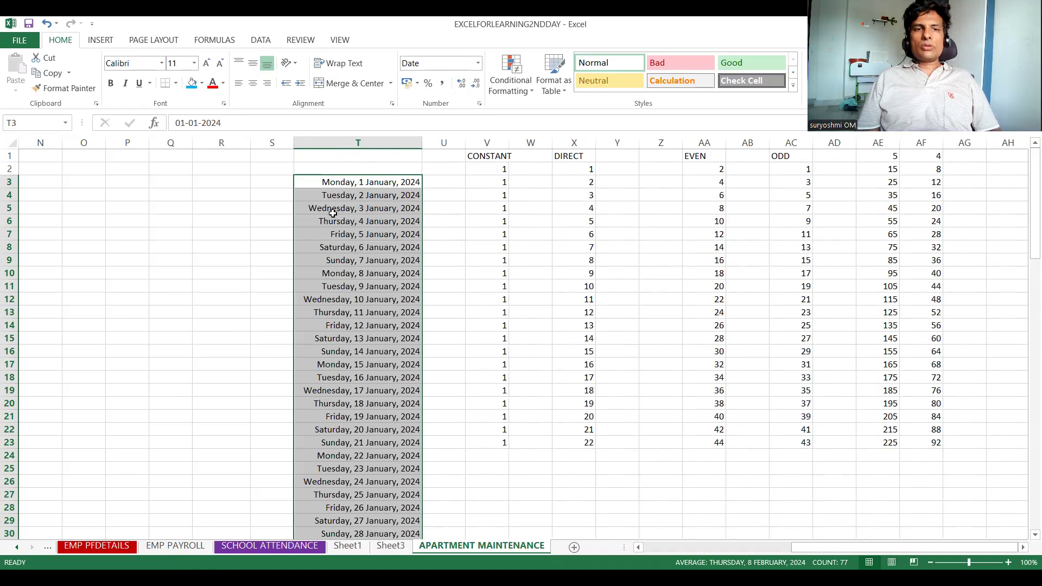
- Examine the weekday-formatted dates in column T from January through February
click(325, 187)
key(Down)
key(Down)
key(Down)
key(Down)
key(Down)
key(Down)
key(Down)
key(Down)
key(Down)
key(Down)
key(Down)
key(Down)
key(Down)
key(Down)
key(Down)
key(Down)
key(Down)
key(Down)
key(Down)
key(Down)
key(Down)
key(Down)
key(Down)
key(Down)
key(Down)
key(Down)
key(Down)
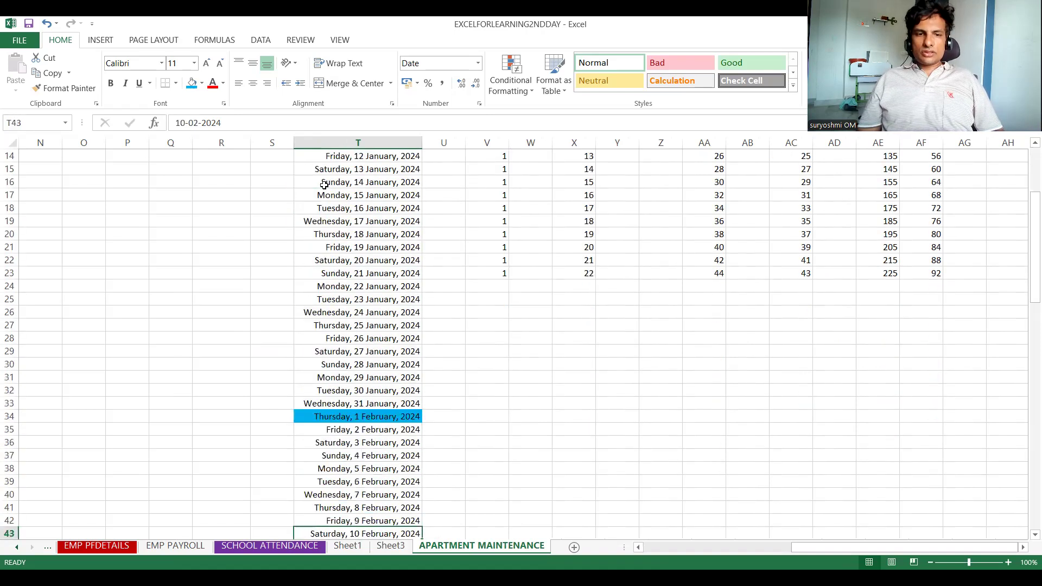
key(Up)
key(Up)
key(Up)
key(Up)
key(Up)
key(Up)
key(Up)
key(Up)
key(Up)
key(Up)
key(Up)
key(Up)
key(Up)
key(Up)
key(Up)
key(Up)
key(Up)
key(Up)
key(Up)
key(Up)
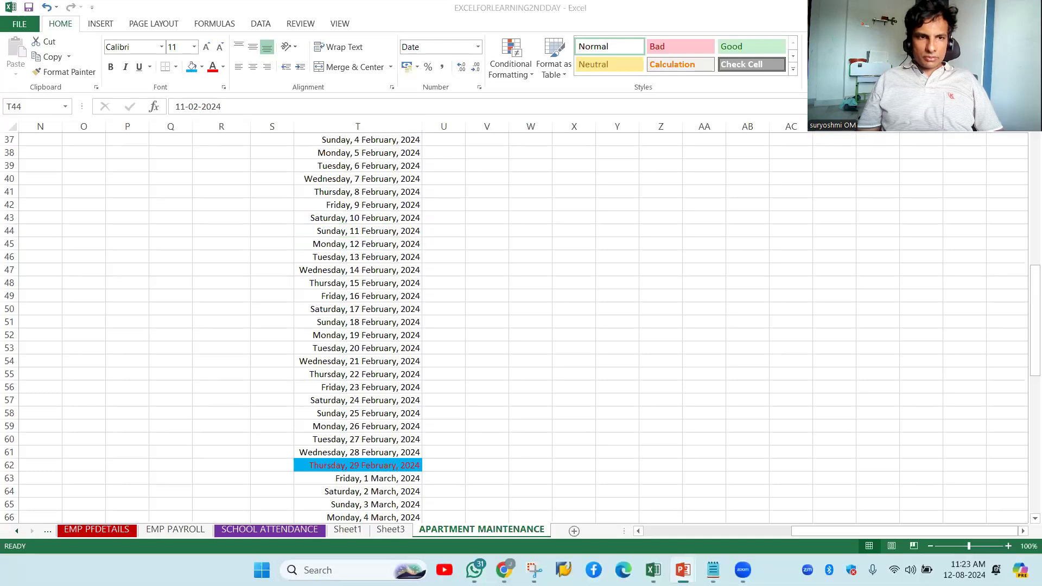
- Switch to the PowerPoint slide show and display its title slide on drag and drop data scenarios
key(alt+Tab)
key(Up)
key(Up)
key(Up)
key(Up)
key(Up)
key(Up)
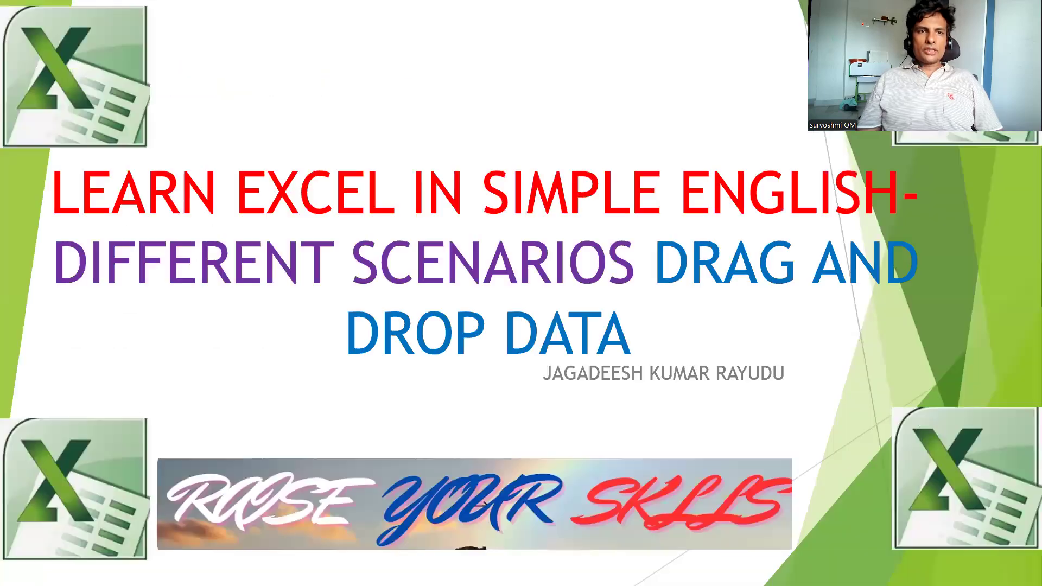
key(Up)
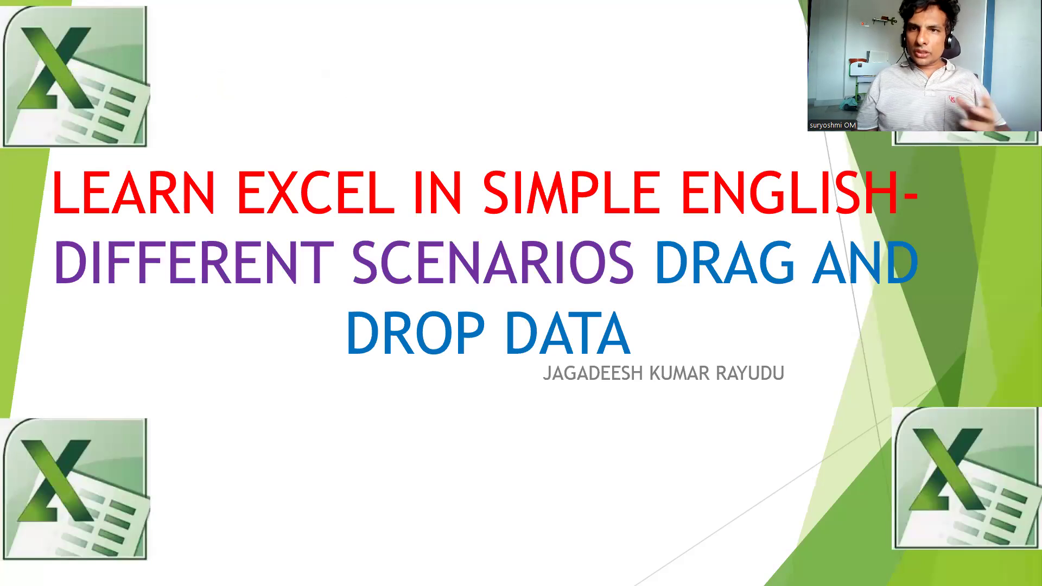